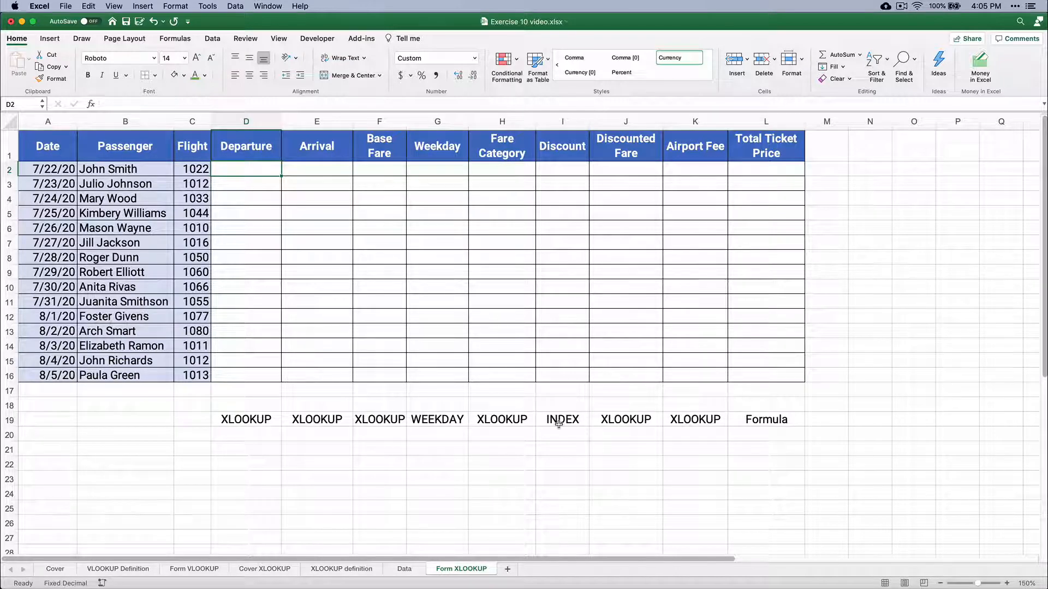
Examine the flight table on the Data sheet, covering its flight numbers, departures, arrivals and base fares down to the last row
click(404, 569)
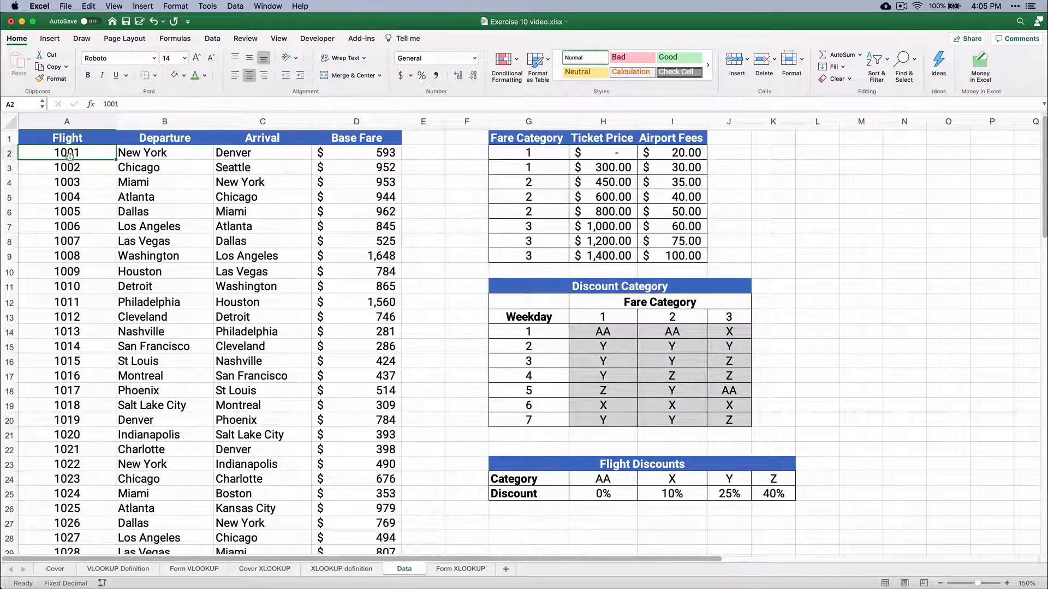
drag(67, 152, 68, 264)
click(67, 262)
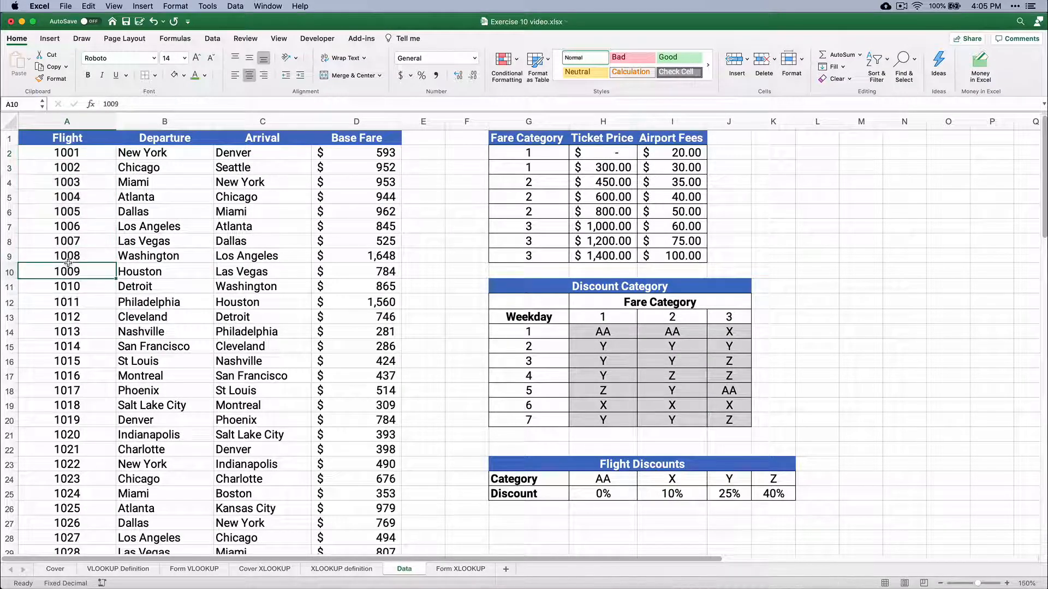
key(super+Down)
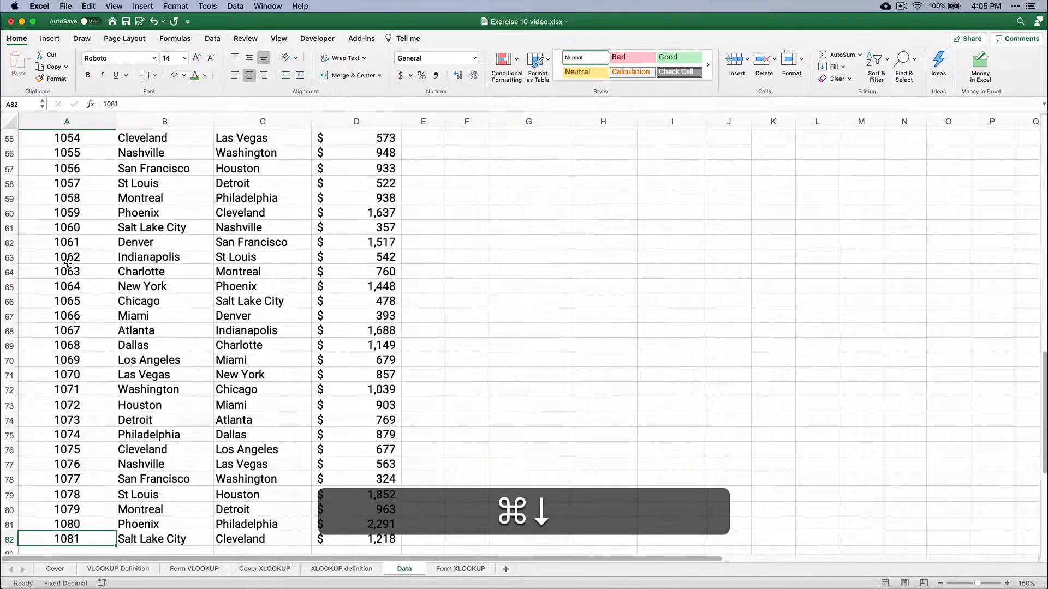
key(super+Up)
key(super+Right)
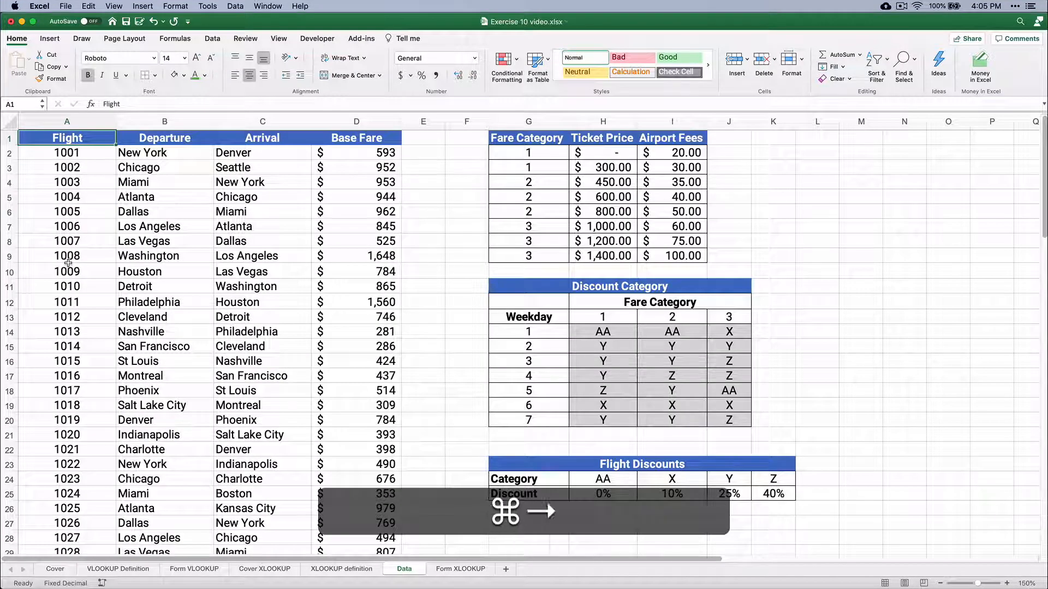
key(Right)
key(Right)
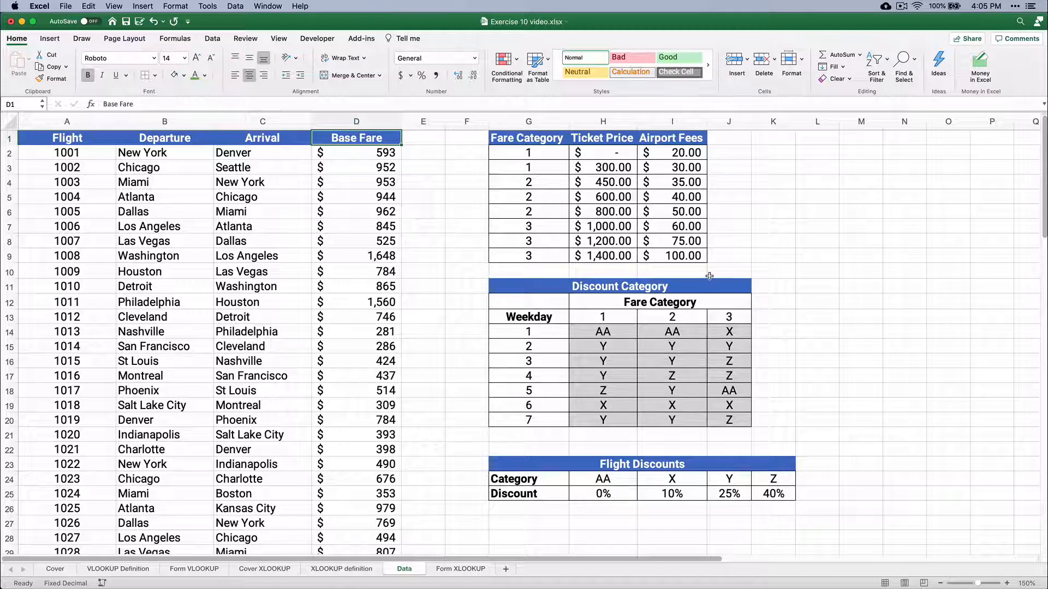
Examine the fare category, discount category and flight discounts lookup tables on the Data sheet
drag(547, 154, 556, 249)
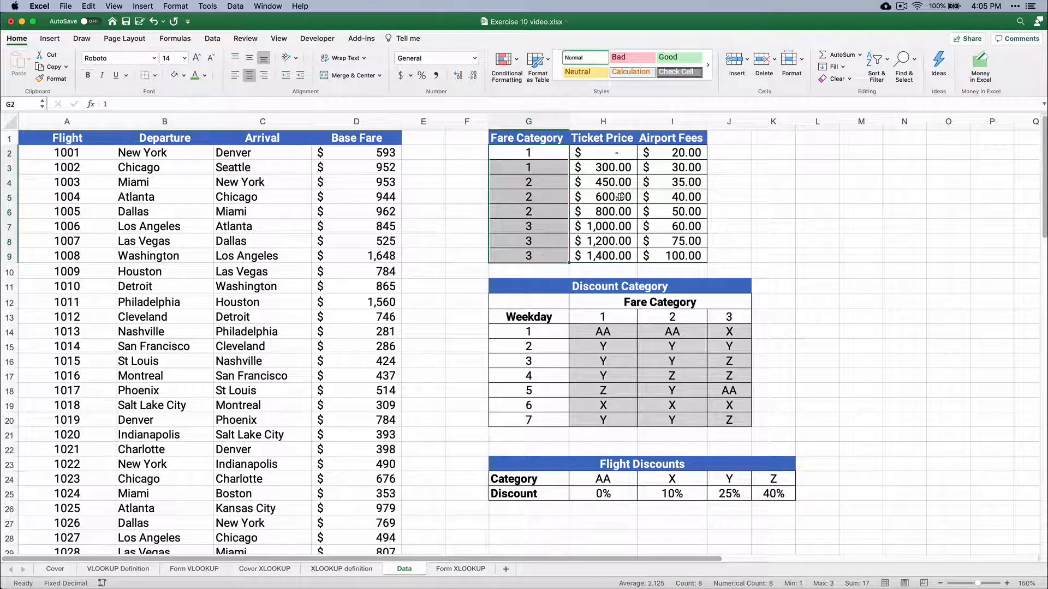
click(614, 156)
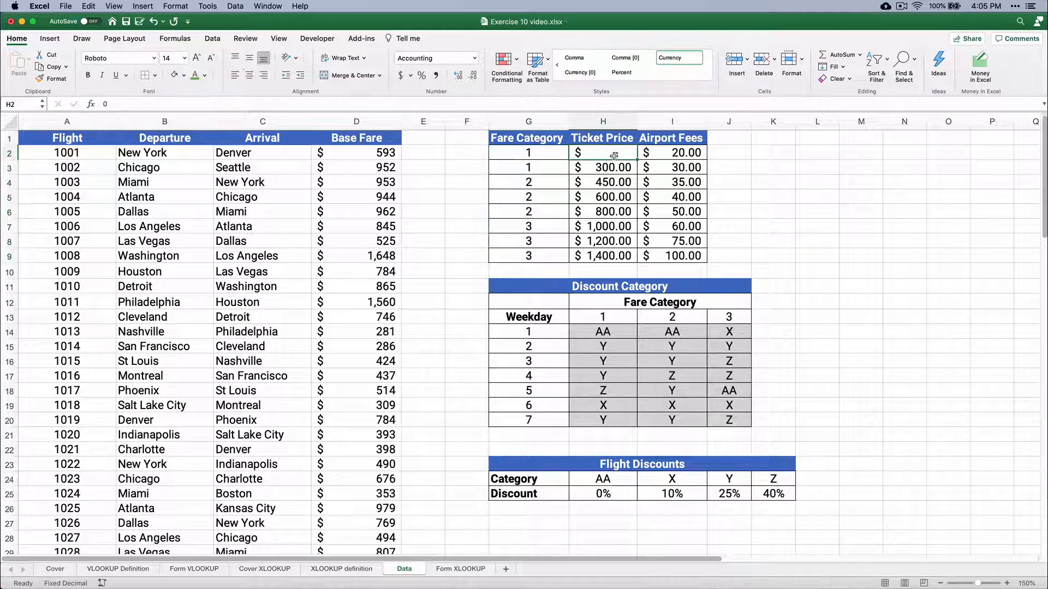
click(662, 153)
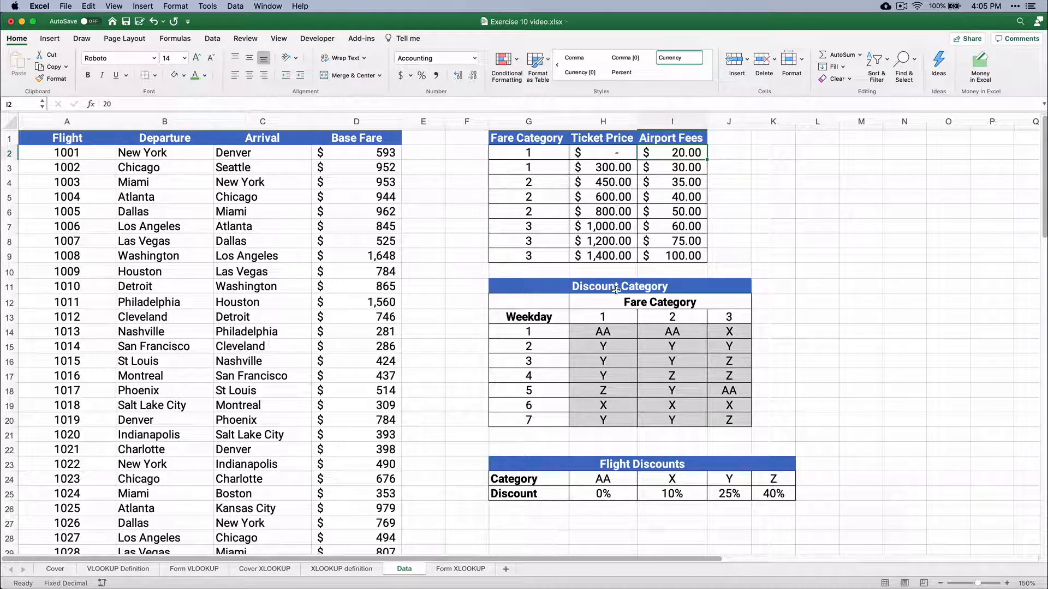
drag(528, 332, 528, 412)
click(506, 331)
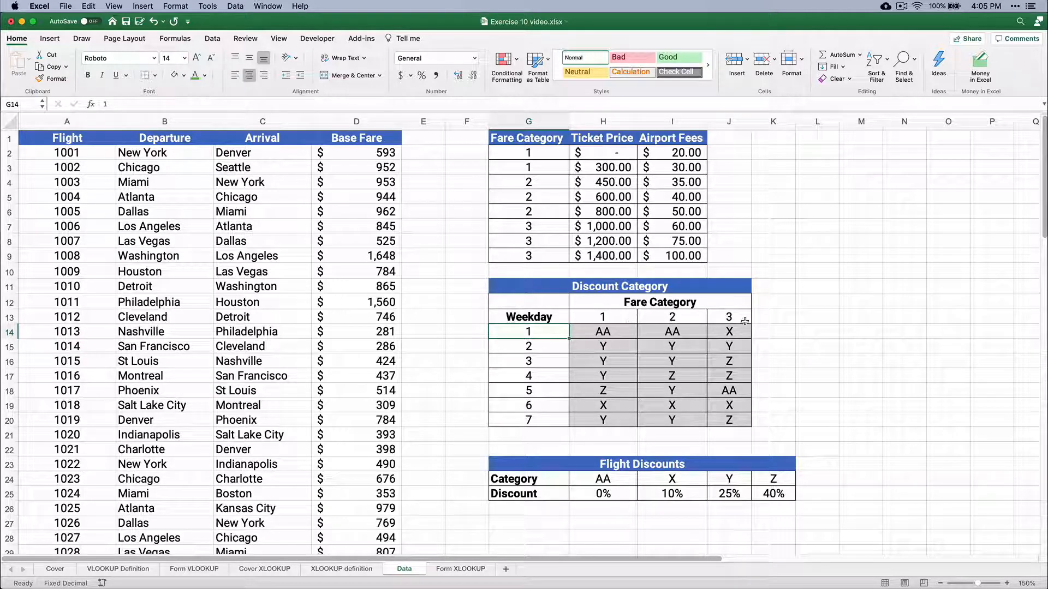
drag(596, 334, 717, 407)
click(467, 449)
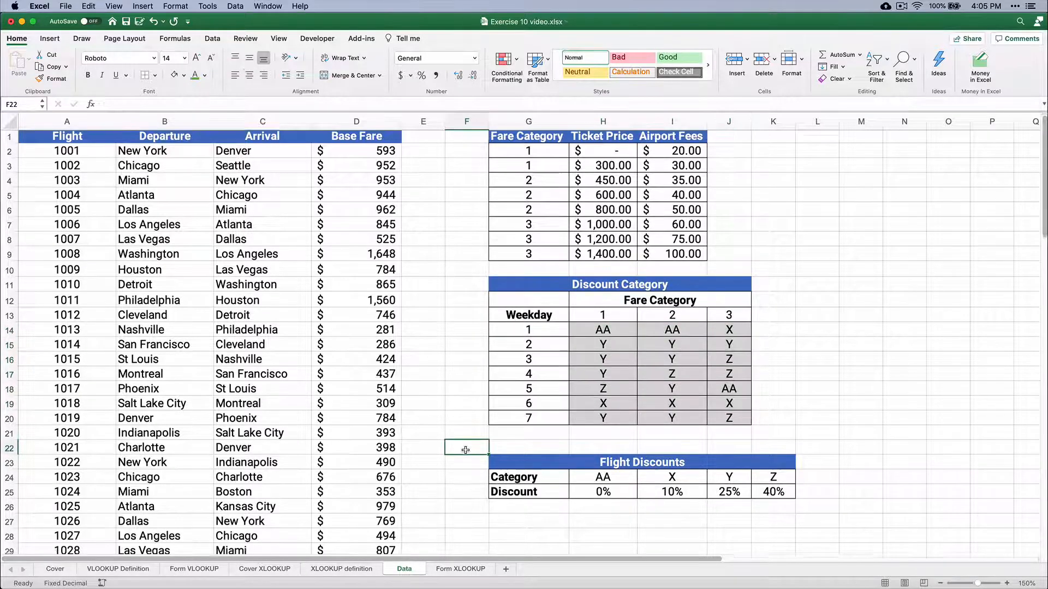
scroll(587, 483, down, 1)
drag(602, 455, 605, 471)
click(670, 471)
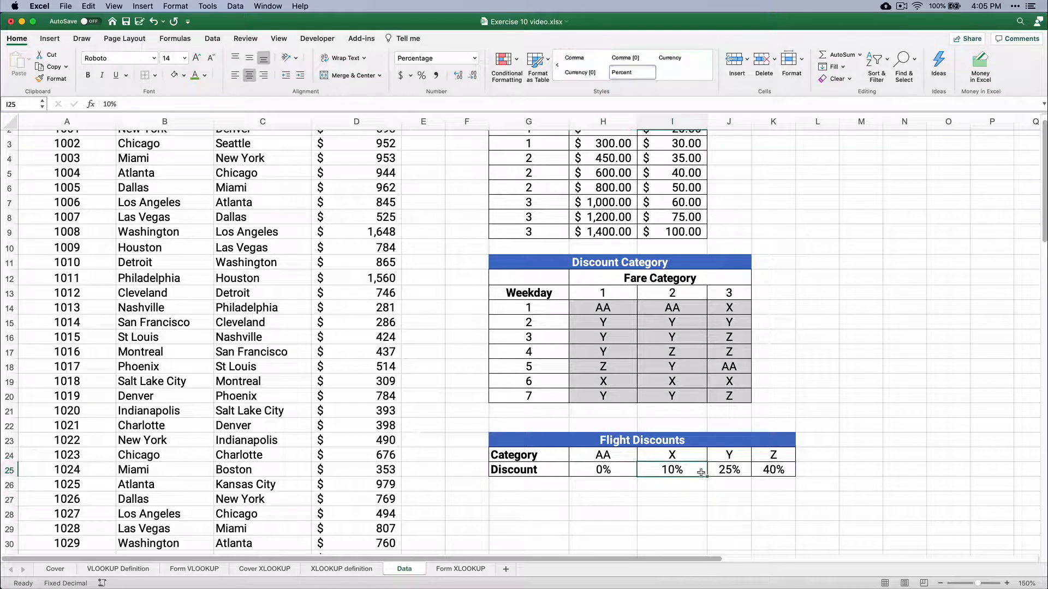
click(729, 470)
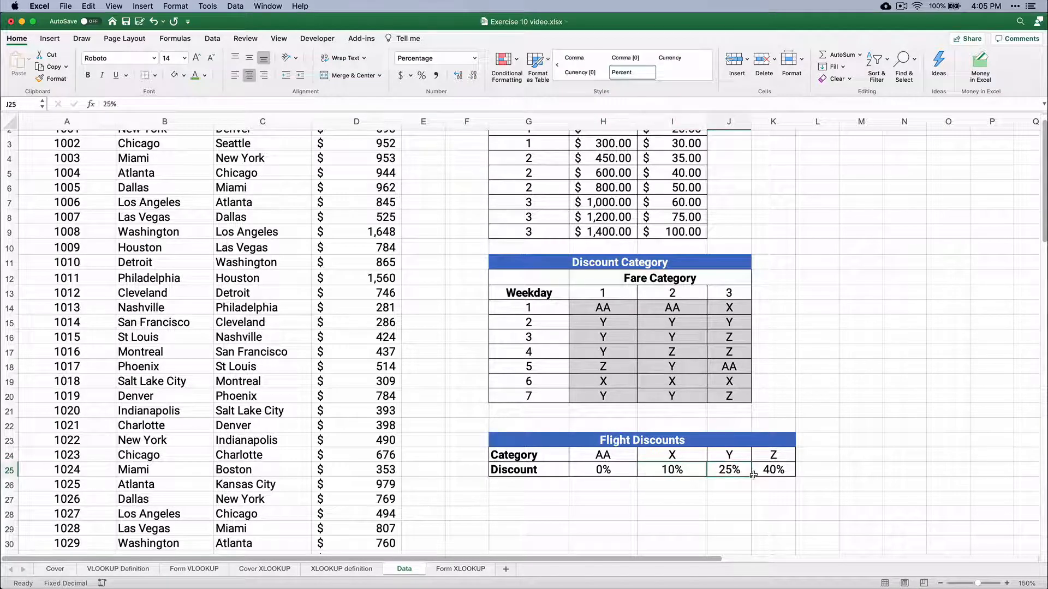
click(779, 471)
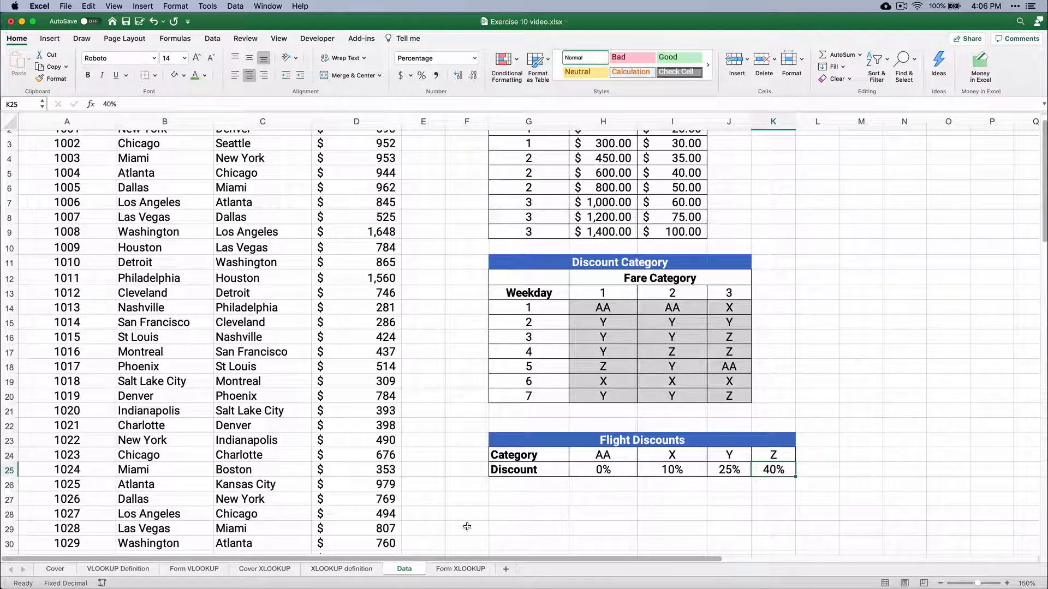
Check the first passenger's flight number on the Form XLOOKUP sheet and find the row for flight 1022 on the Data sheet
click(474, 568)
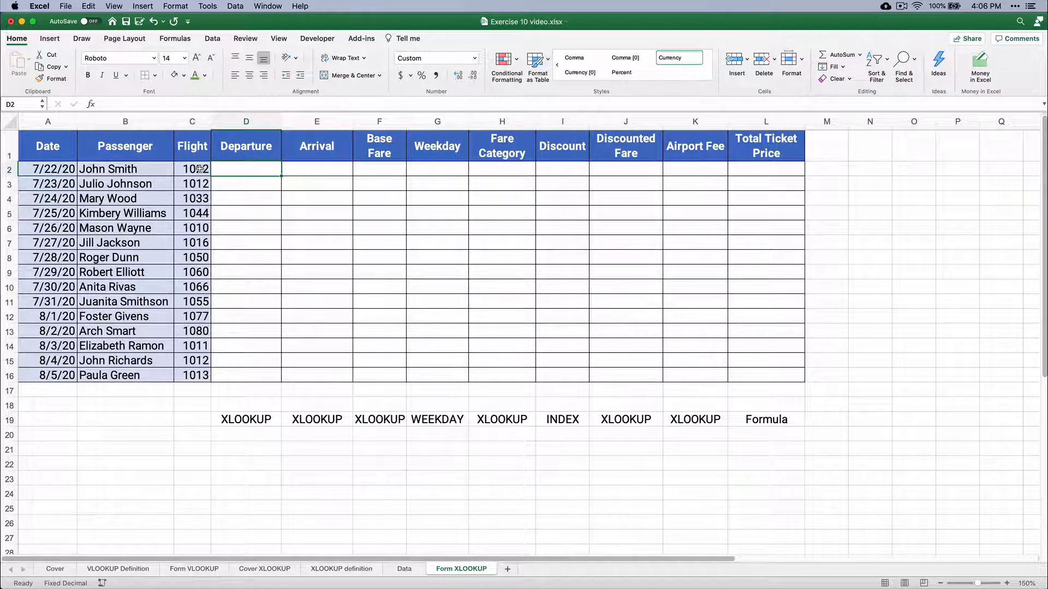
click(404, 569)
scroll(76, 314, down, 3)
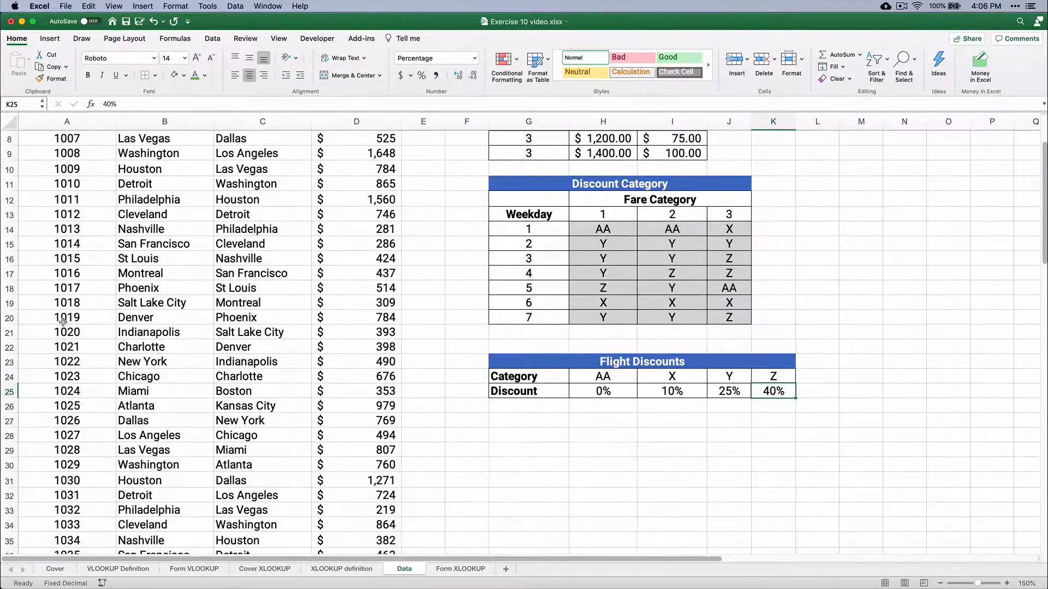
drag(60, 359, 350, 367)
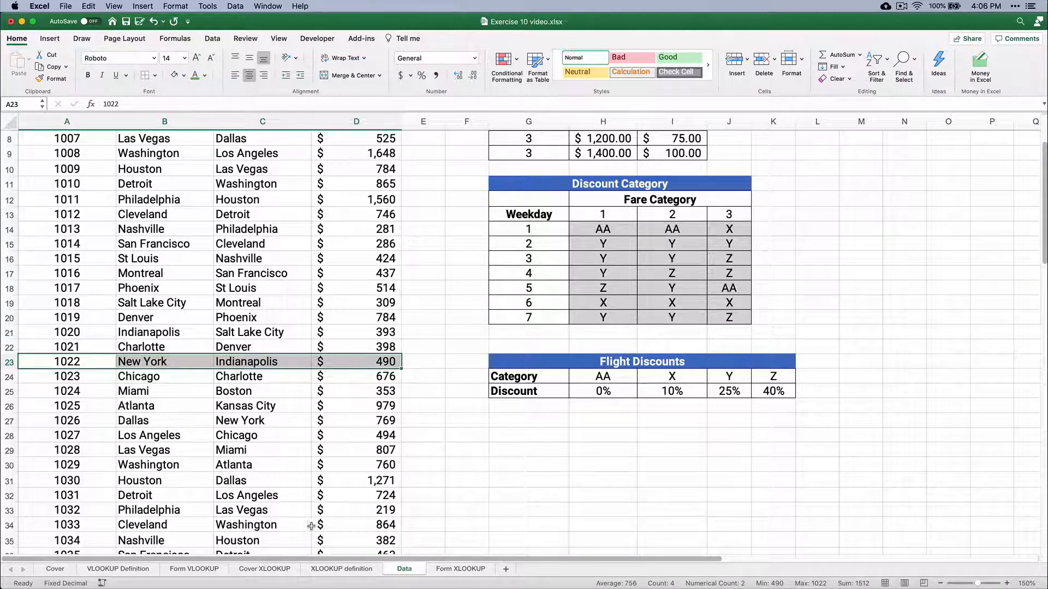
Start an XLOOKUP function in cell D2 of the Form XLOOKUP sheet with flight number cell C2 as the lookup value
click(456, 570)
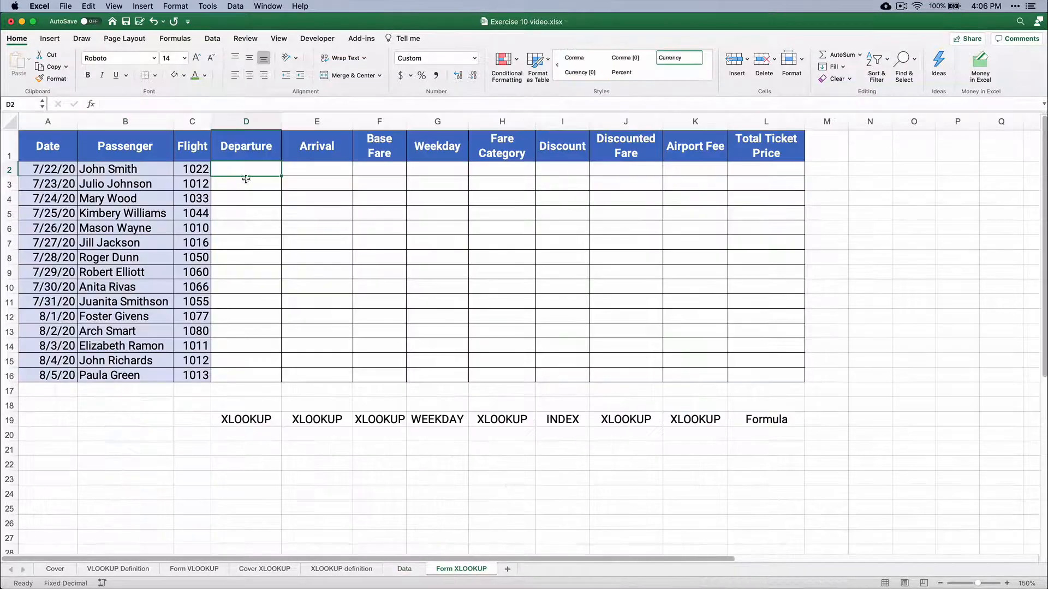
click(90, 104)
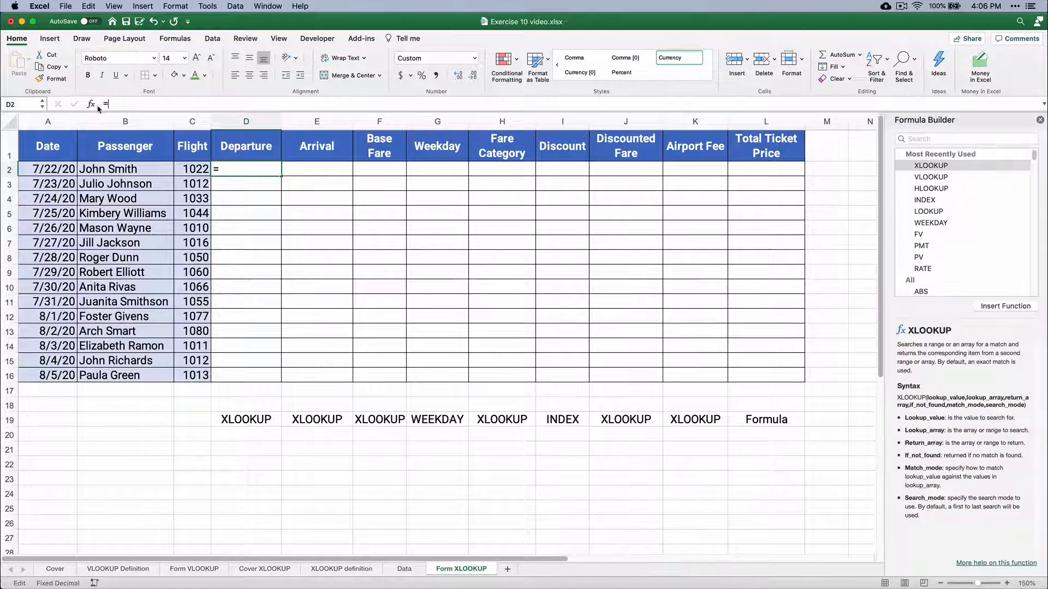
double_click(934, 166)
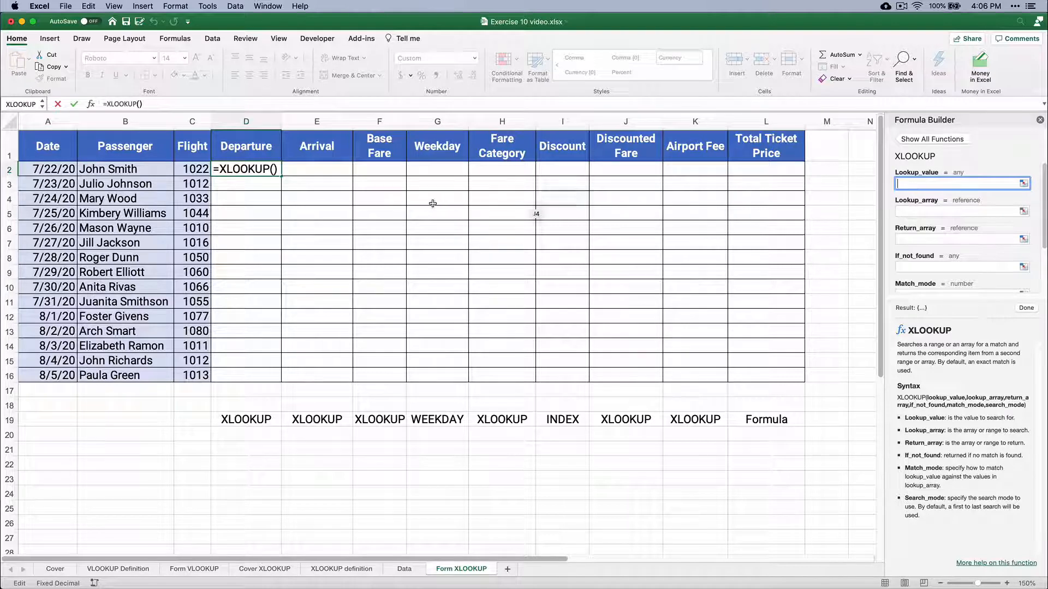
click(192, 170)
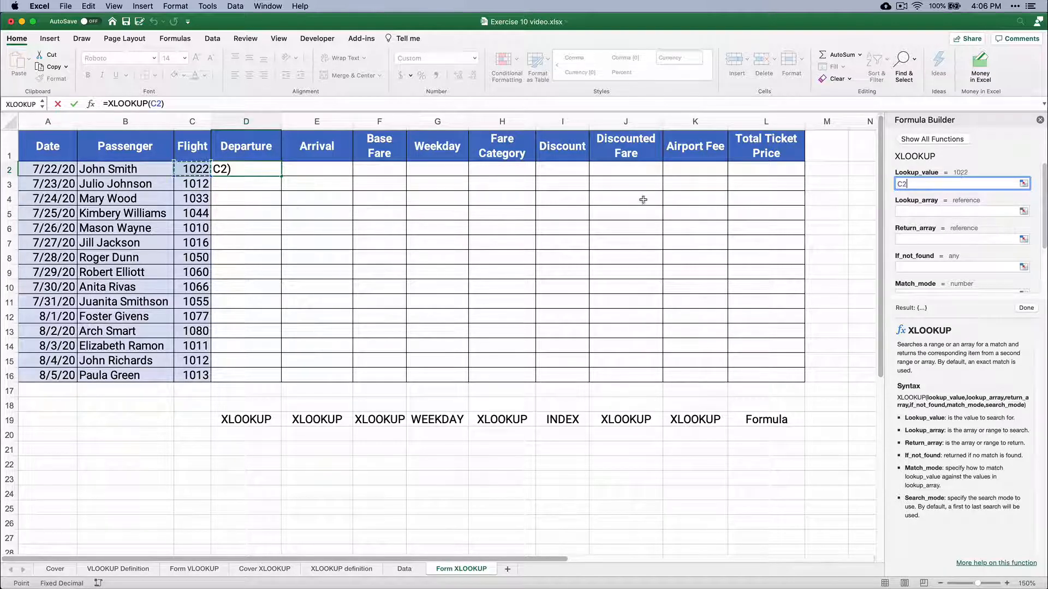
Set the XLOOKUP lookup array to the flight numbers on the Data sheet as the absolute range $A$2:$A$82
click(905, 211)
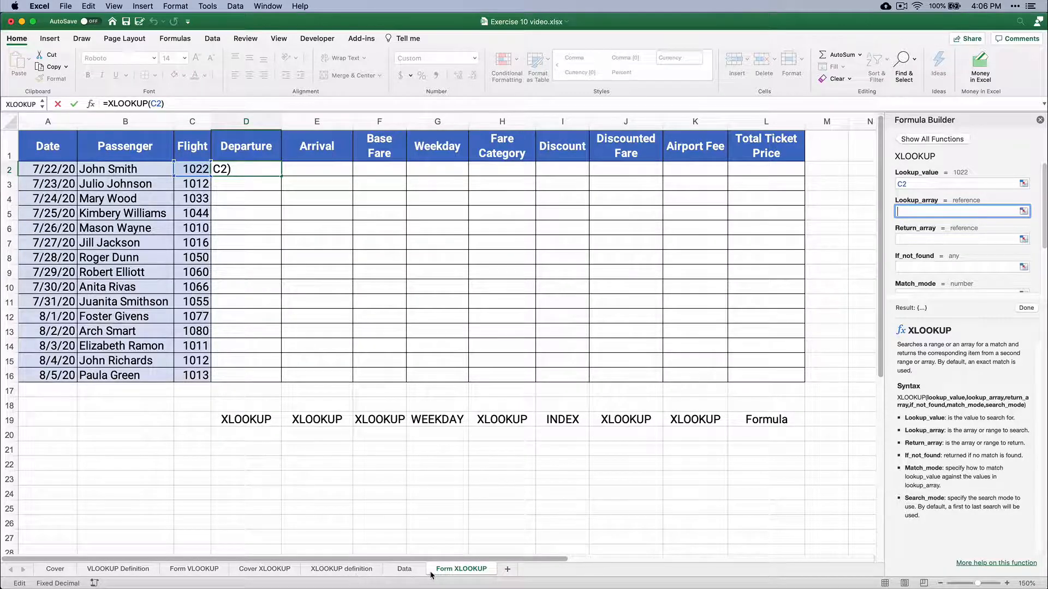
click(410, 572)
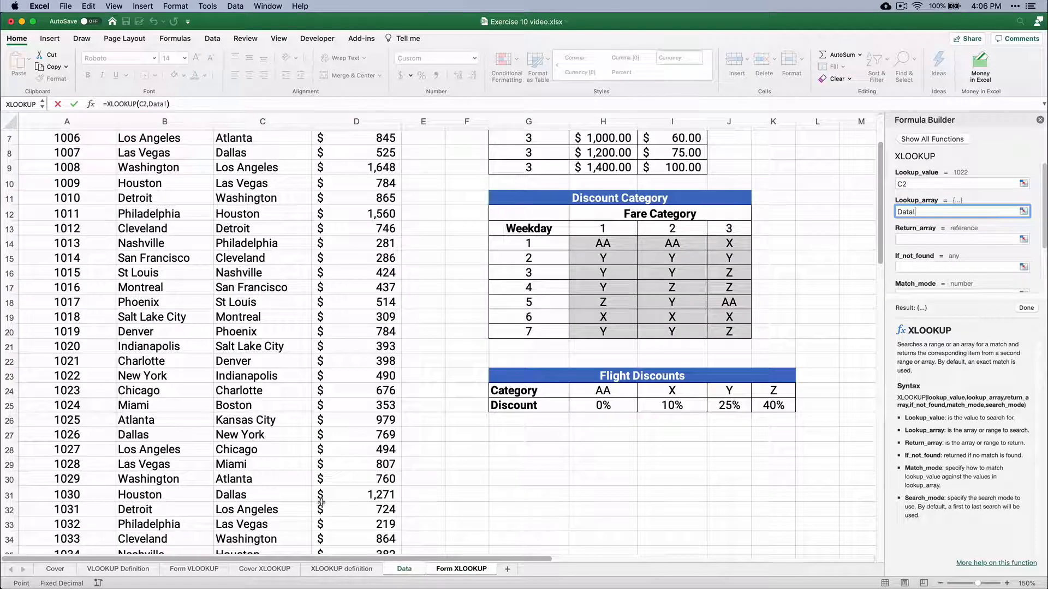
click(66, 274)
key(super+Up)
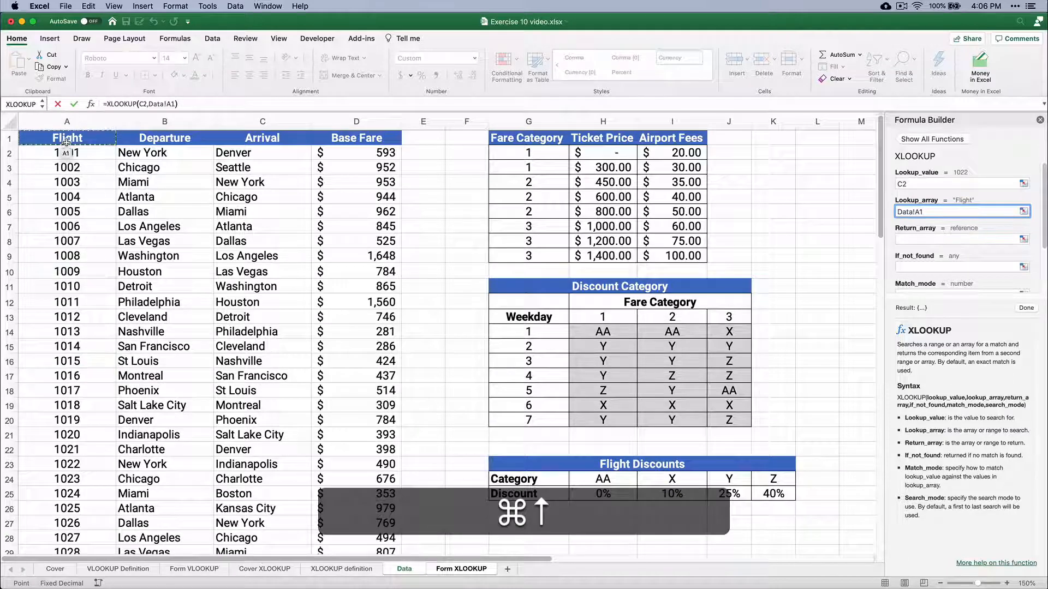
click(66, 153)
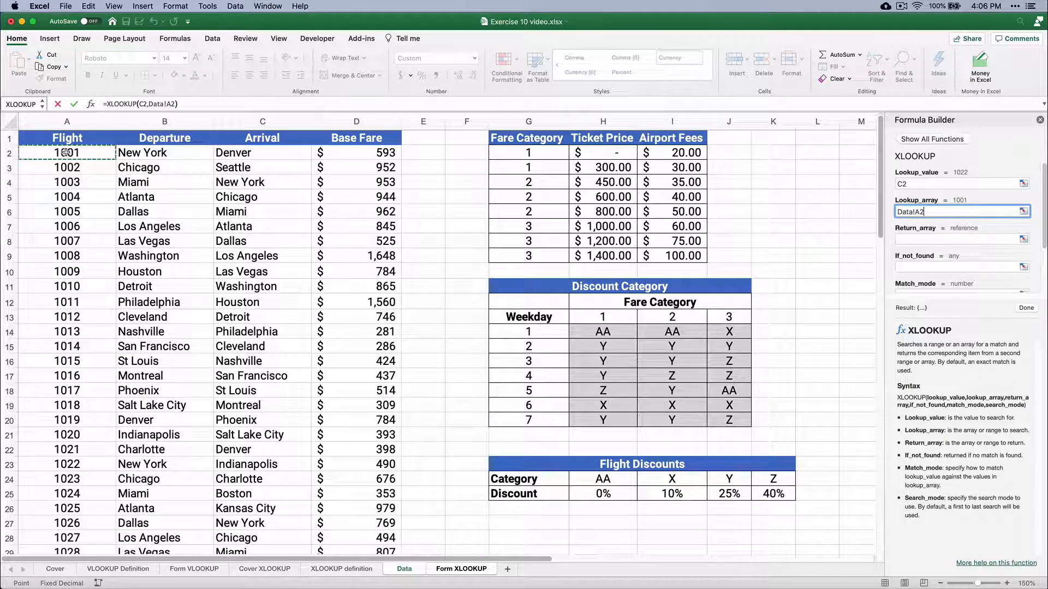
key(shift+super+Down)
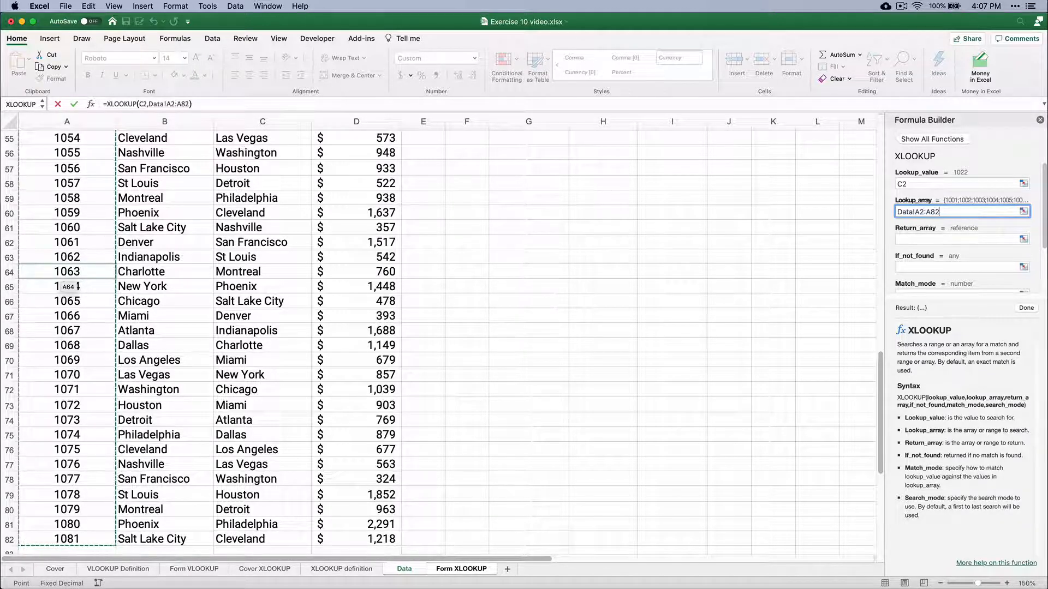
key(super+t)
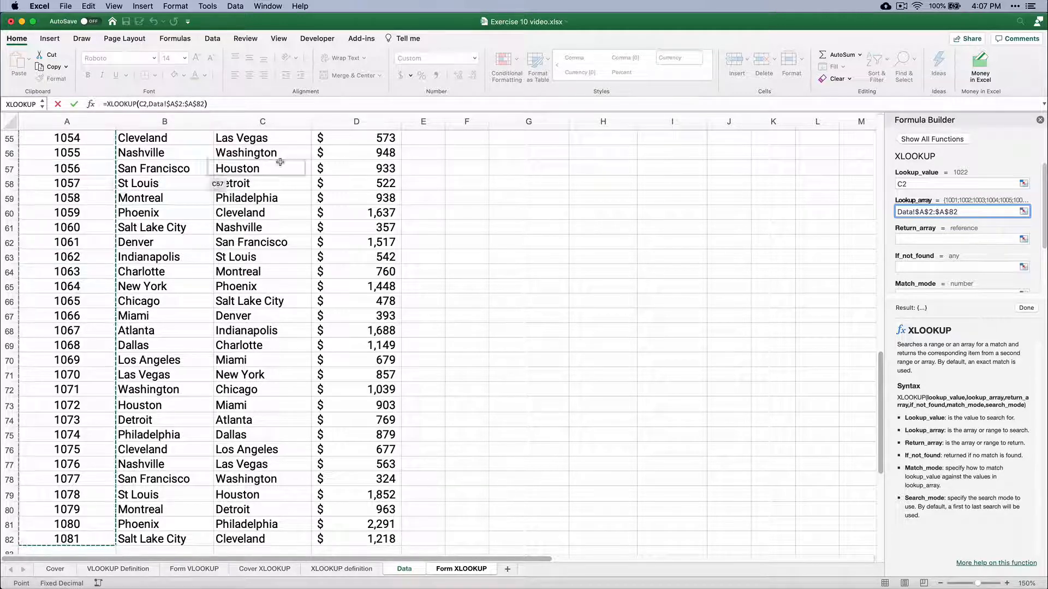
Set the XLOOKUP return array to the departure cities on the Data sheet as the absolute range $B$2:$B$82
click(906, 240)
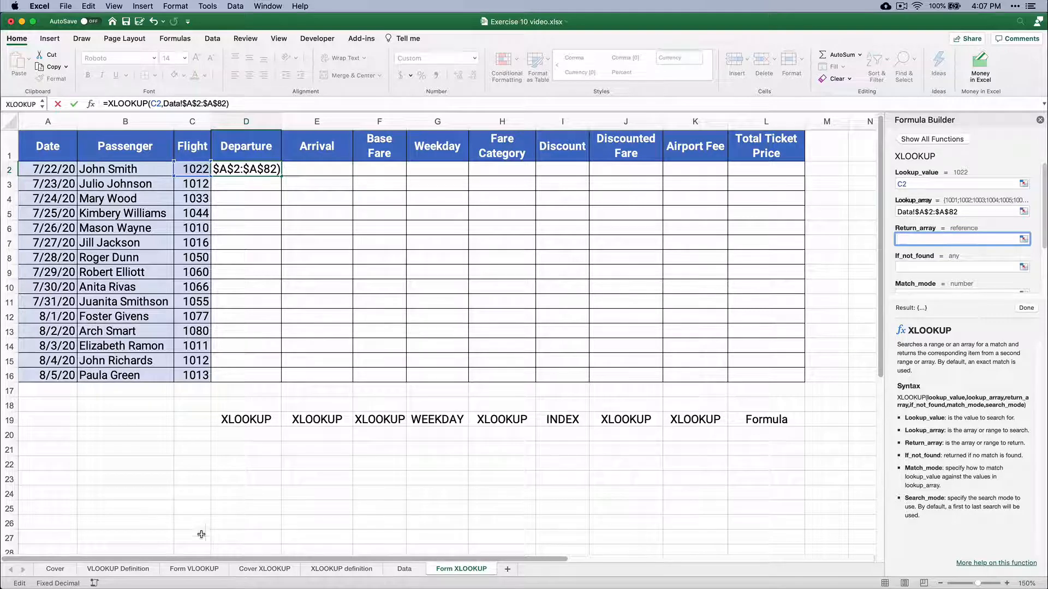
click(403, 570)
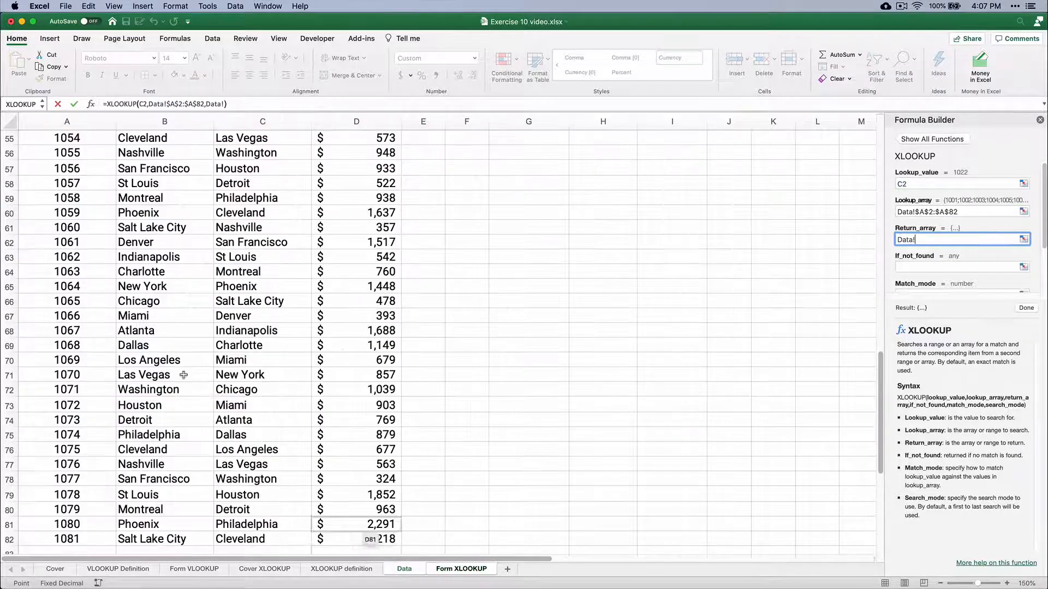
click(140, 344)
key(super+Up)
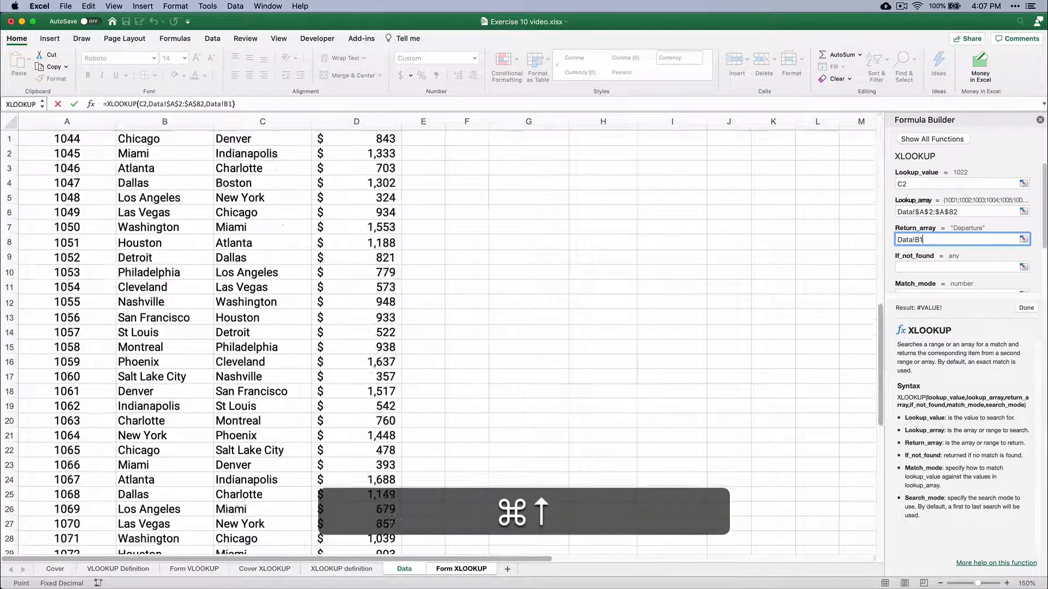
click(146, 160)
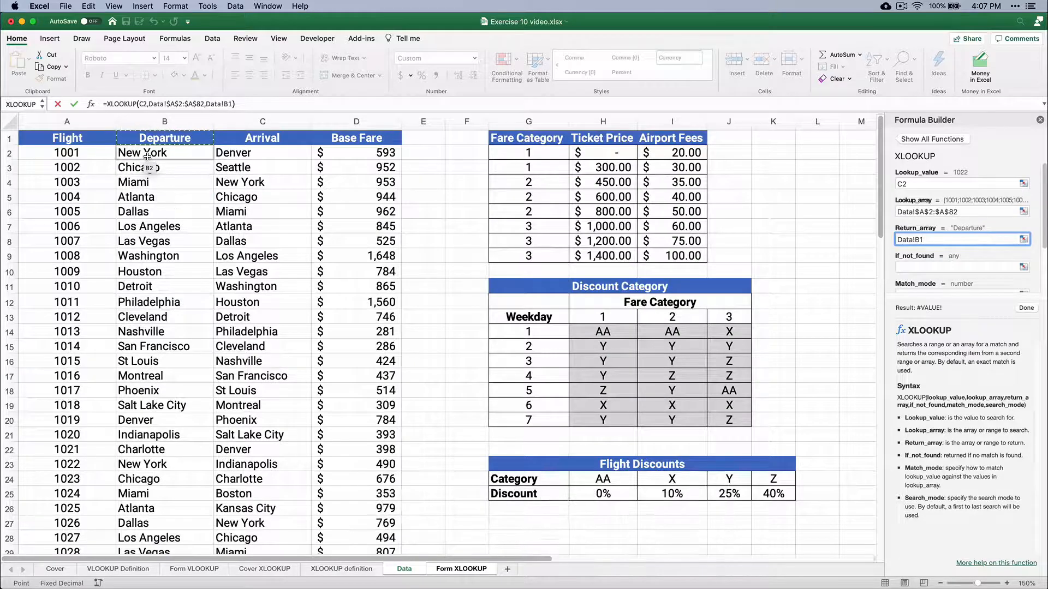
key(shift+super+Down)
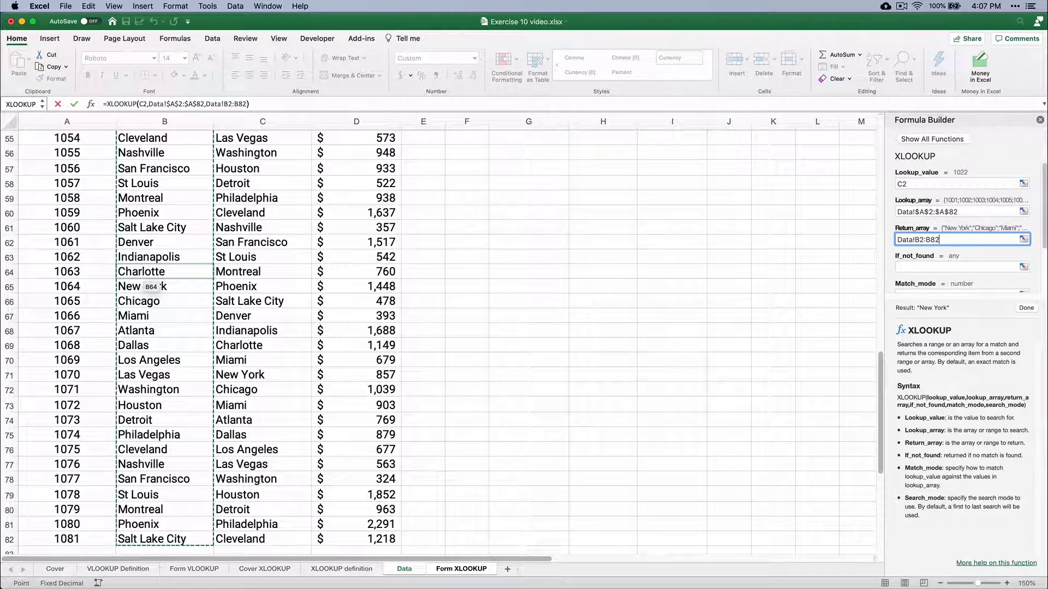
key(F4)
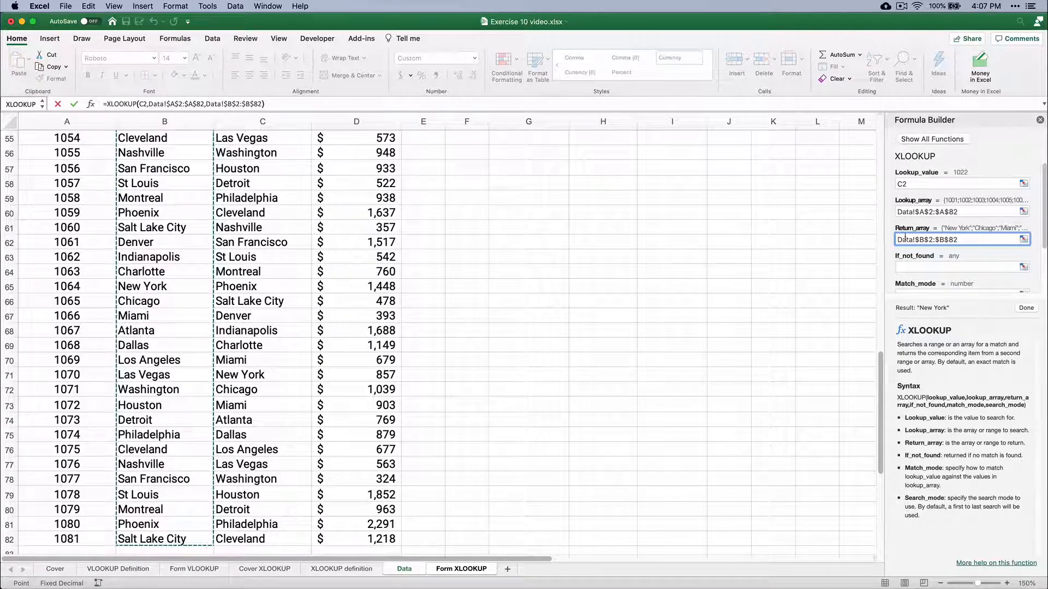
Set the XLOOKUP if-not-found value to None
click(904, 267)
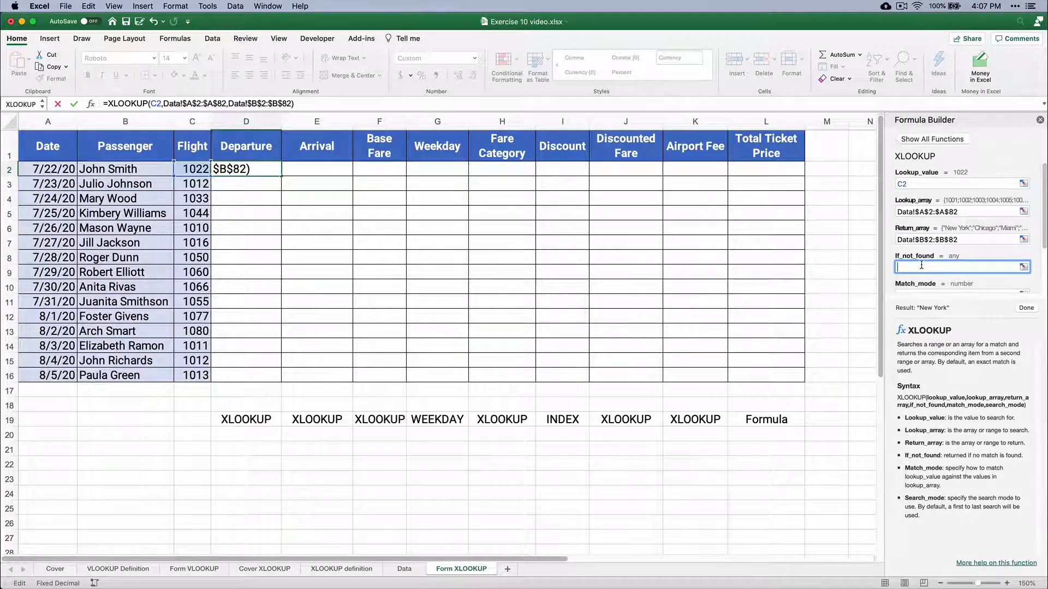
text(N)
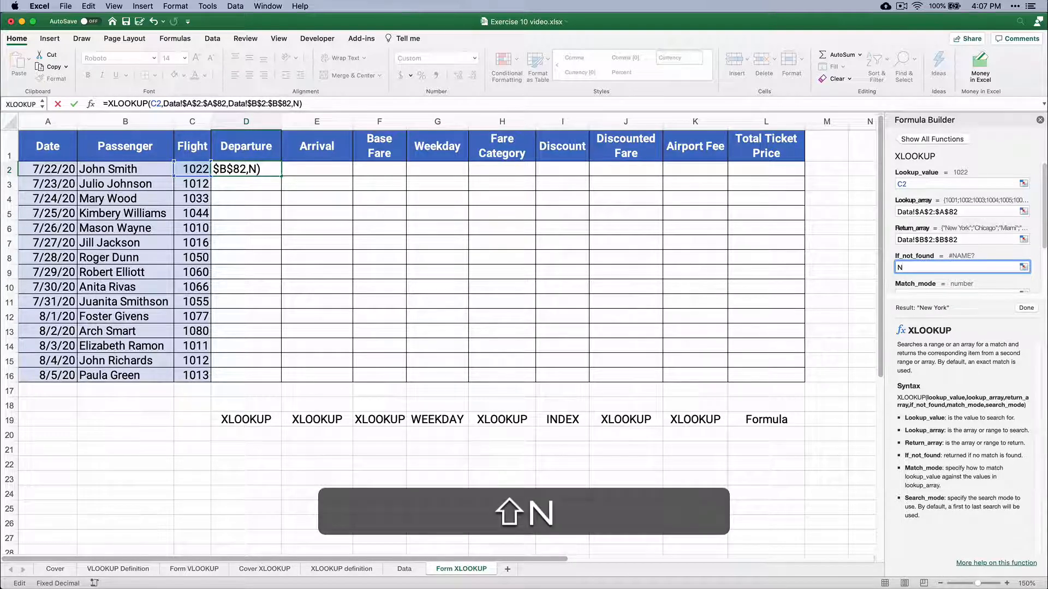
text(one)
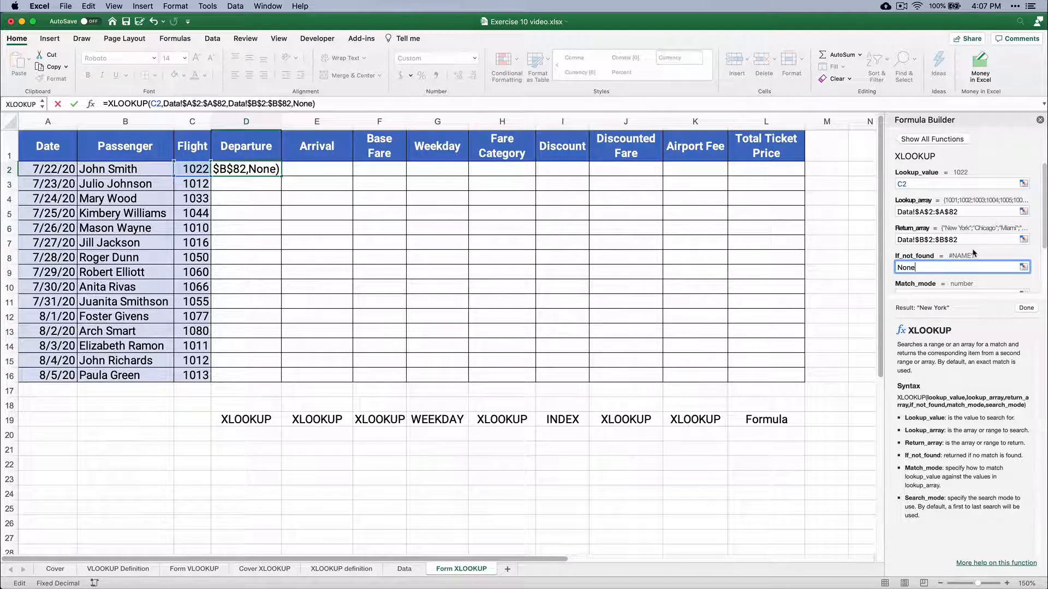
Complete the XLOOKUP in D2 with match mode 0 (exact match) and search mode 1 (search first-to-last)
scroll(921, 263, down, 1)
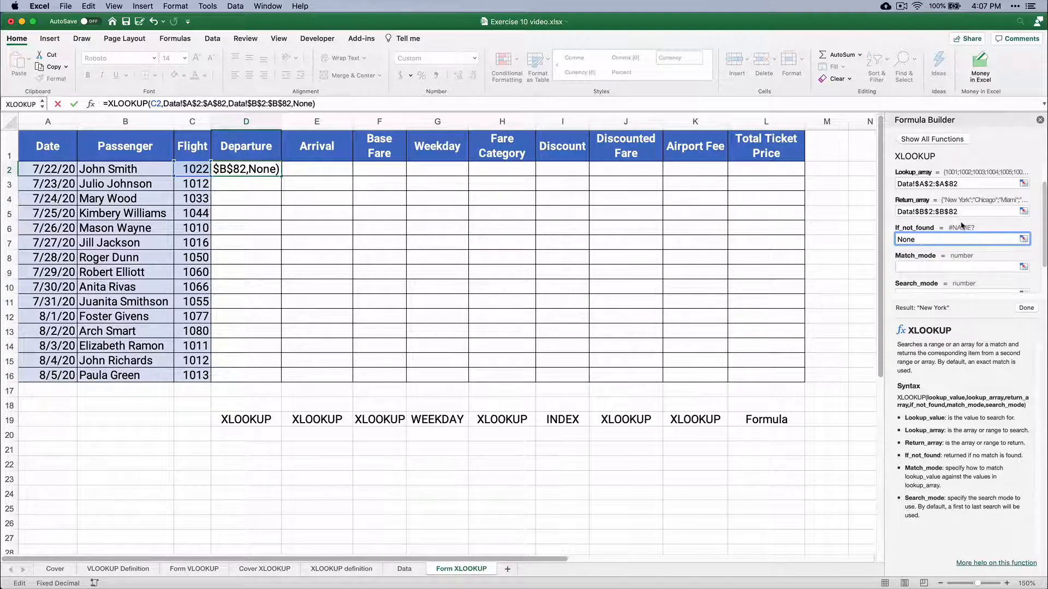
click(914, 264)
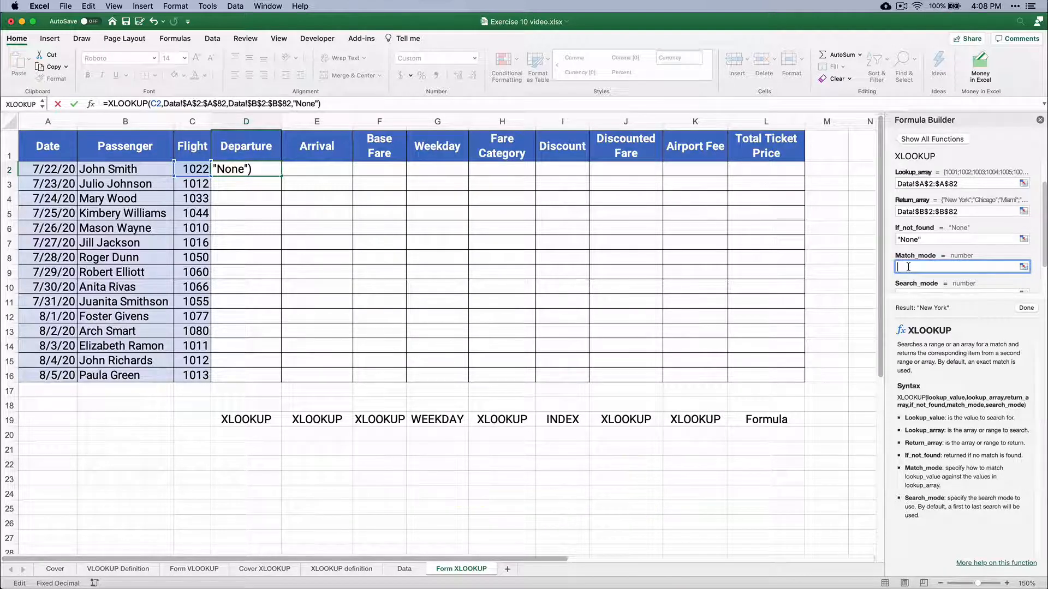
click(318, 105)
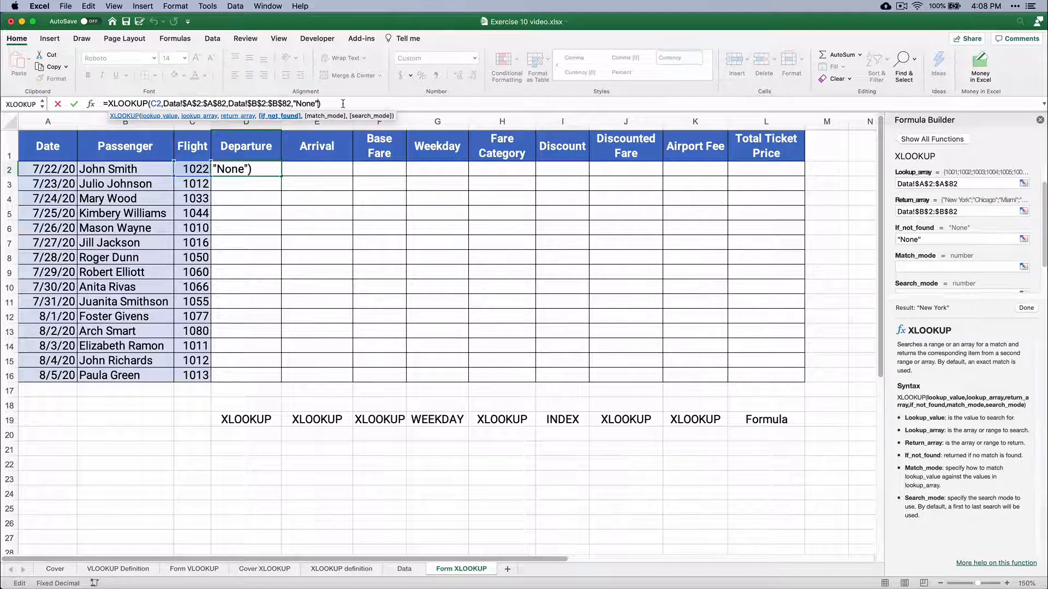
text(,)
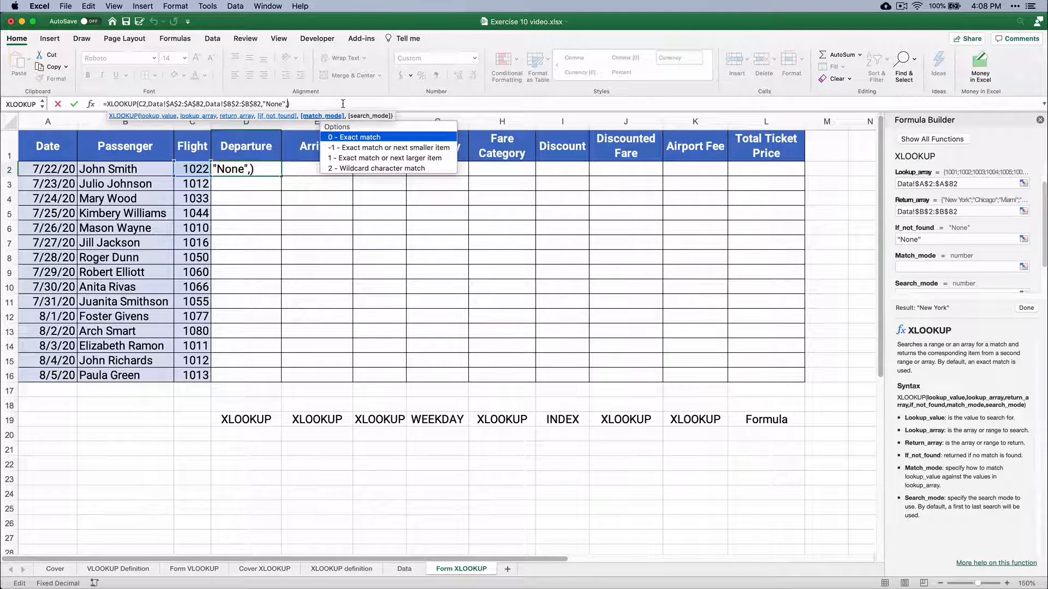
click(351, 140)
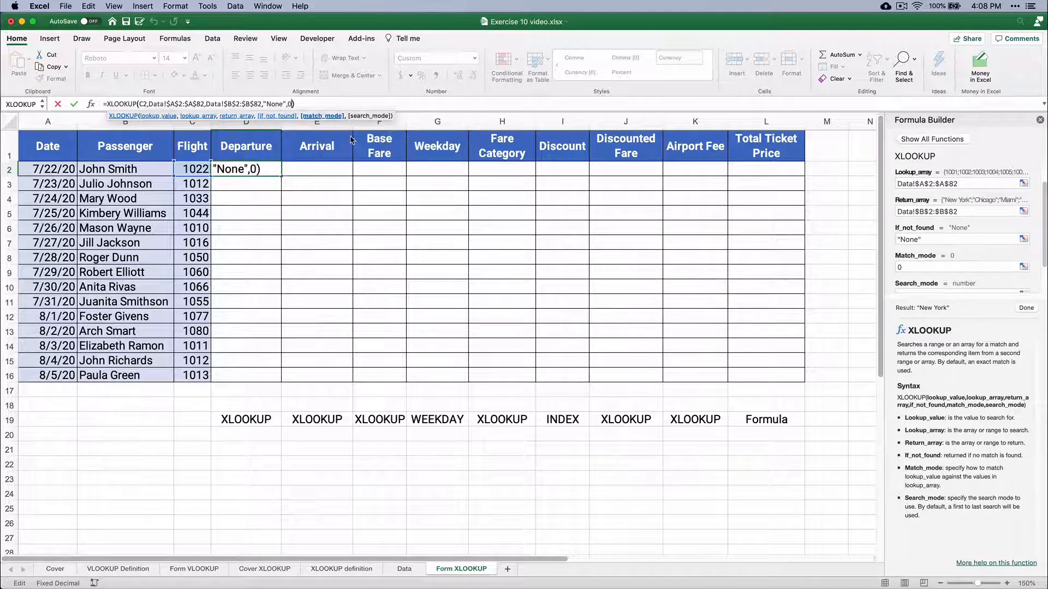
text(,)
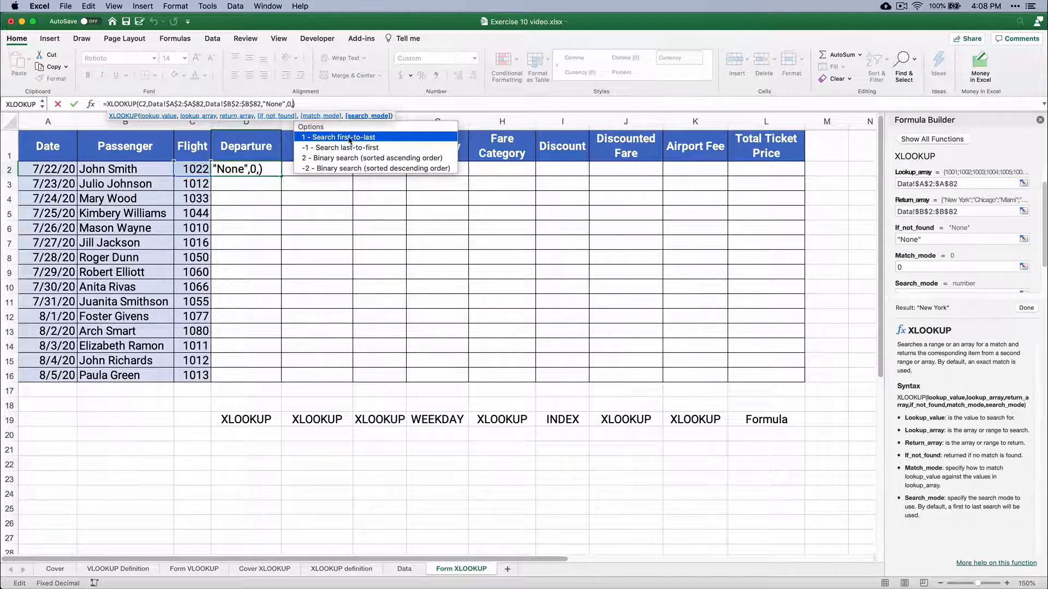
double_click(332, 137)
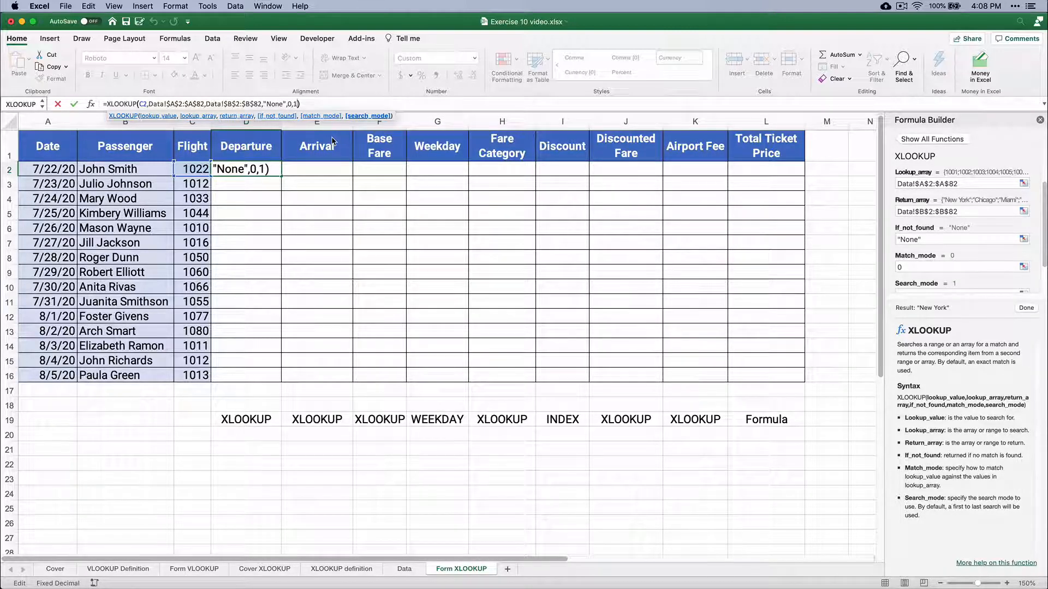
key(Return)
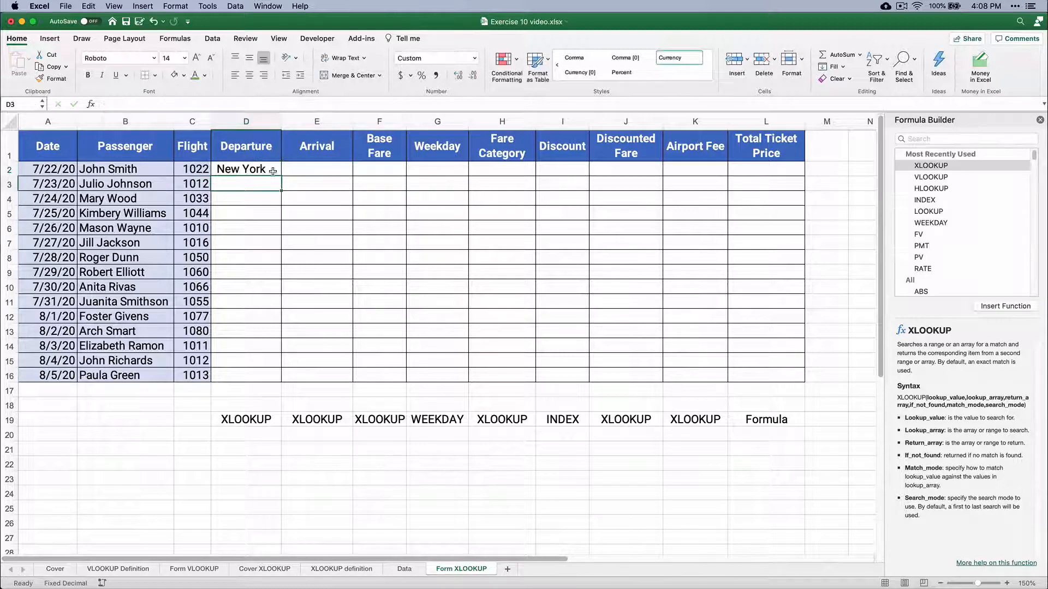
Fill the Departure formula from D2 down to D16 and widen column D to fit the city names
click(247, 169)
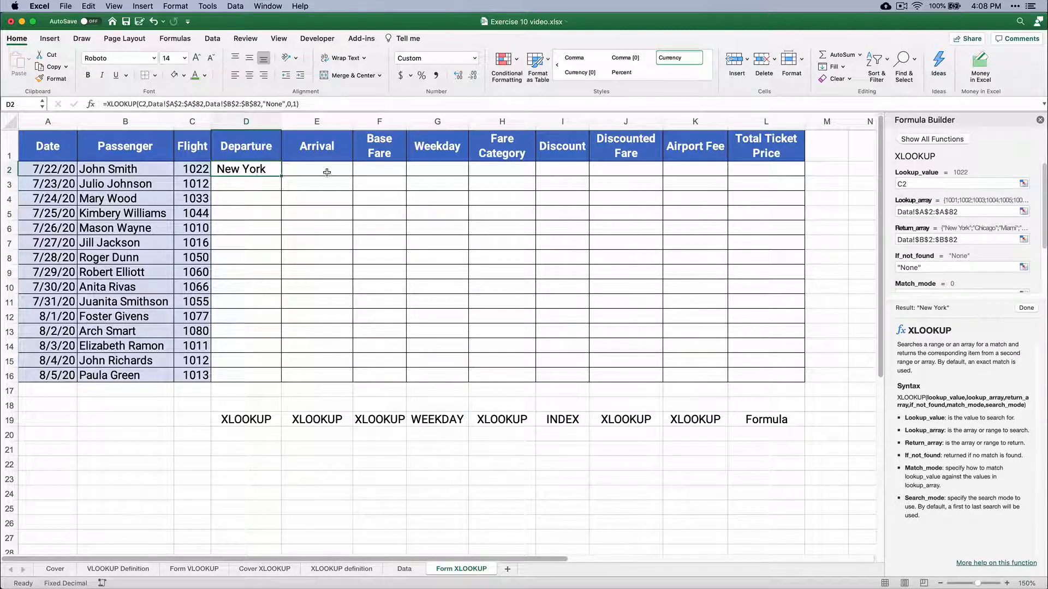
double_click(281, 177)
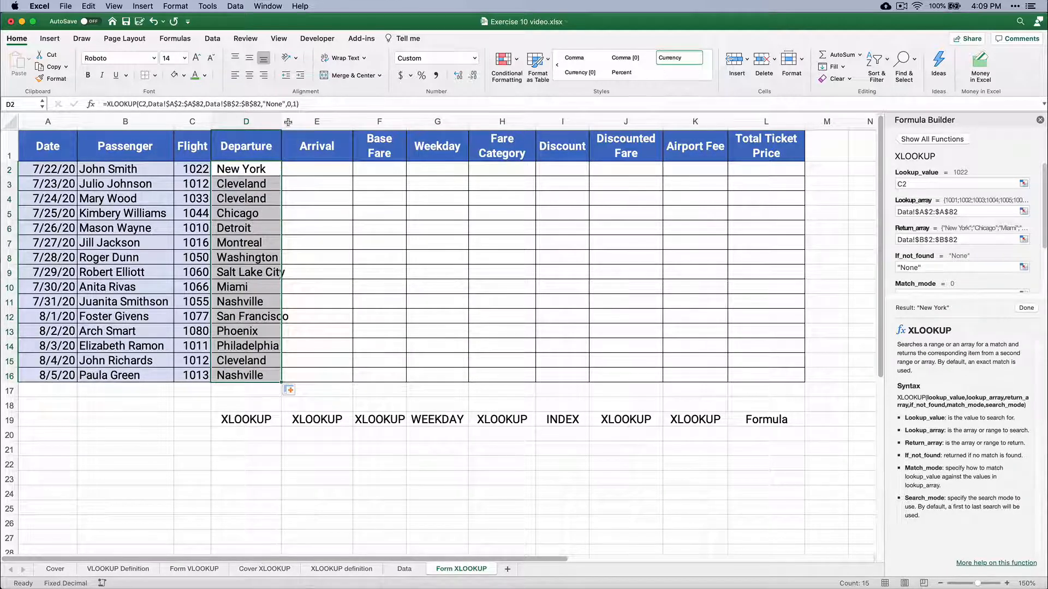
drag(283, 115, 298, 115)
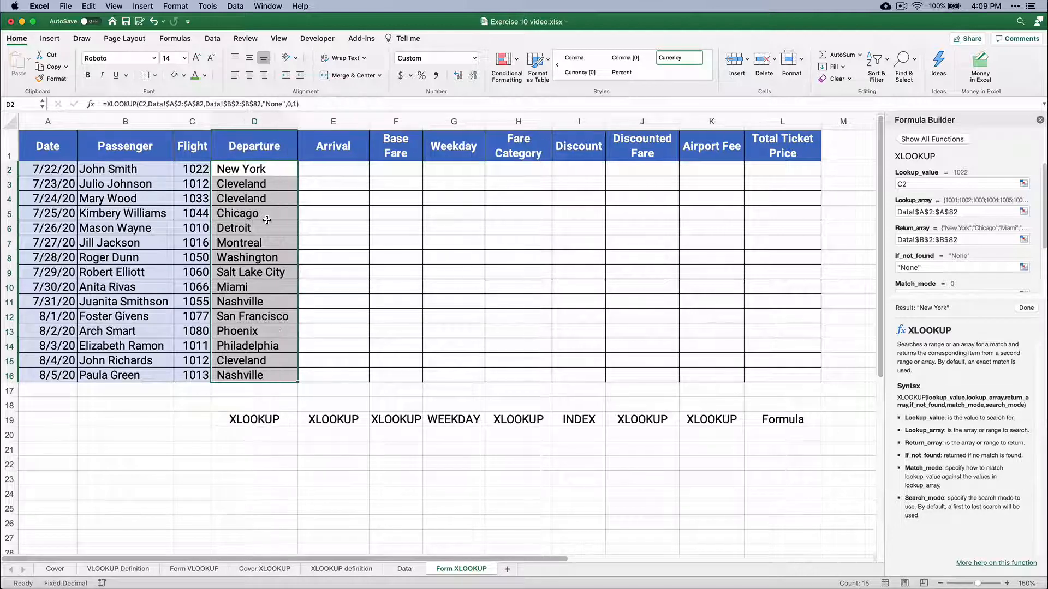
Test the Departure lookup by changing the flight number in cell C2 to 1040
click(189, 169)
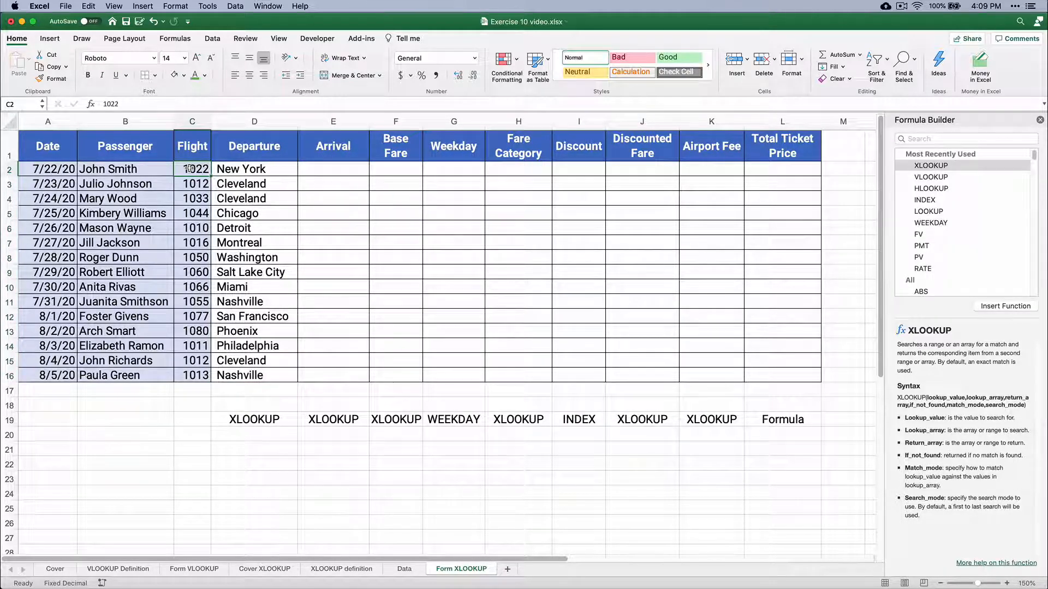
text(1040)
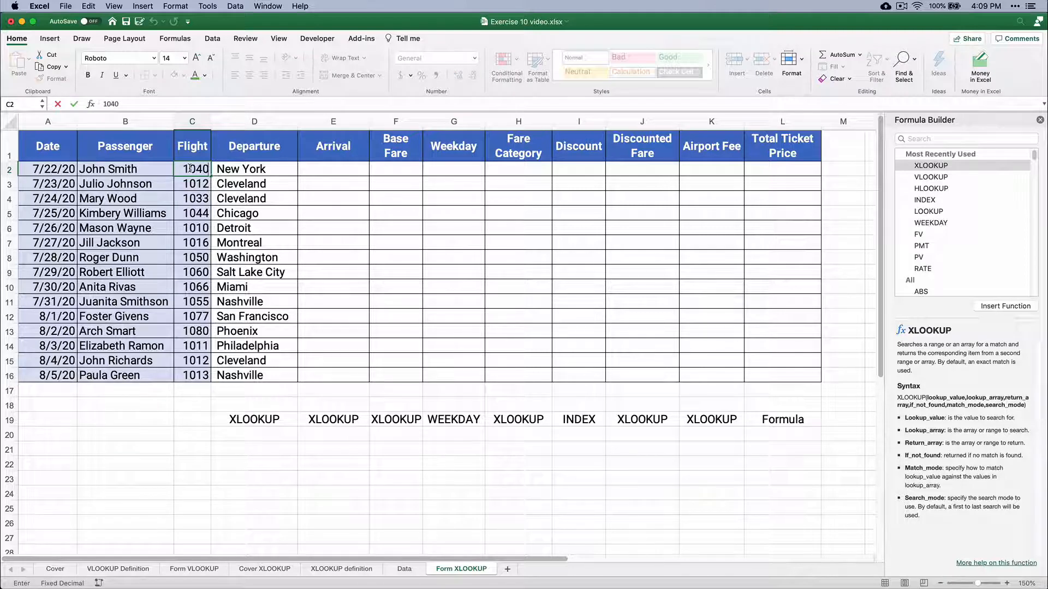
key(Return)
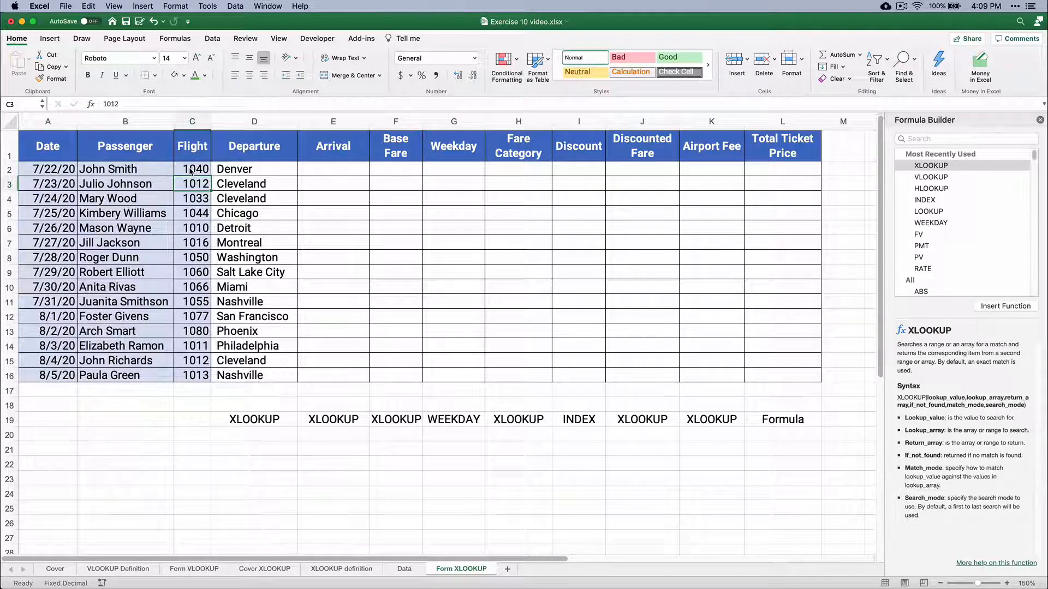
Test the if-not-found value by changing the flight number in cell C2 to 1200
click(191, 171)
text(1)
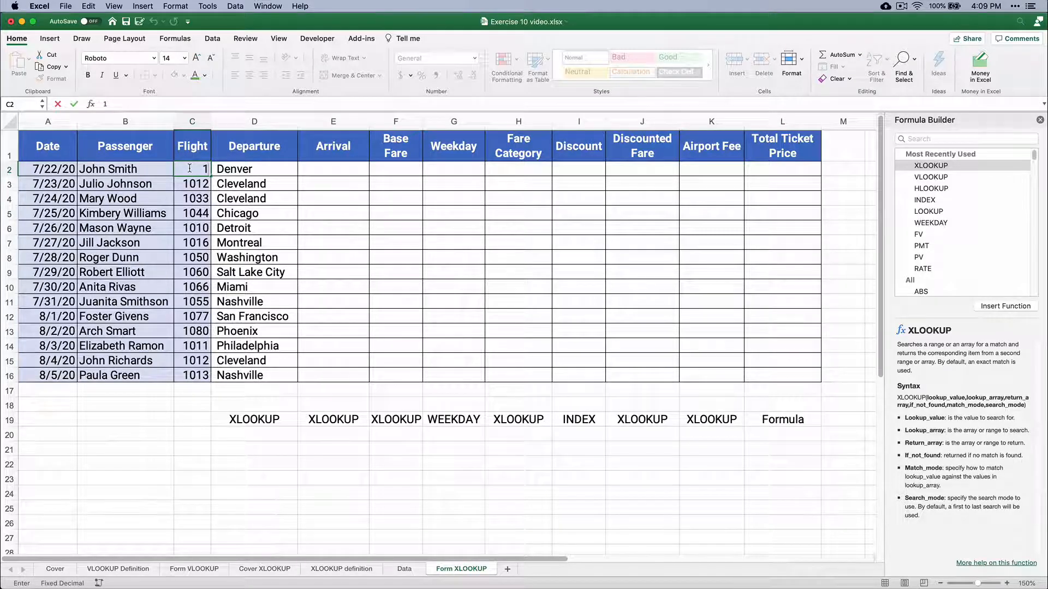
text(200)
key(Return)
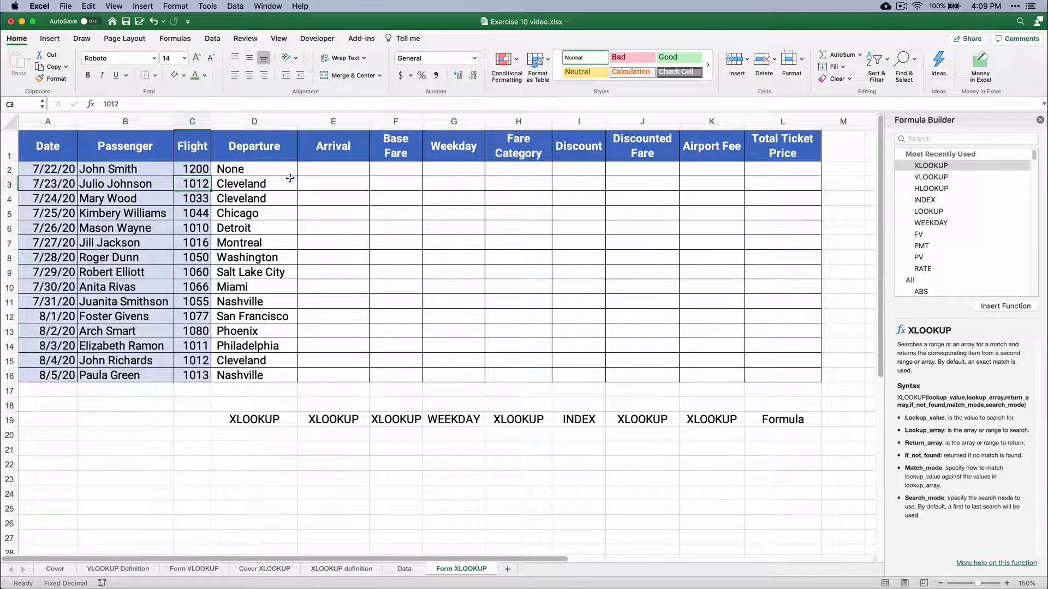
Undo both test changes to the flight number in cell C2
click(267, 174)
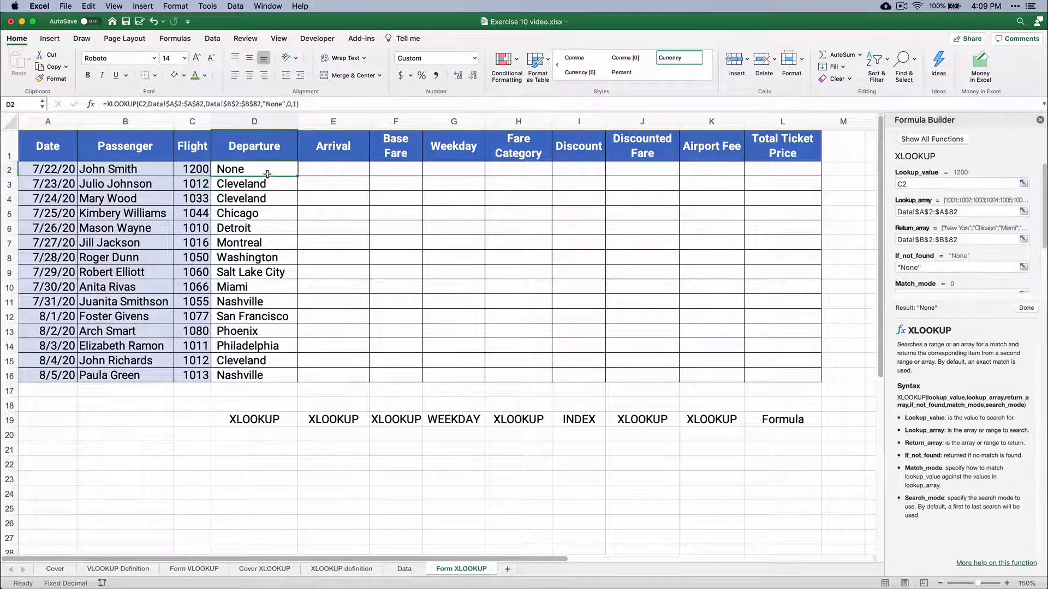
key(super+z)
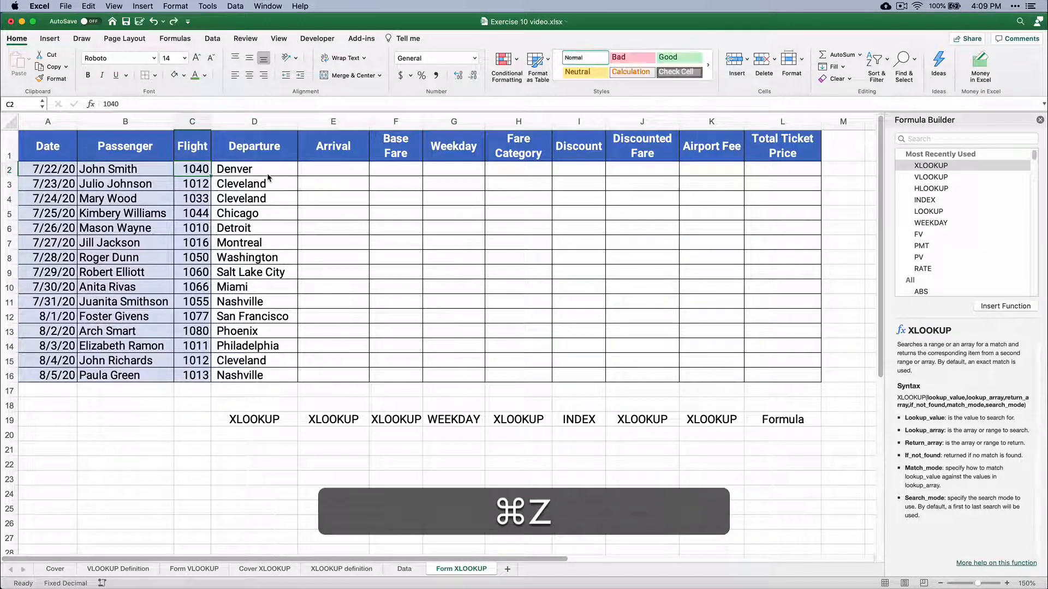
key(super+z)
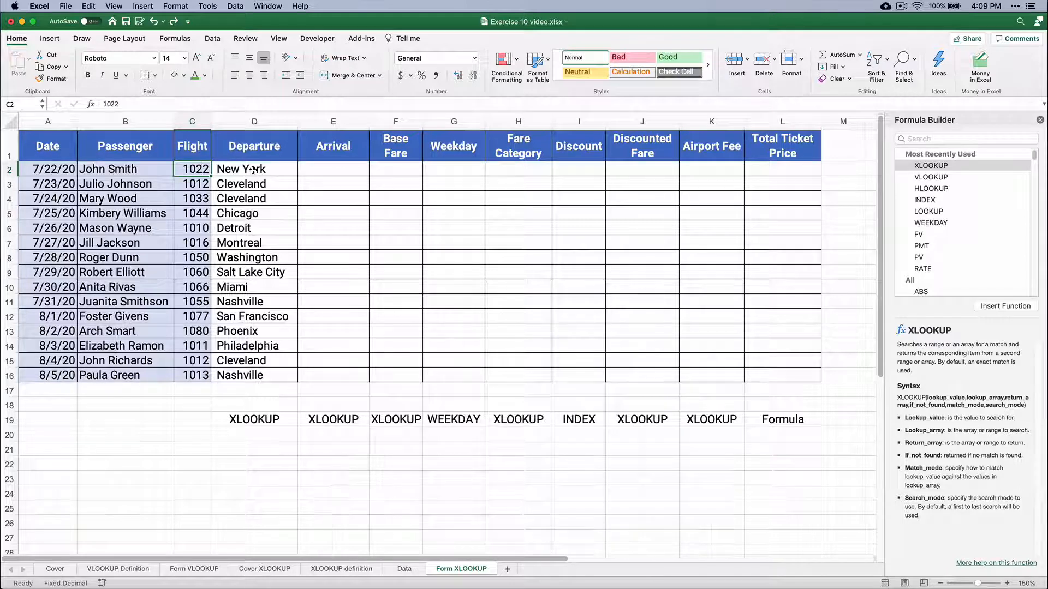
Start an XLOOKUP function in Arrival cell E2 with flight number cell C2 as the lookup value
click(329, 170)
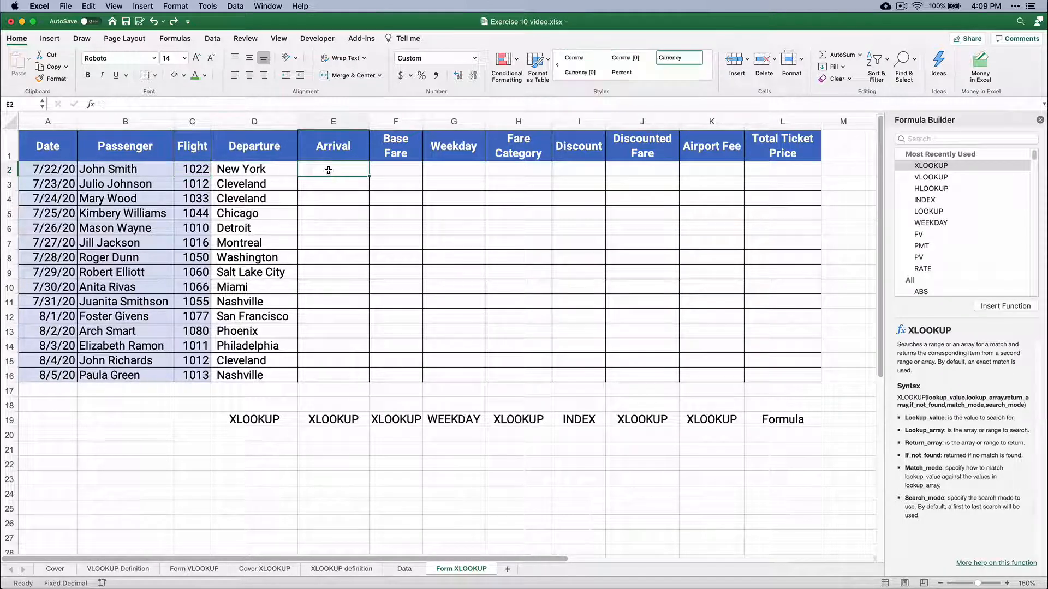
double_click(923, 166)
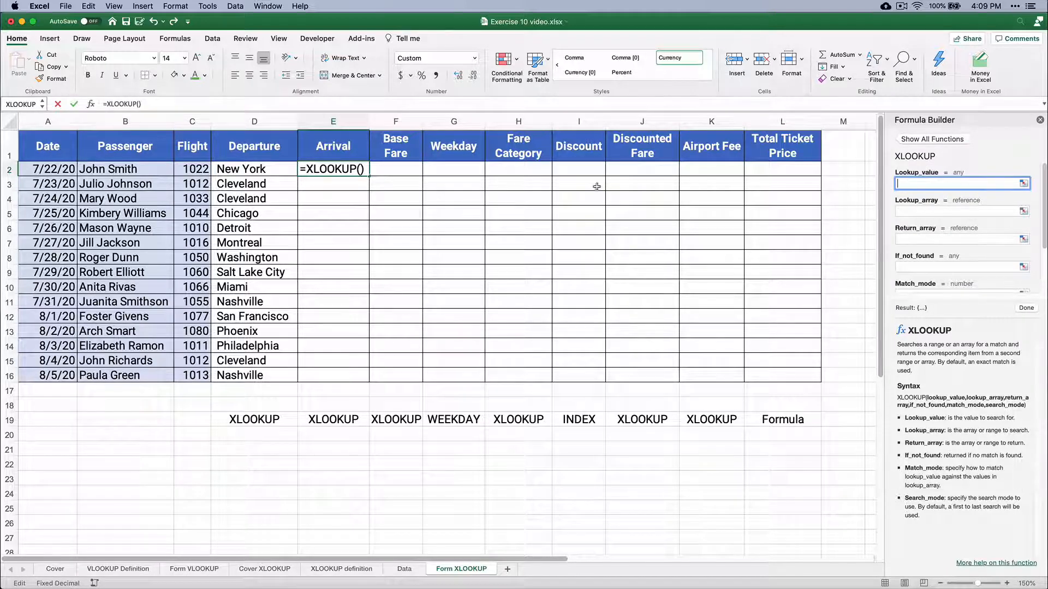
click(197, 167)
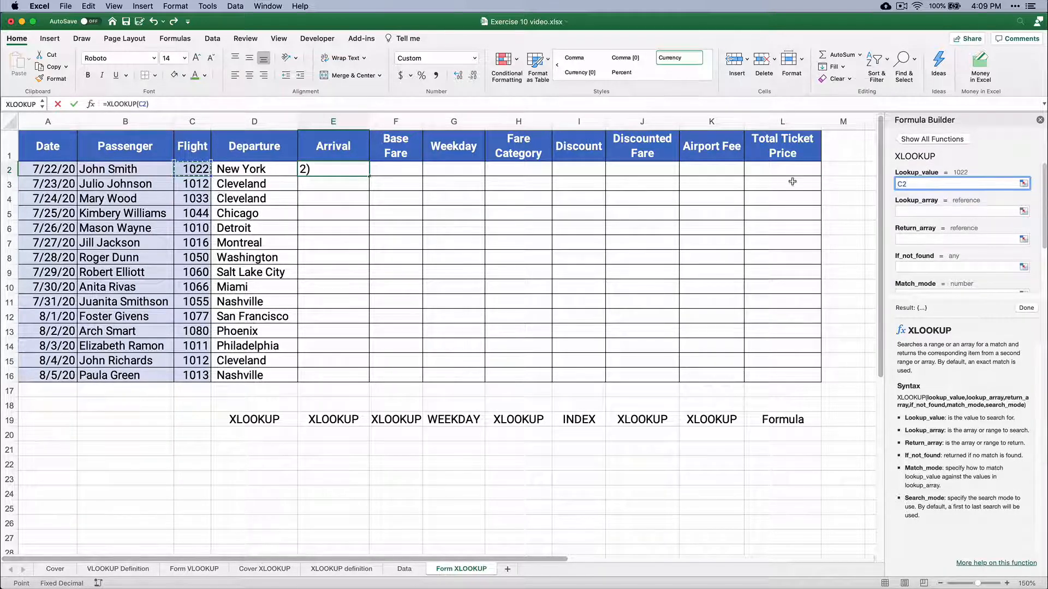
Set the Arrival XLOOKUP's lookup array to the flight numbers on the Data sheet as the absolute range $A$2:$A$82
click(914, 209)
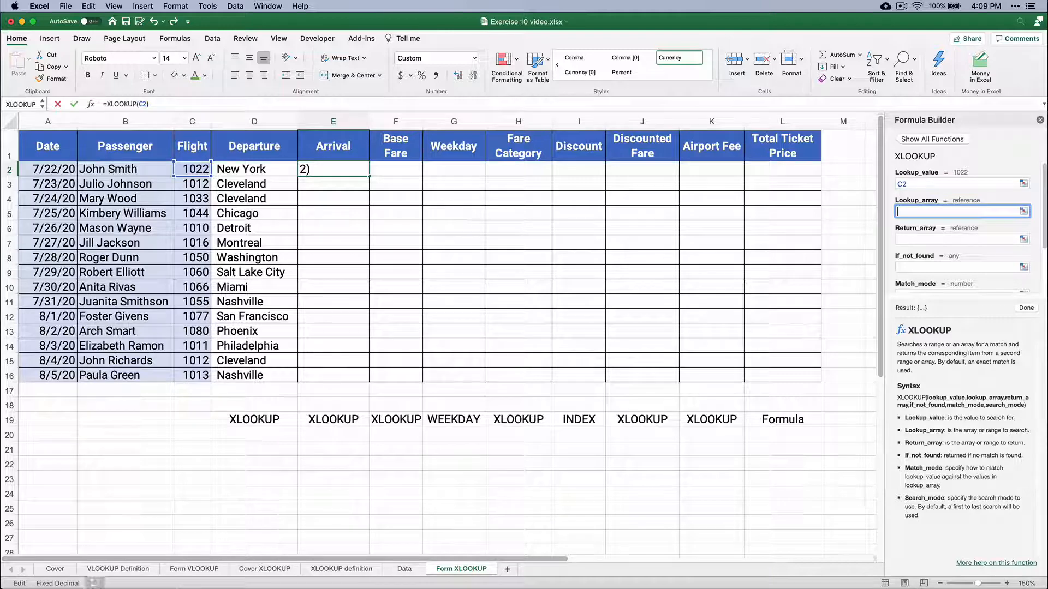
click(404, 569)
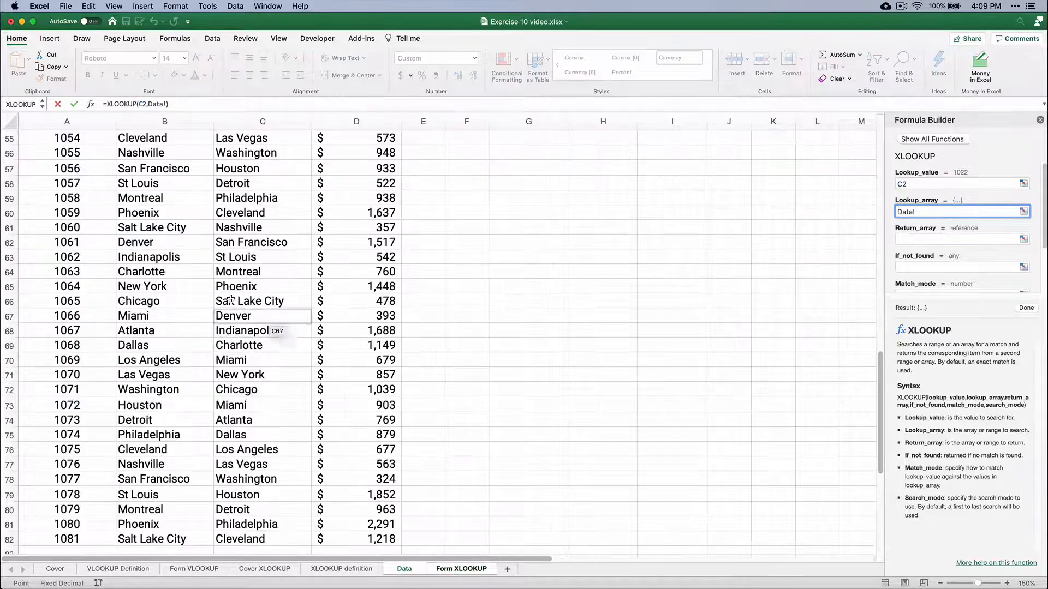
scroll(109, 218, up, 10)
key(super+Up)
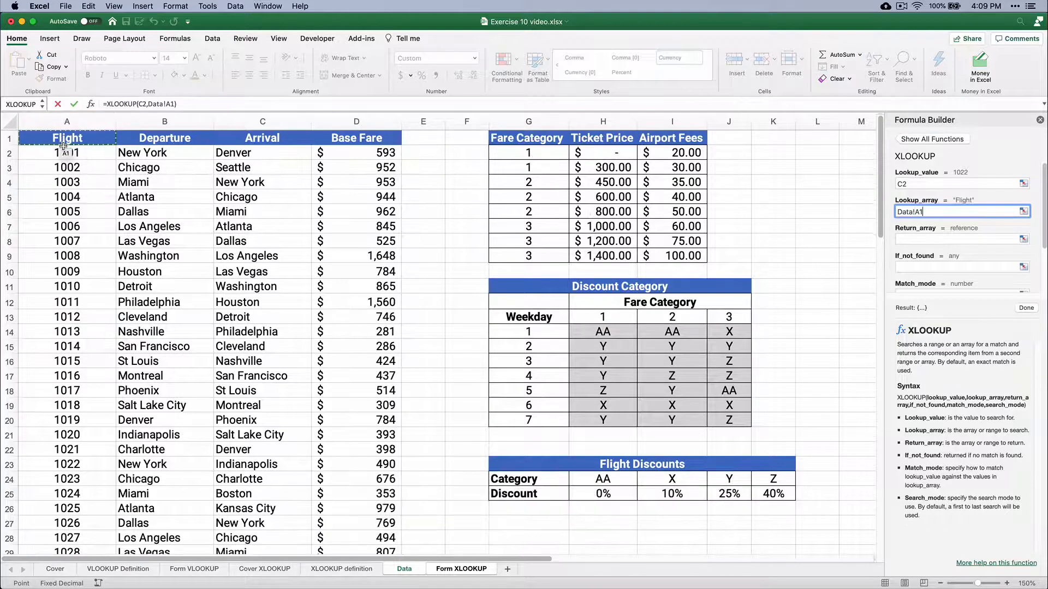
click(64, 152)
key(shift+super+Down)
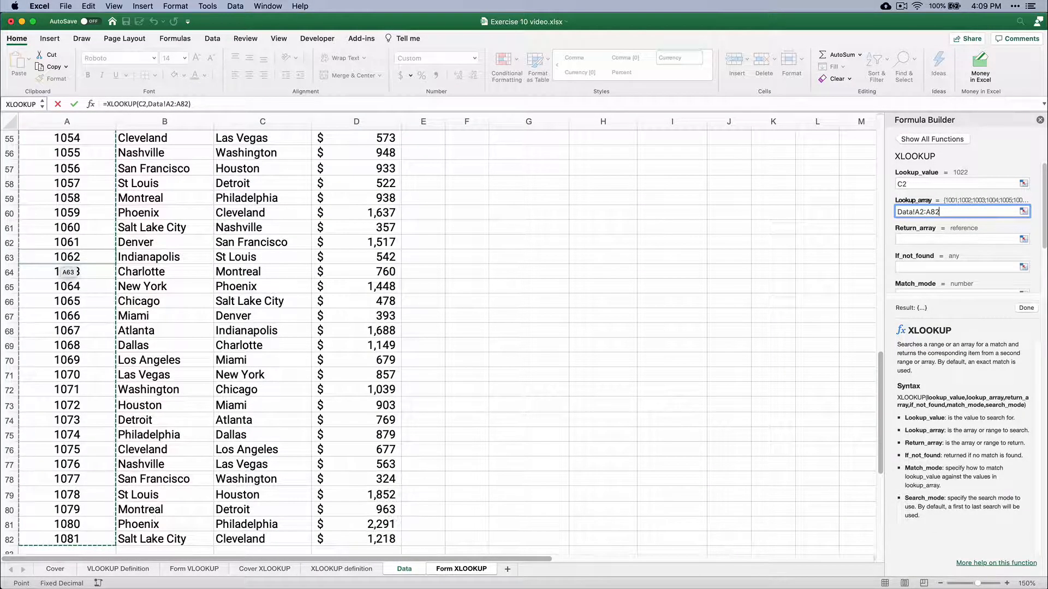
key(super+t)
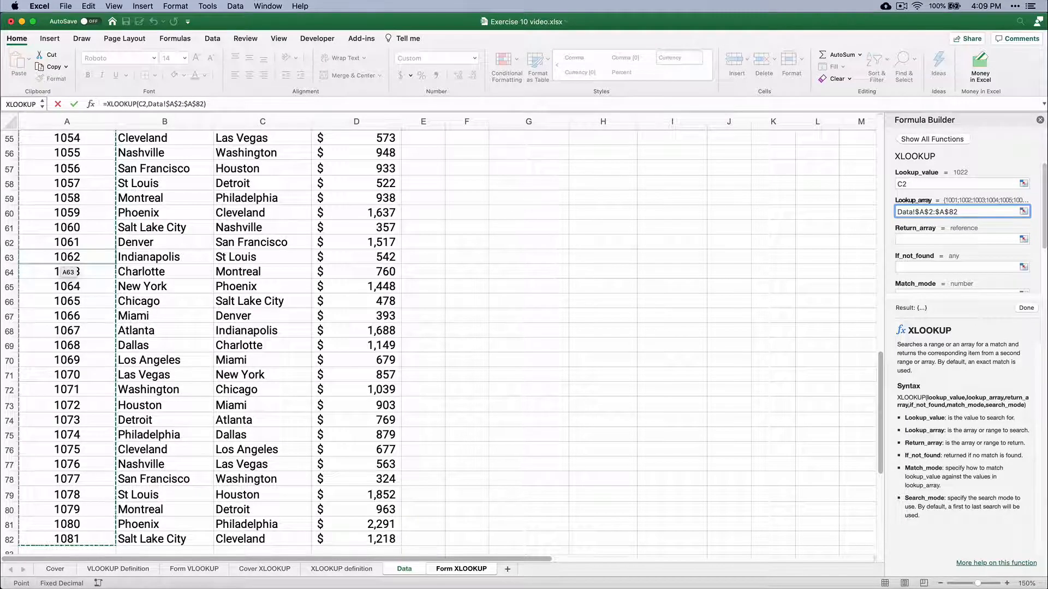
Set the Arrival XLOOKUP's return array to the arrival cities on the Data sheet as the absolute range $C$2:$C$82
click(908, 240)
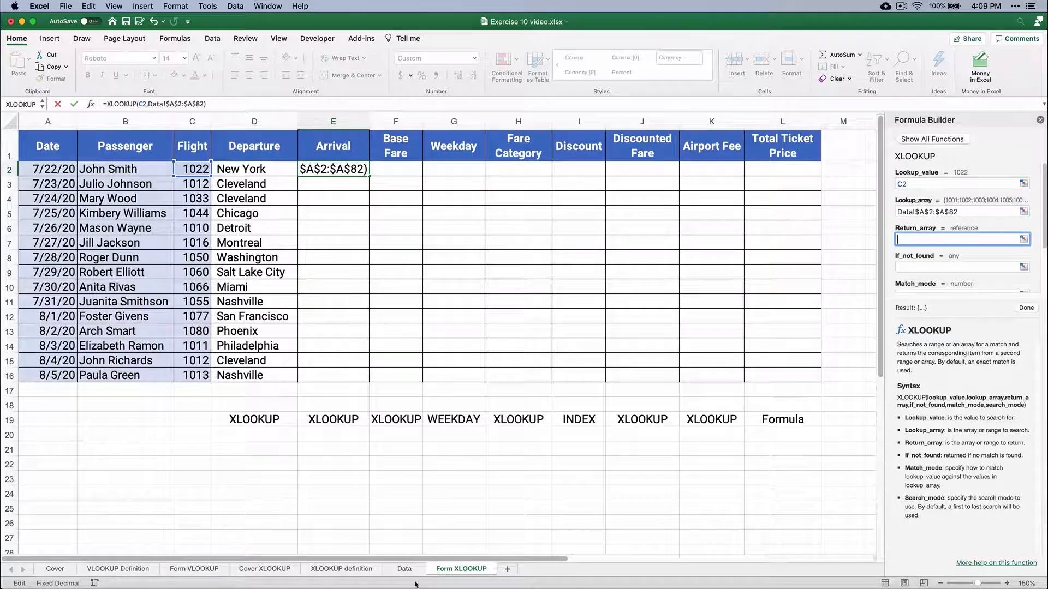
click(404, 569)
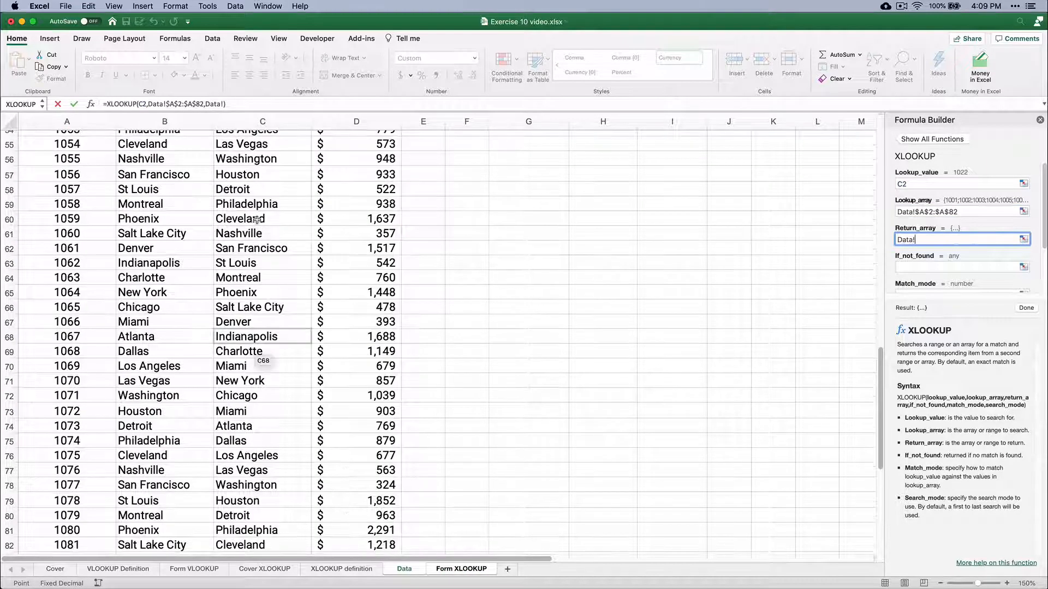
click(257, 220)
key(super+Up)
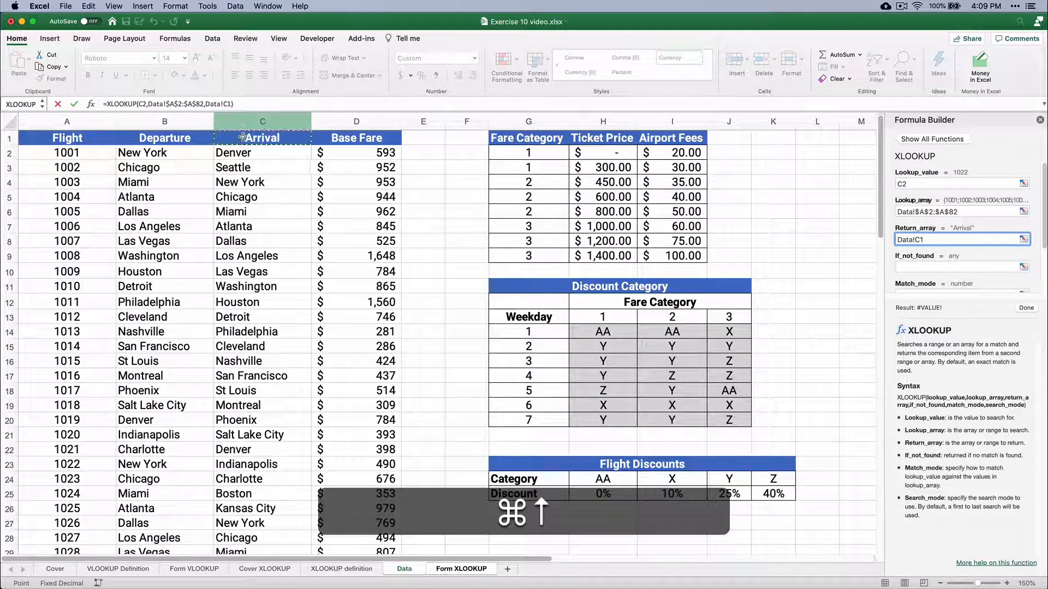
click(240, 150)
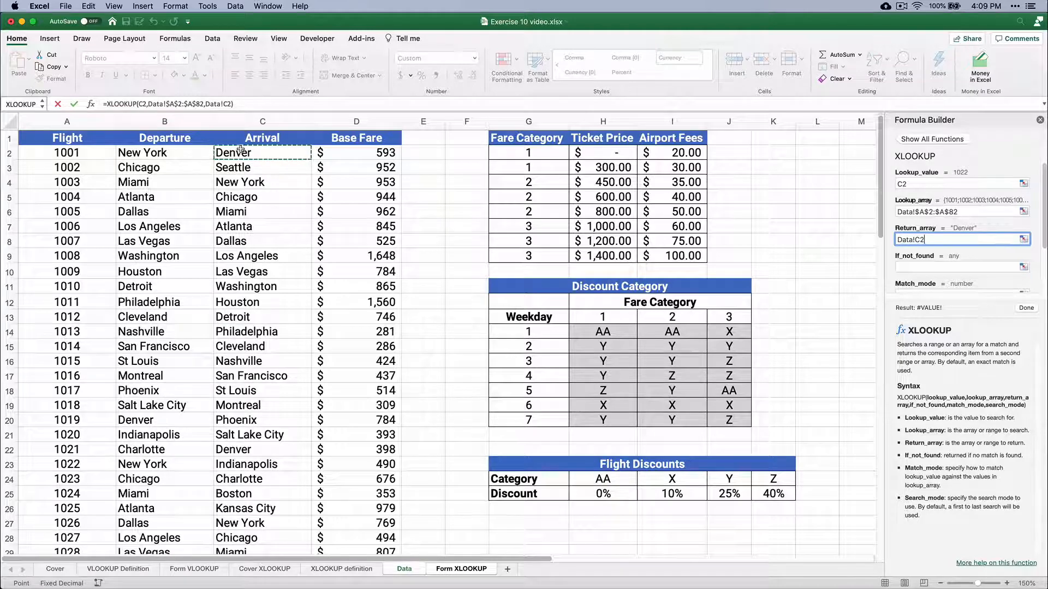
key(shift+super+Down)
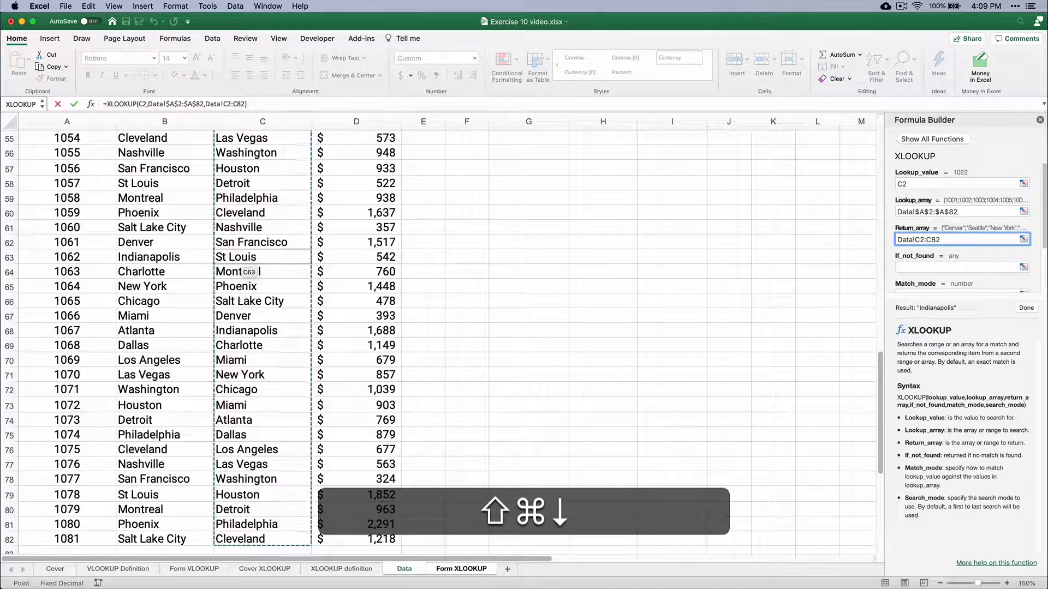
key(F4)
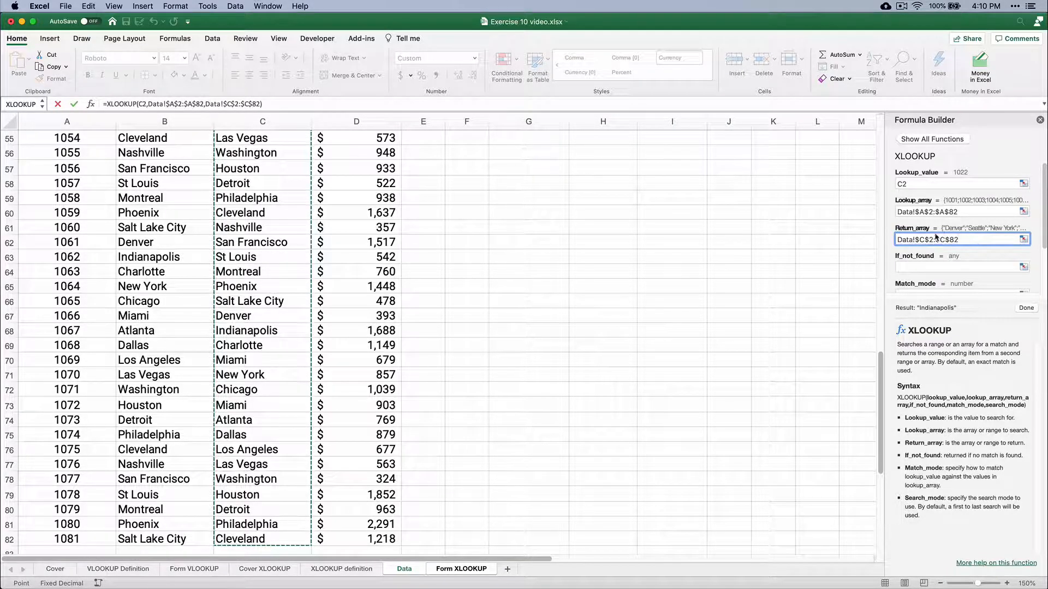
Set the Arrival XLOOKUP's if-not-found value to None
click(909, 266)
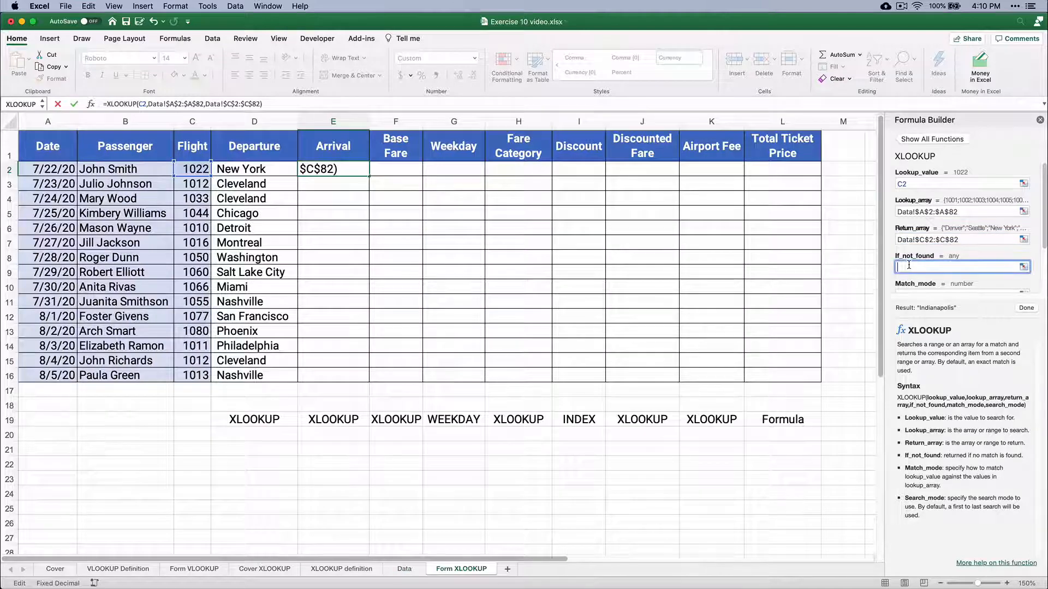
text(None)
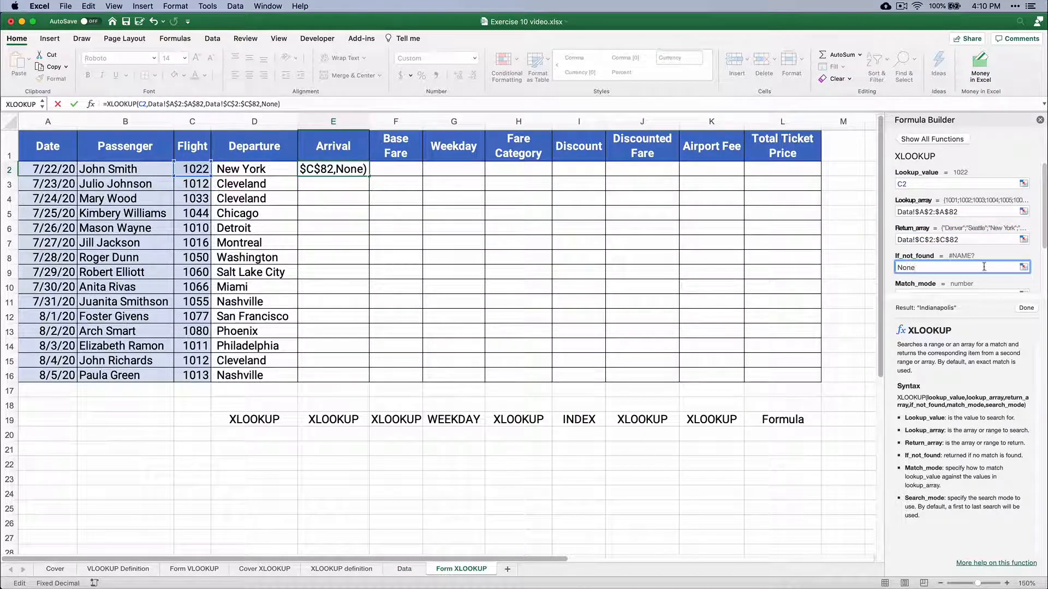
Set the Arrival XLOOKUP's match mode to 0 (exact match) and search mode to 1 (first-to-last), and enter the formula
scroll(972, 272, down, 2)
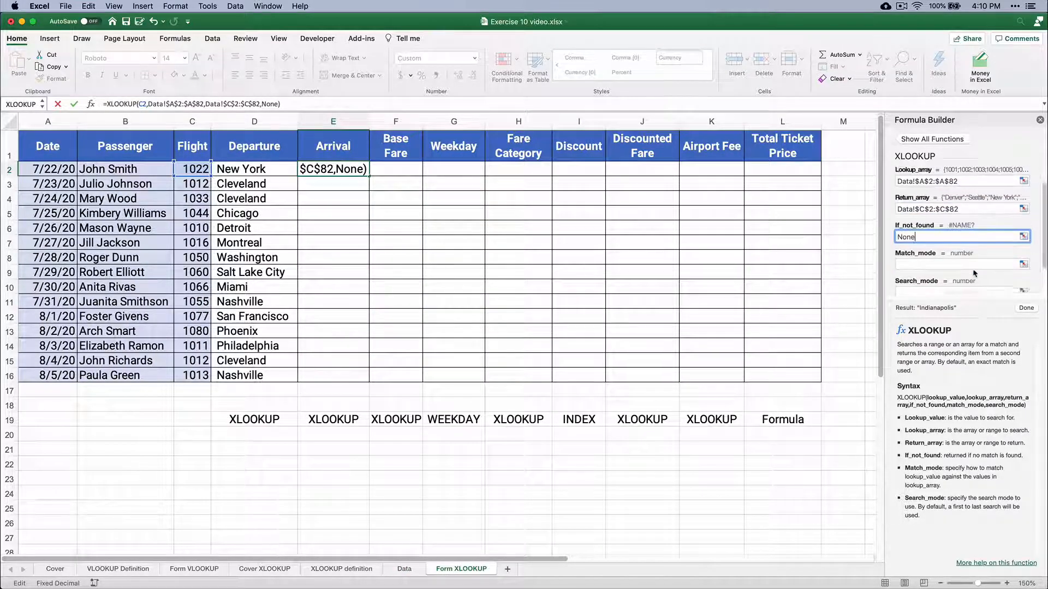
click(910, 231)
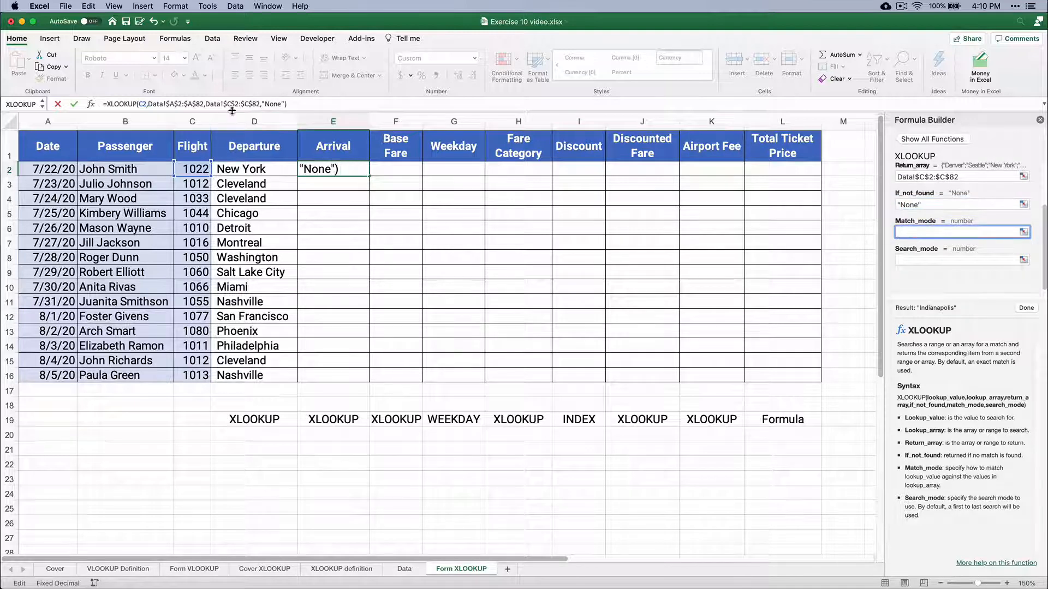
click(284, 105)
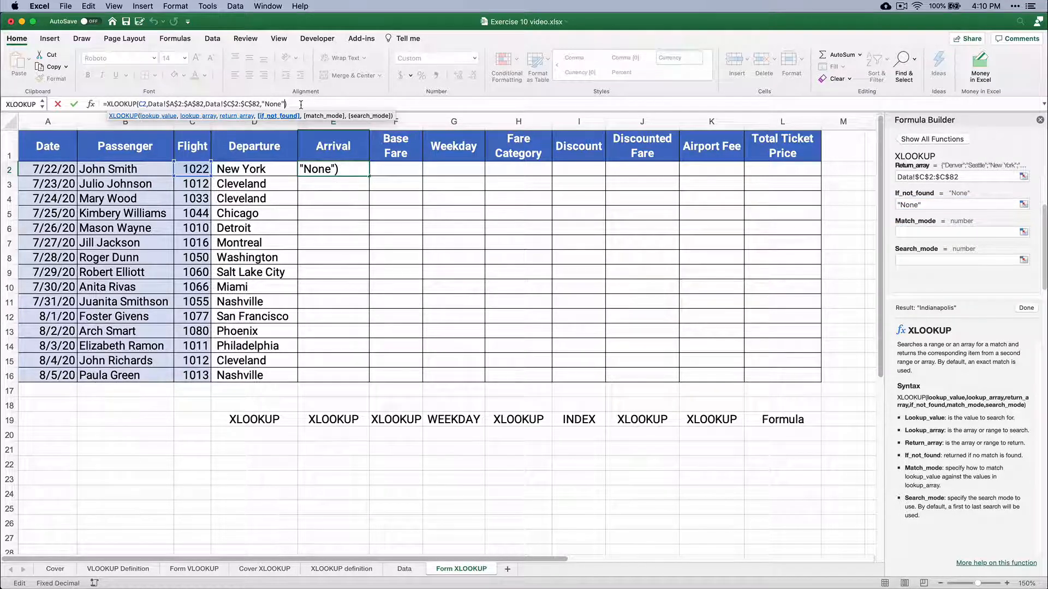
text(,)
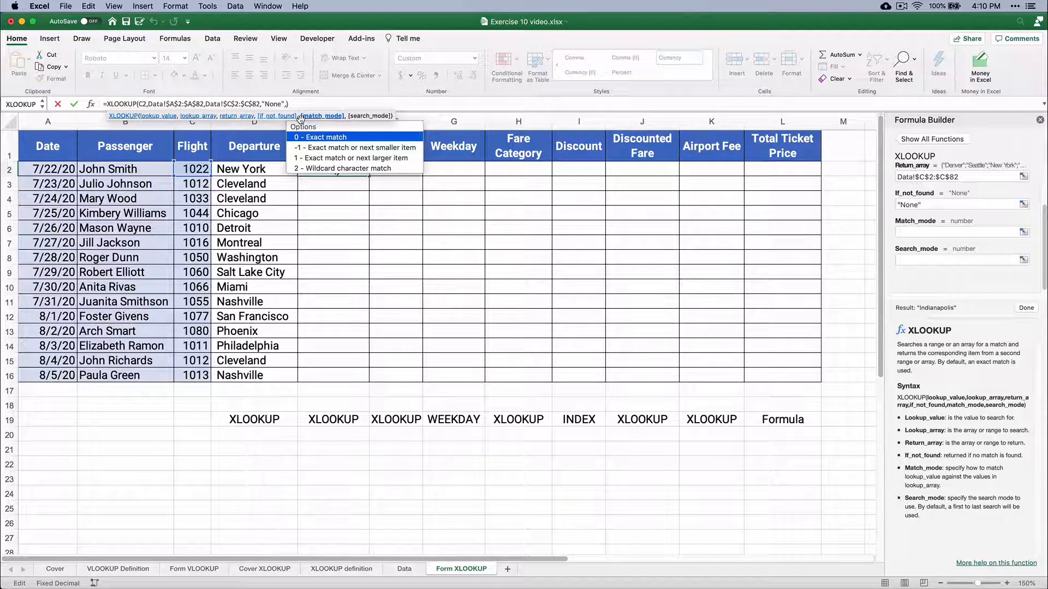
text(0,)
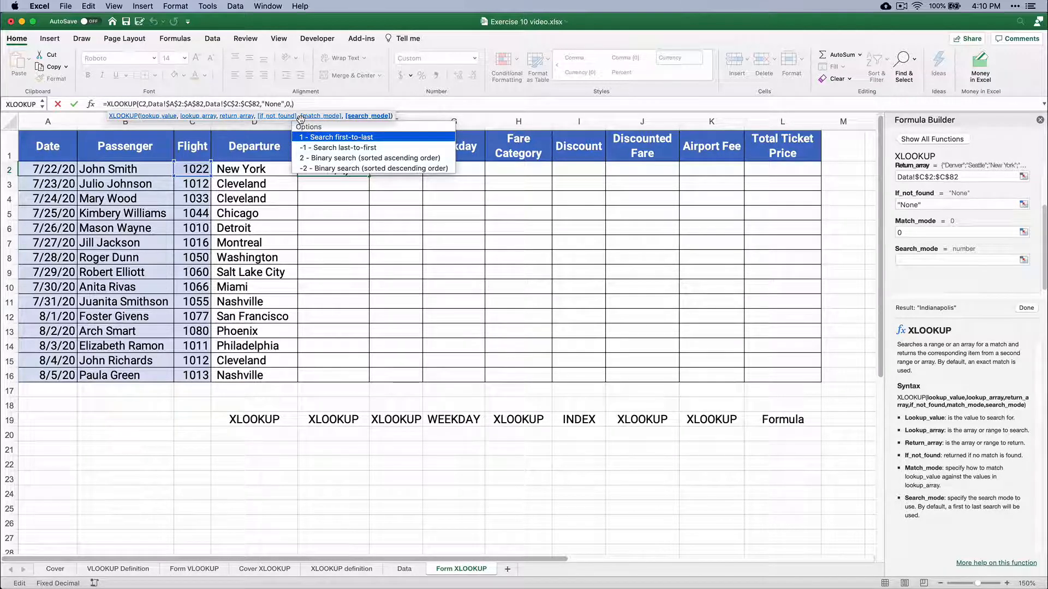
text(1)
key(Return)
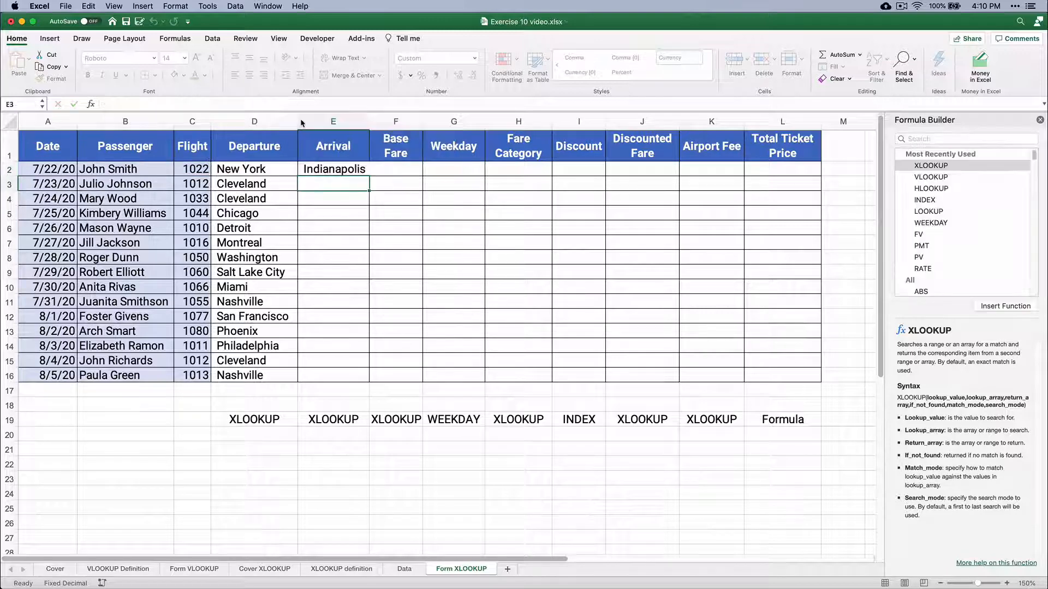
Fill the Arrival formula from E2 down to E16 and widen column E to fit the longest city names
click(346, 171)
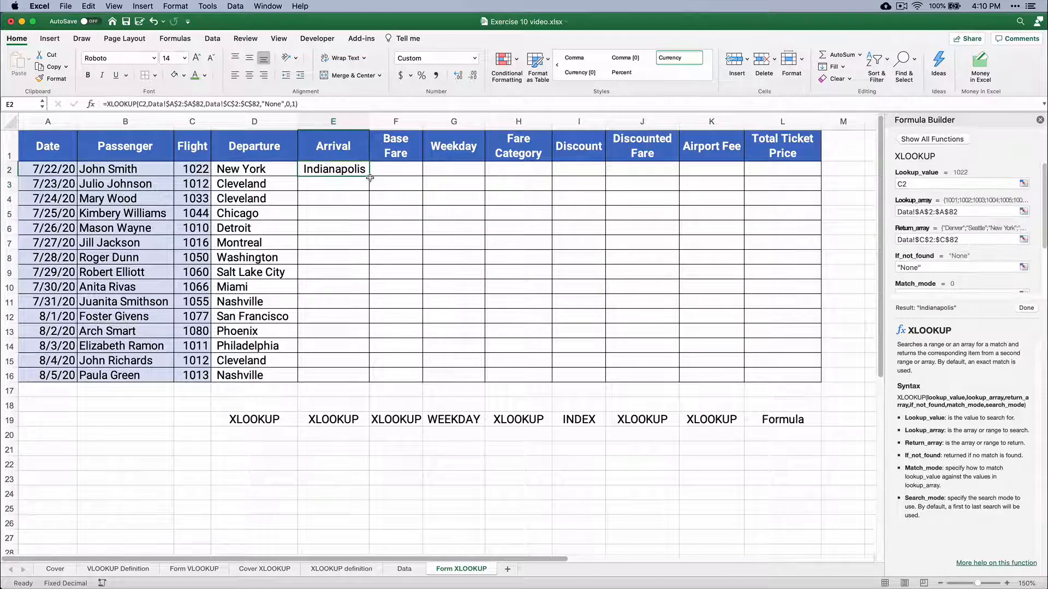
double_click(369, 177)
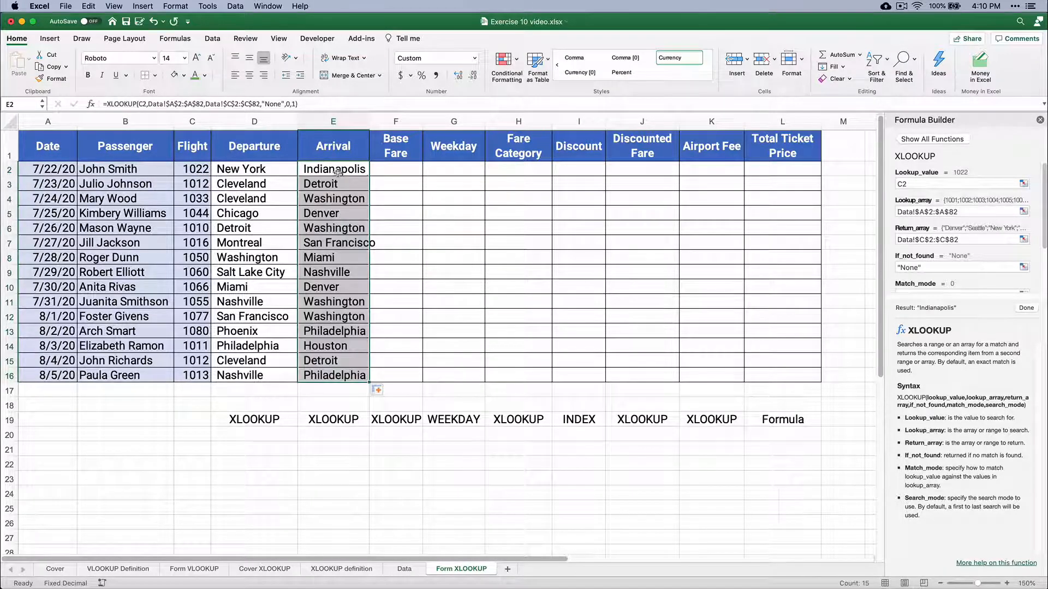
drag(367, 122, 385, 122)
click(244, 172)
key(shift+Right)
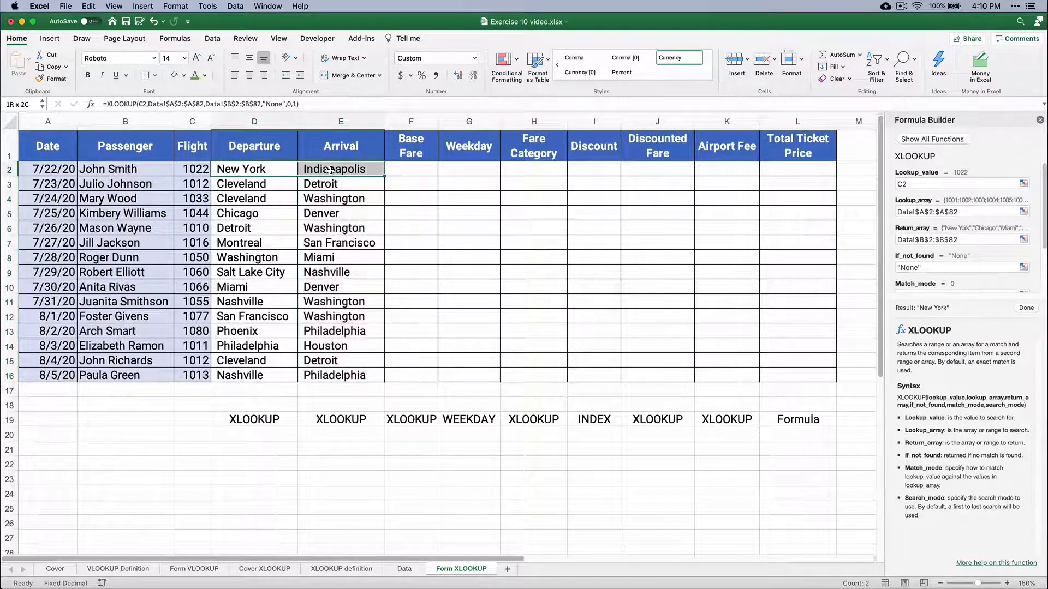
Start an XLOOKUP function in Base Fare cell F2 with flight number cell C2 as the lookup value
click(407, 173)
double_click(940, 165)
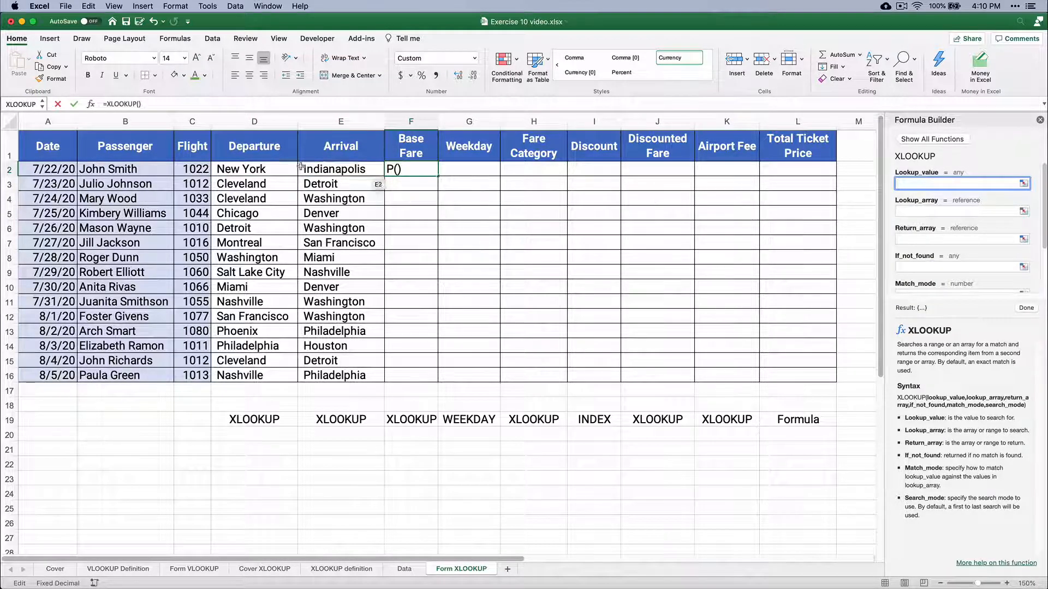
click(200, 169)
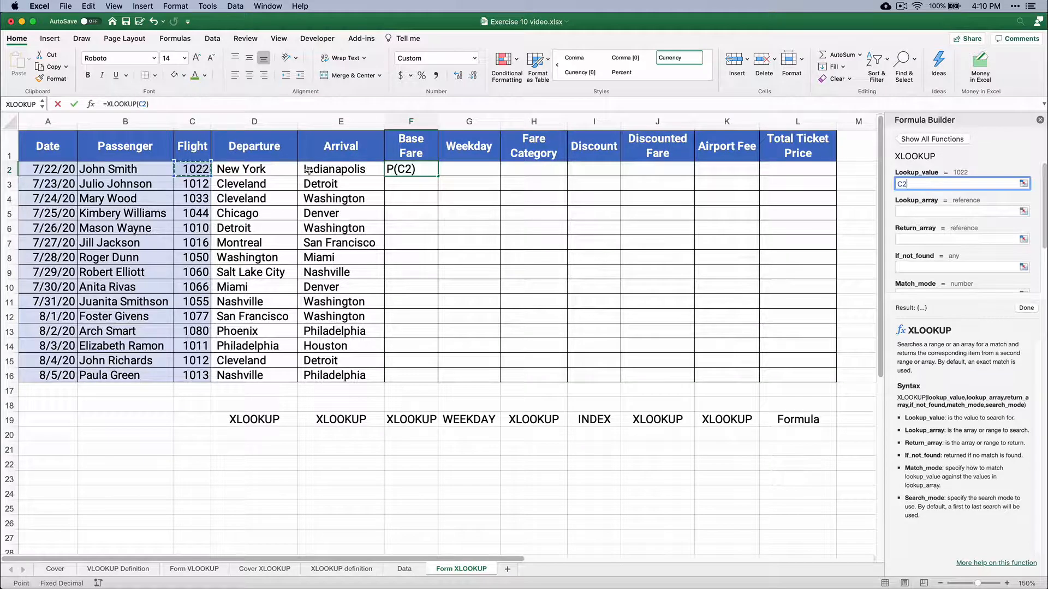
Set the Base Fare XLOOKUP's lookup array to the flight numbers on the Data sheet as the absolute range $A$2:$A$82
click(905, 212)
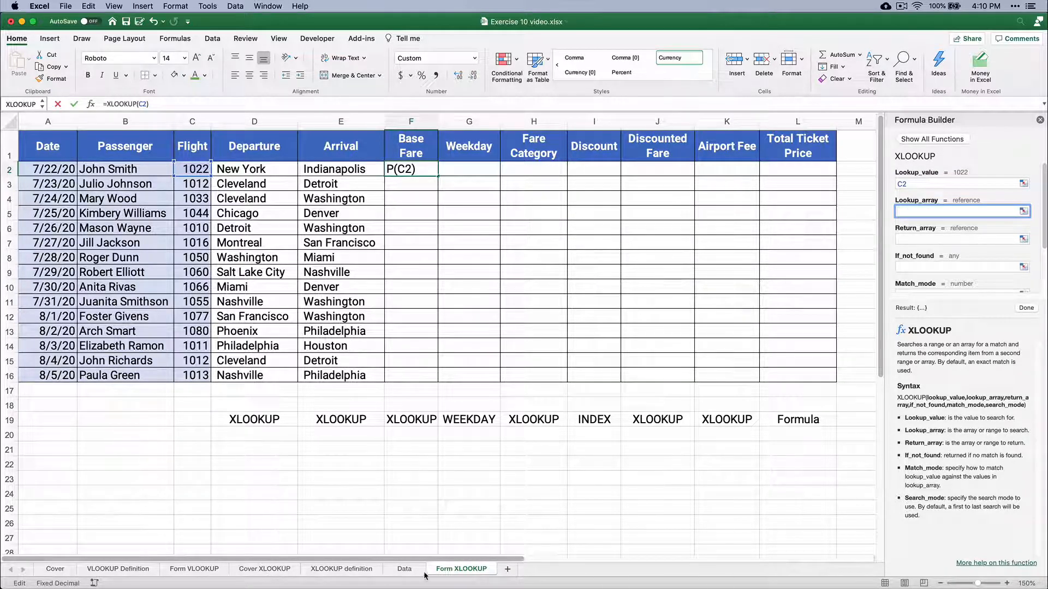
click(407, 570)
scroll(218, 328, up, 5)
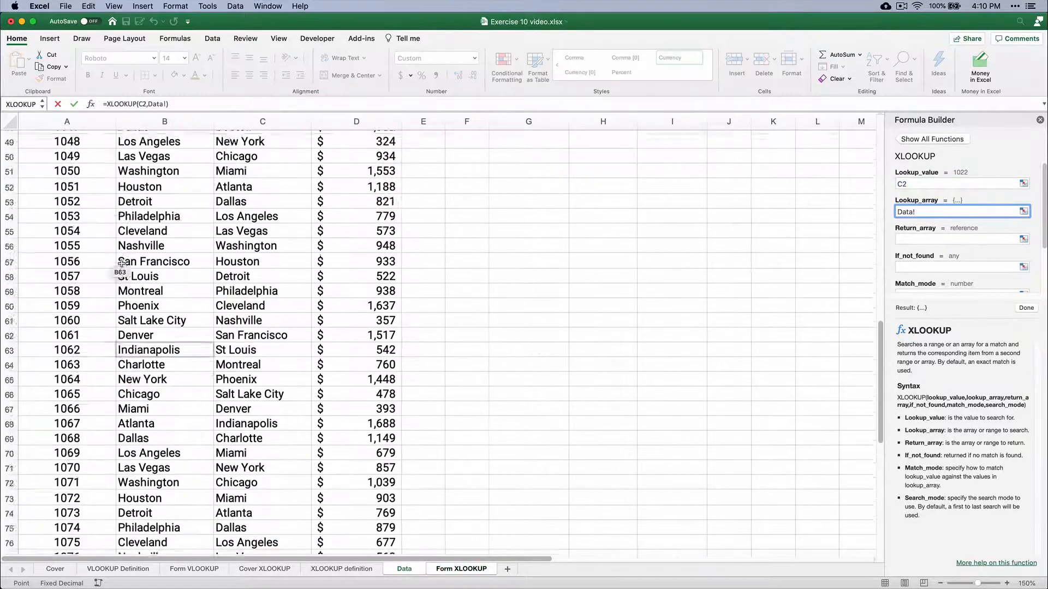
click(103, 256)
key(super+Up)
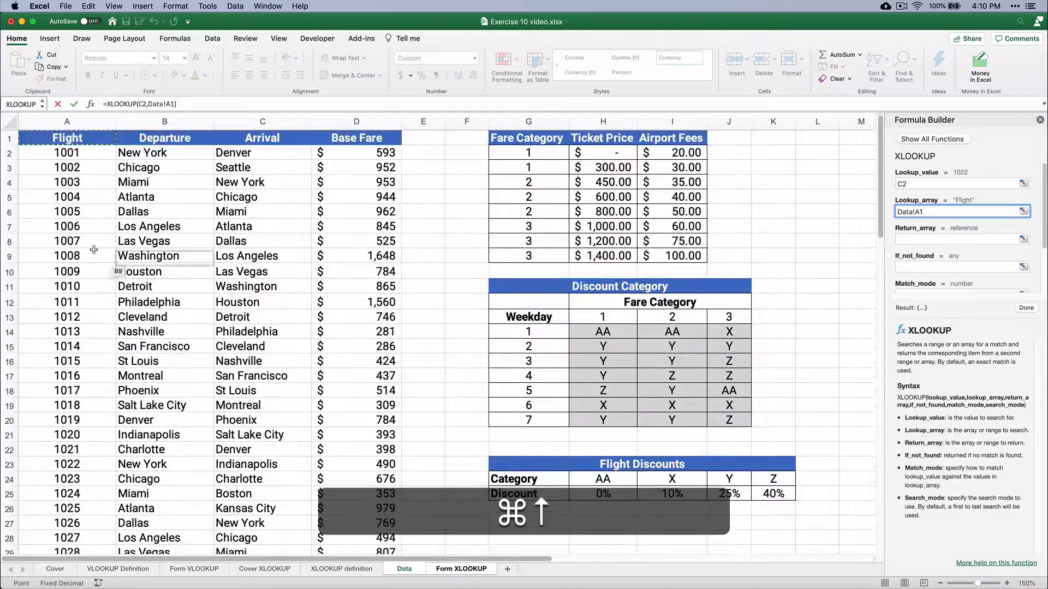
click(64, 157)
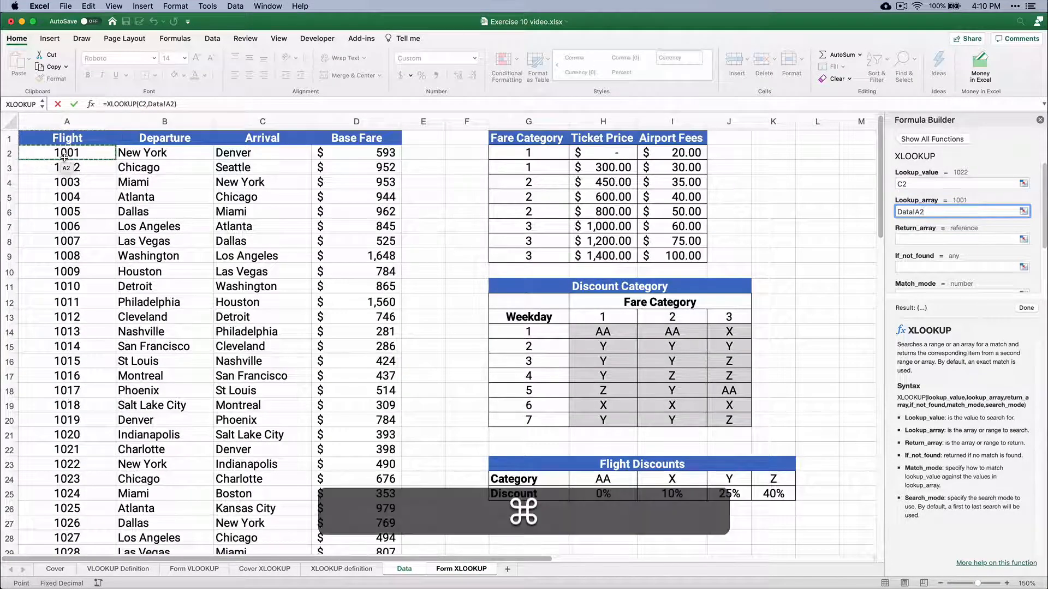
key(shift+super+Down)
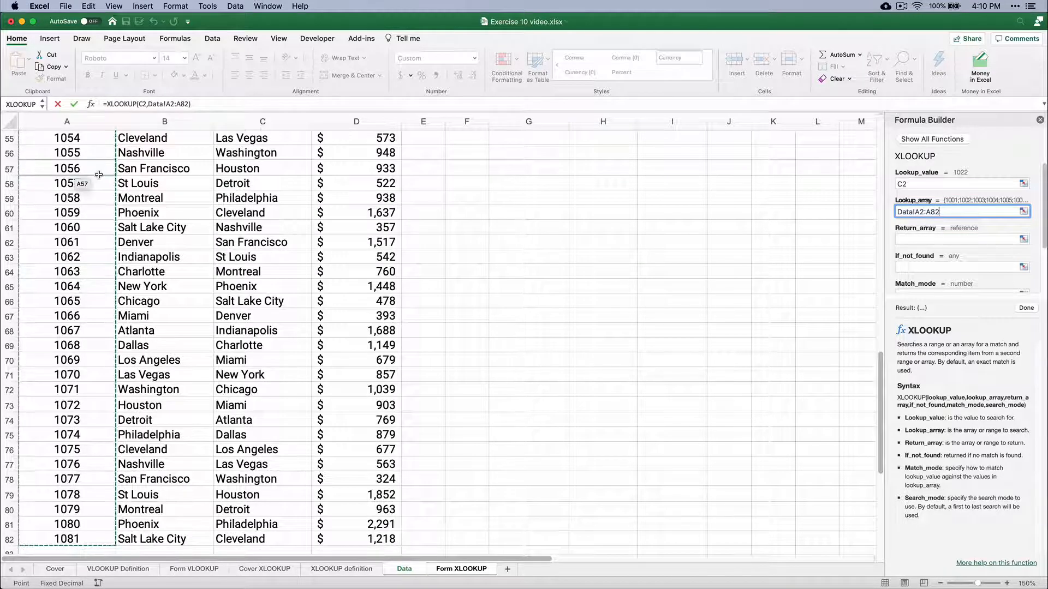
key(super+t)
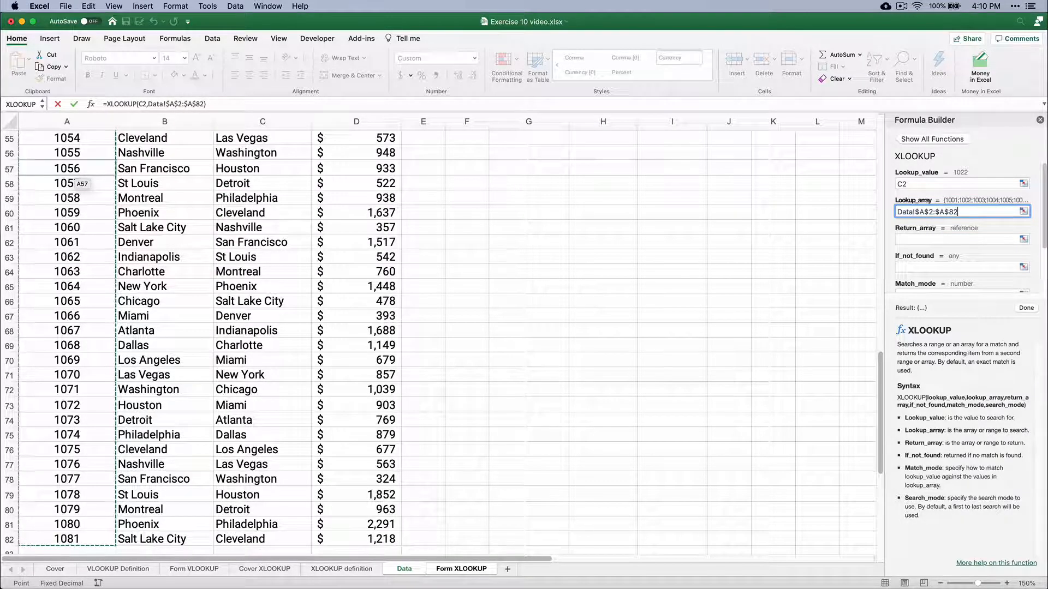
Set the Base Fare XLOOKUP's return array to the base fares on the Data sheet as the absolute range $D$2:$D$82
click(923, 238)
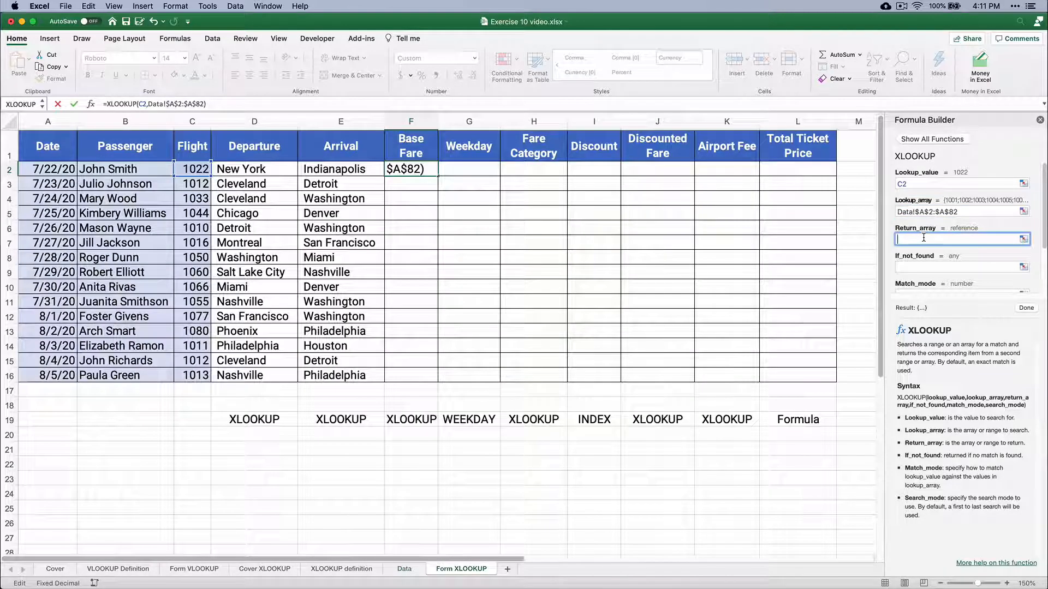
click(404, 568)
click(246, 372)
key(super+Up)
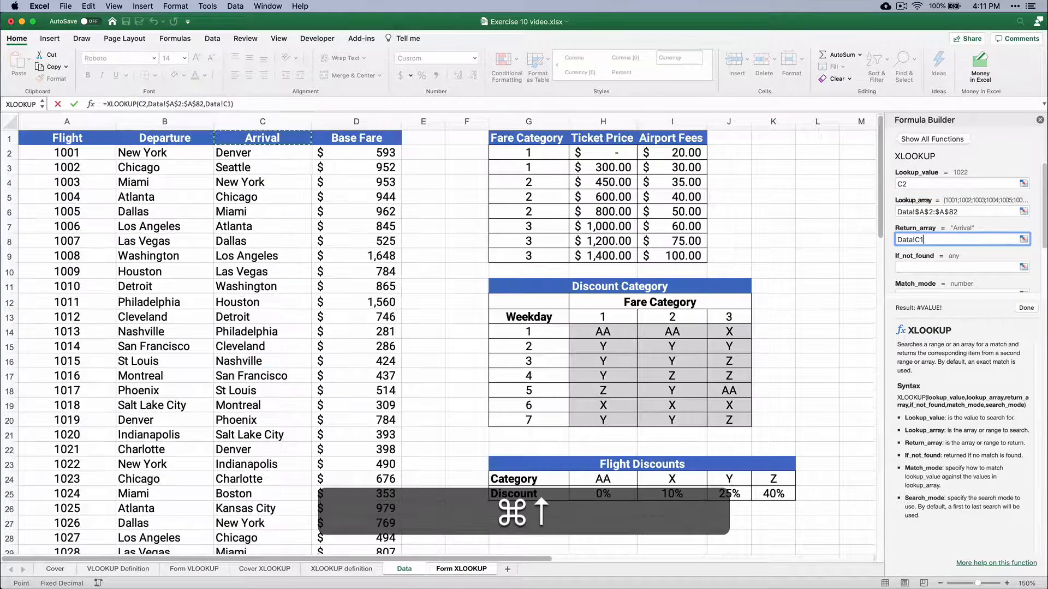
click(355, 158)
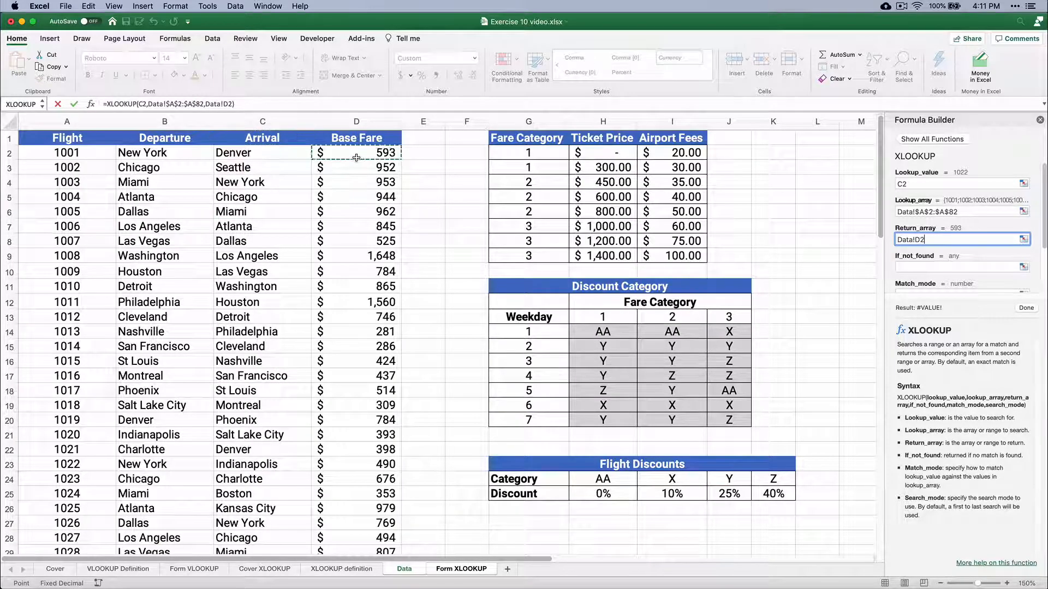
key(shift+super+Down)
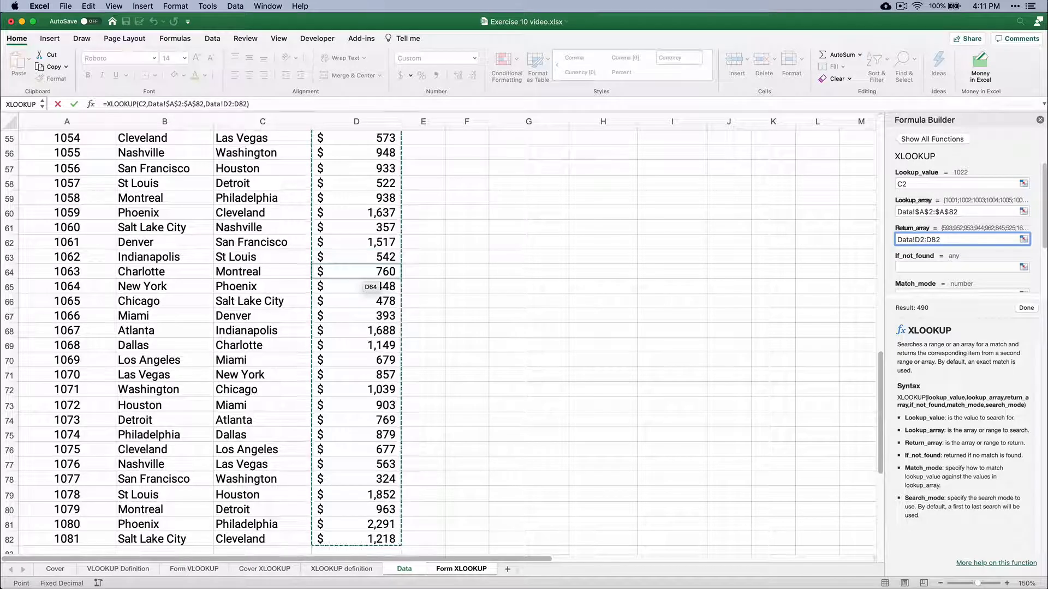
key(super+t)
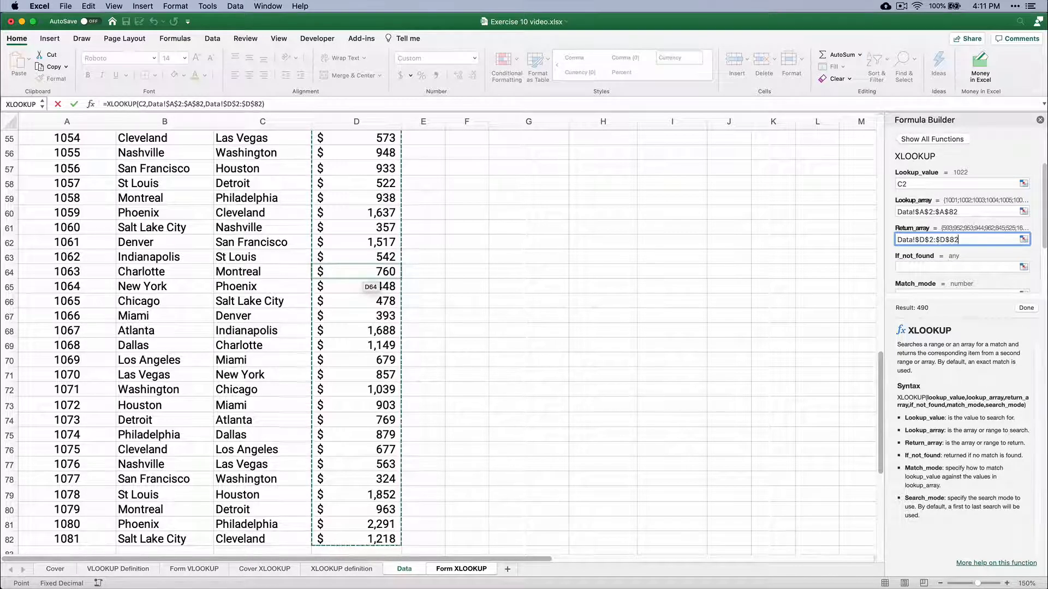
Set the Base Fare XLOOKUP's if-not-found value to None
click(908, 266)
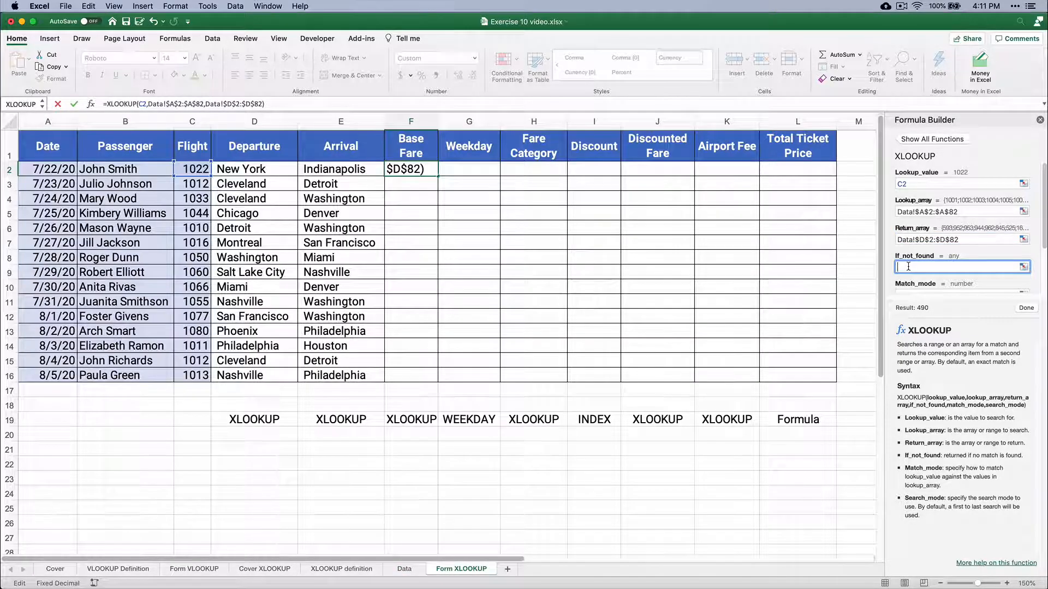
text(None)
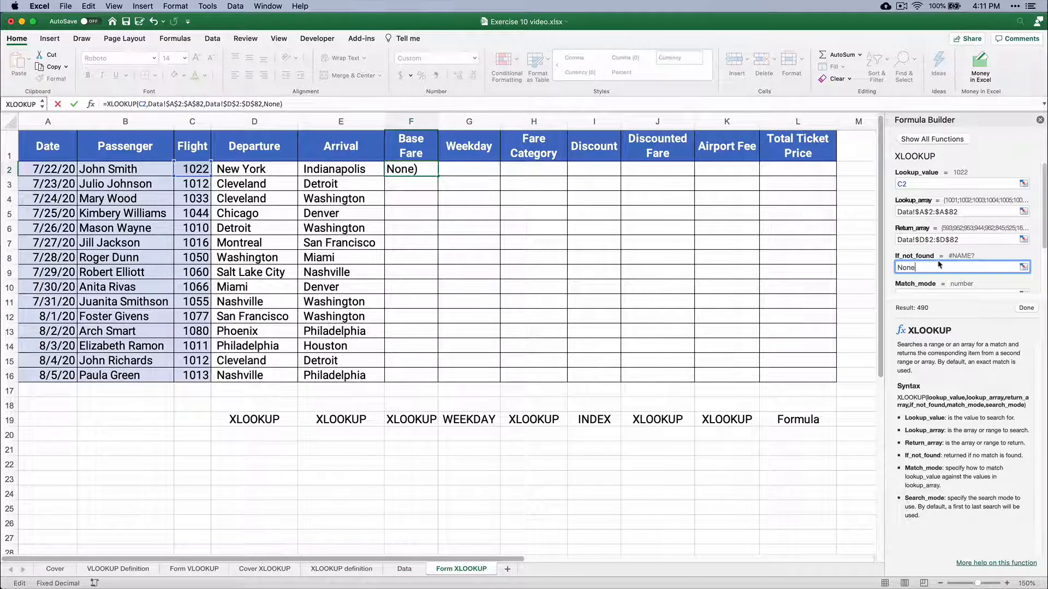
scroll(939, 265, down, 2)
click(909, 265)
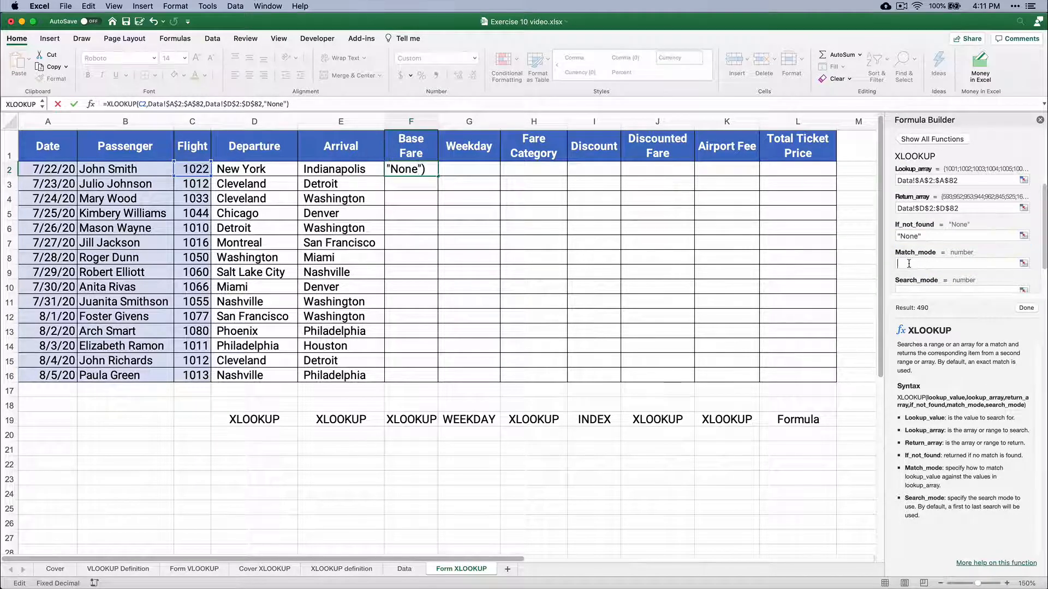
Set the Base Fare XLOOKUP's match mode to 0 (exact match) and search mode to 1 (first-to-last), and enter the formula
click(288, 105)
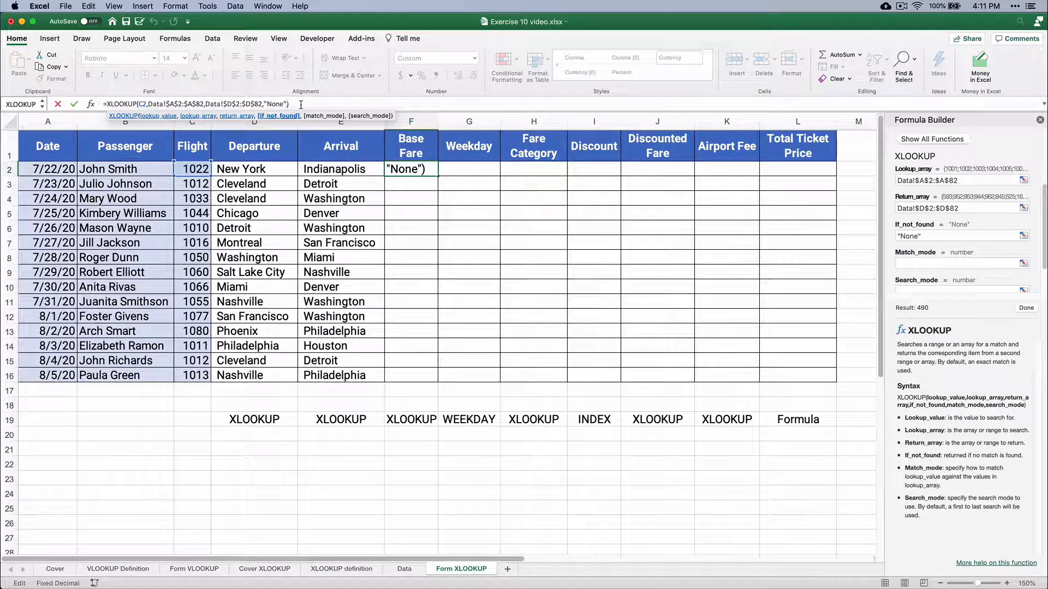
text(,0)
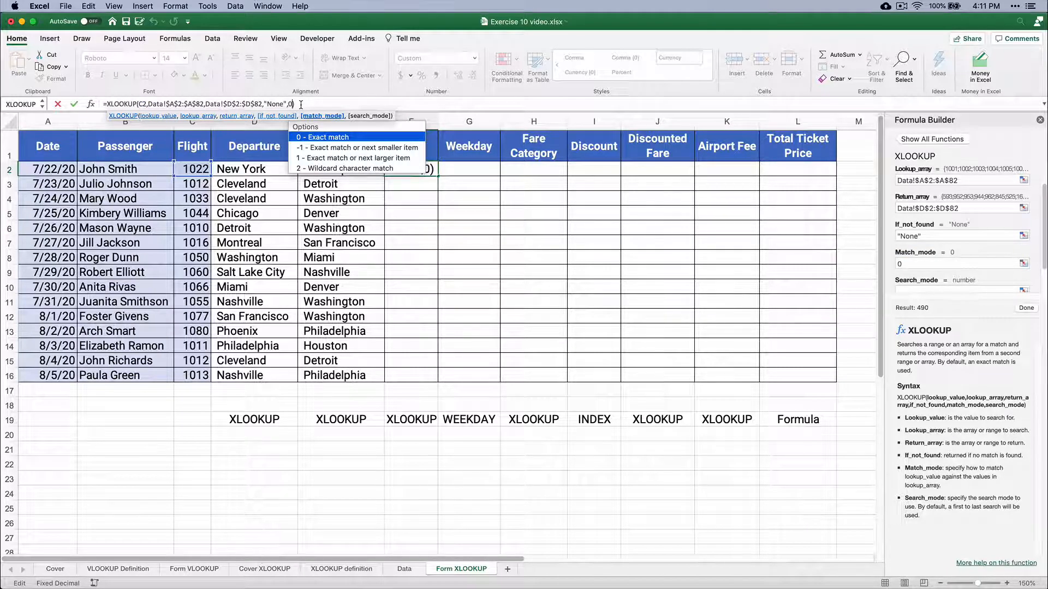
text(,)
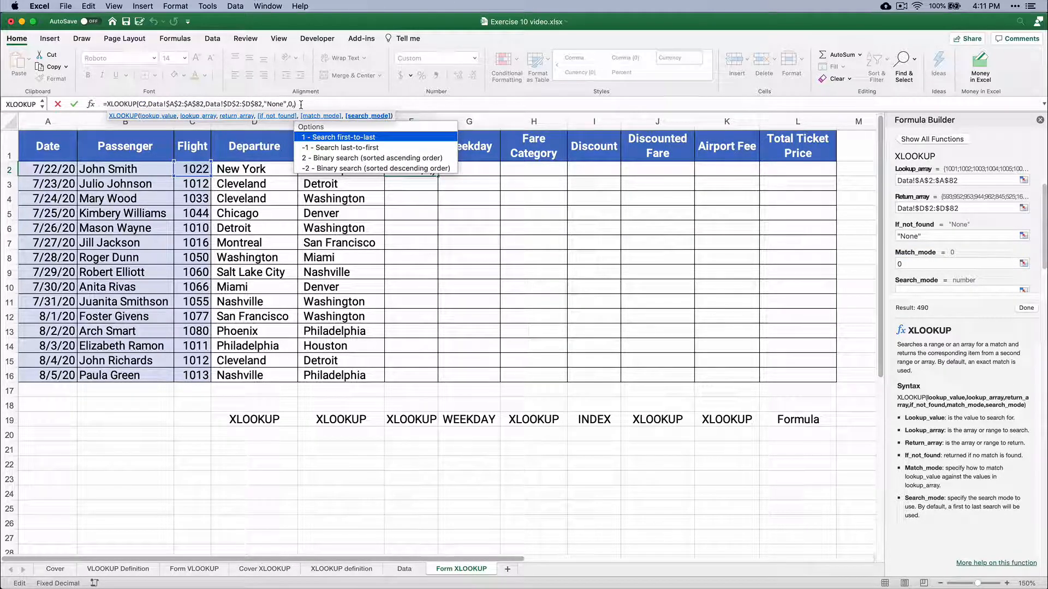
text(1)
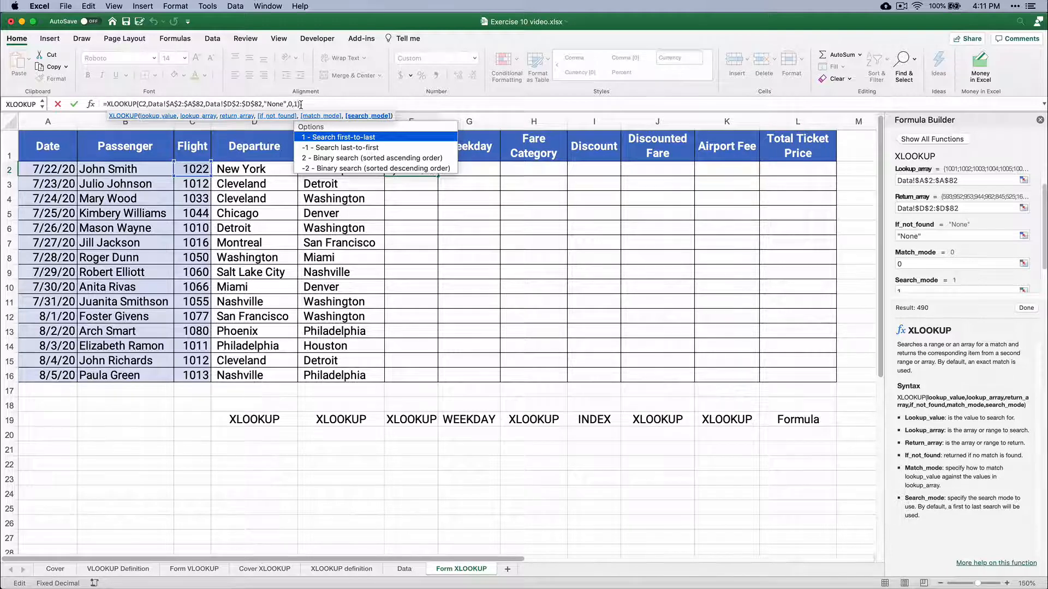
text())
key(Return)
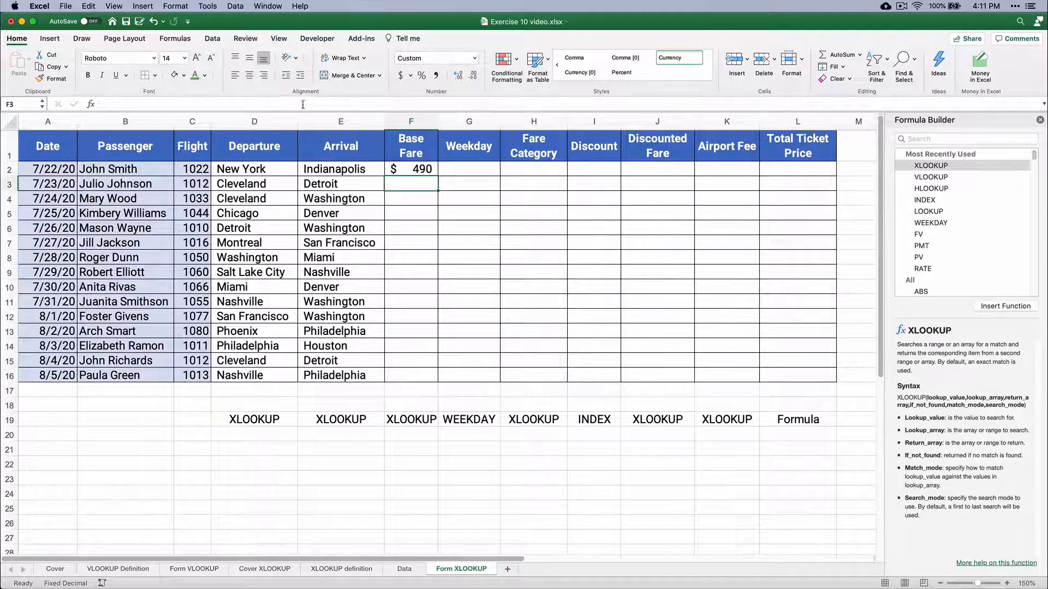
Fill the Base Fare formula from F2 down to F16
click(433, 173)
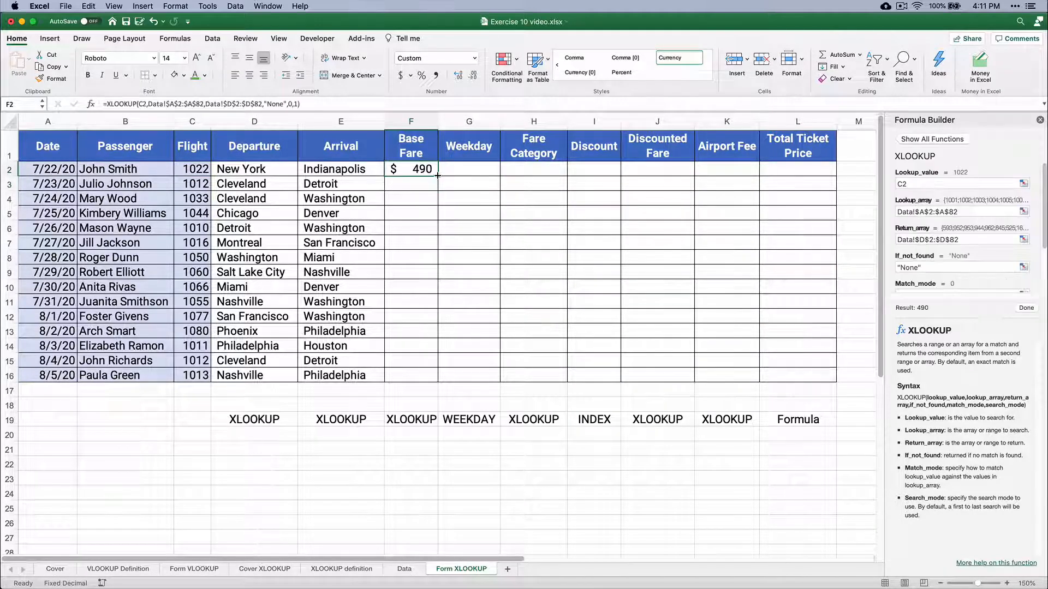
double_click(437, 176)
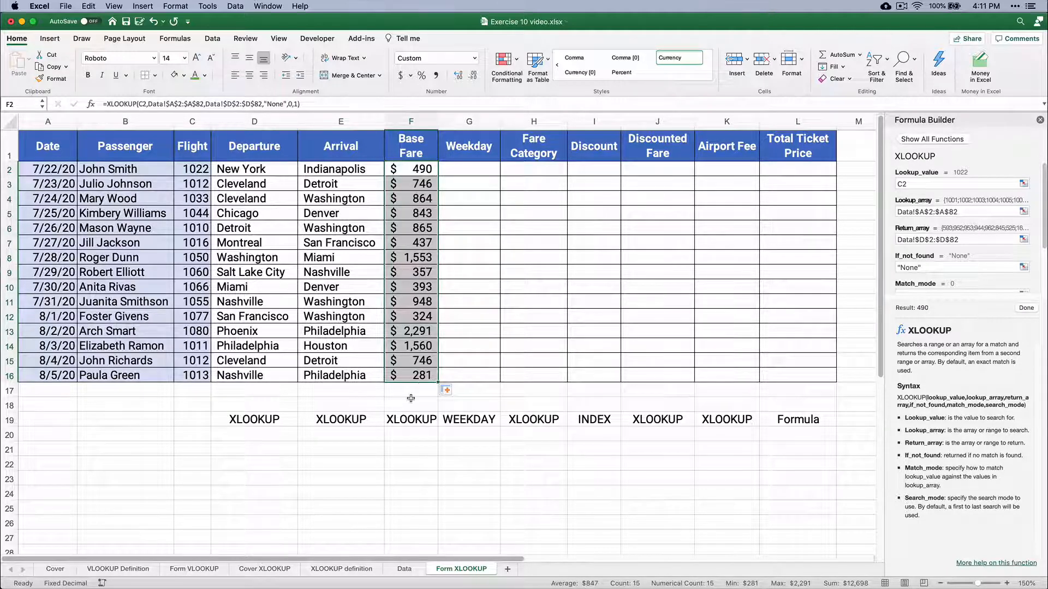
click(406, 451)
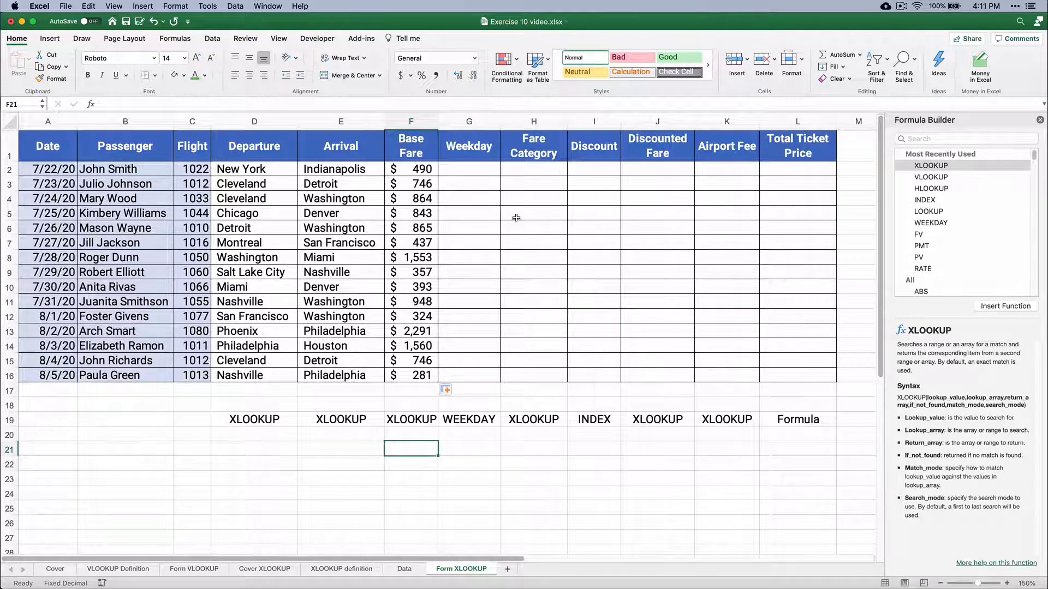
Examine the fare category, discount category and flight discount tables on the Data sheet
click(405, 569)
scroll(573, 332, up, 15)
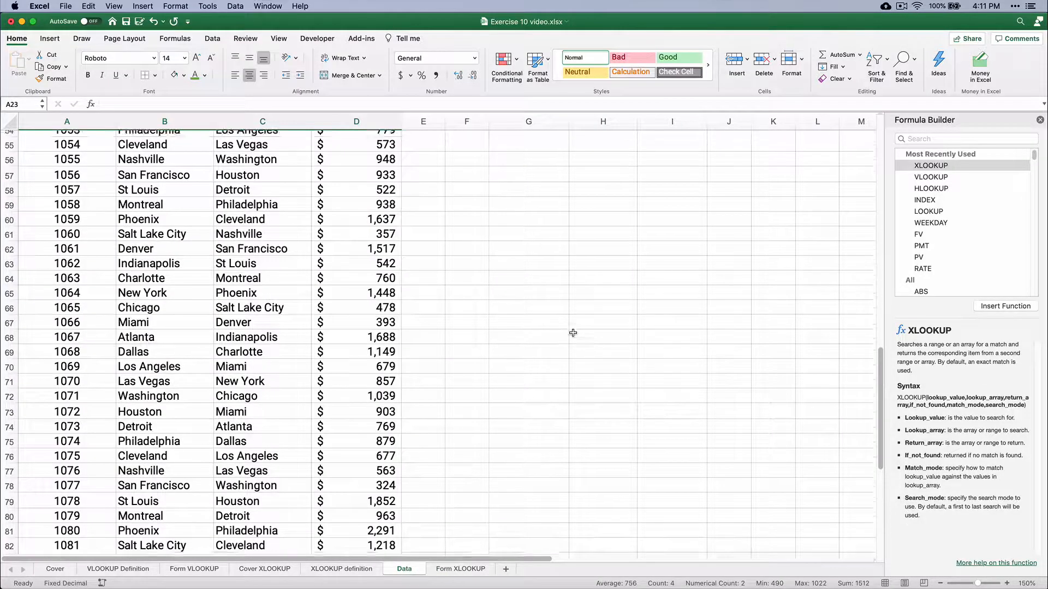
scroll(573, 332, up, 3)
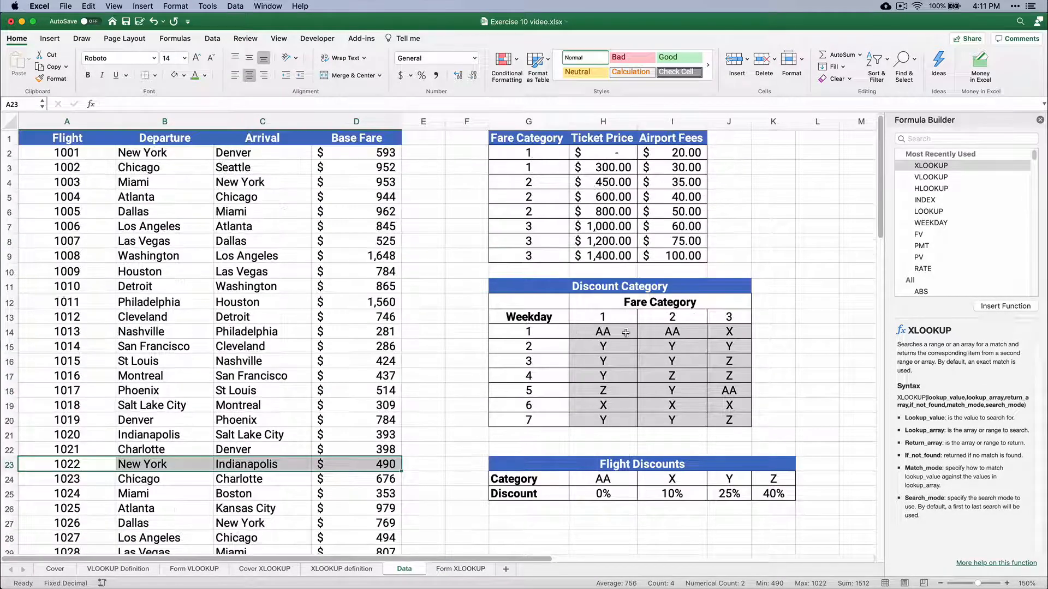
Review the discount codes in H14:J20 of the Data sheet's Discount Category table and return to the Form XLOOKUP sheet
drag(625, 332, 722, 416)
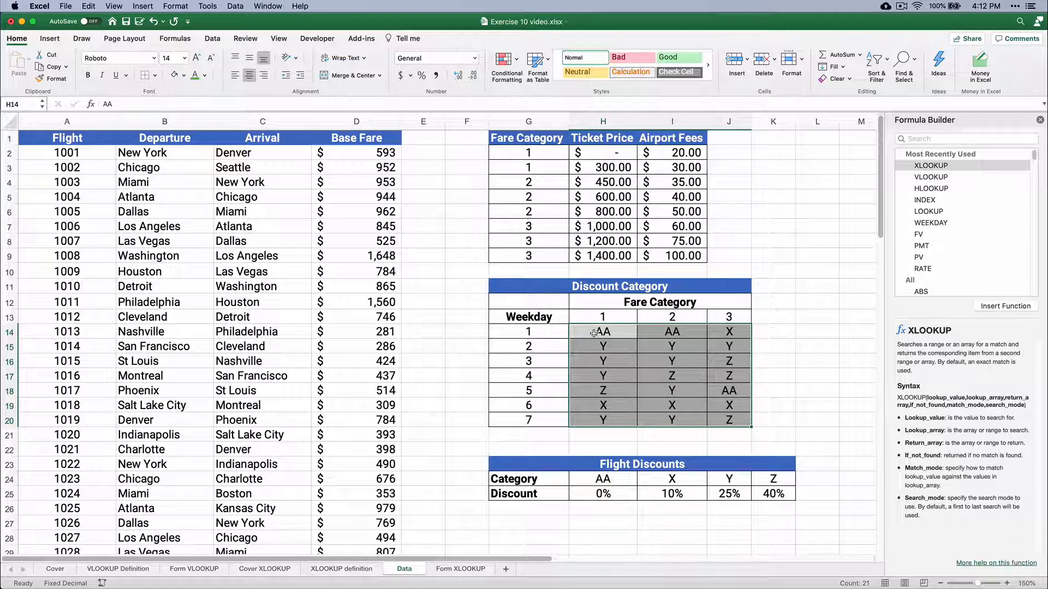
drag(594, 333, 718, 417)
click(446, 570)
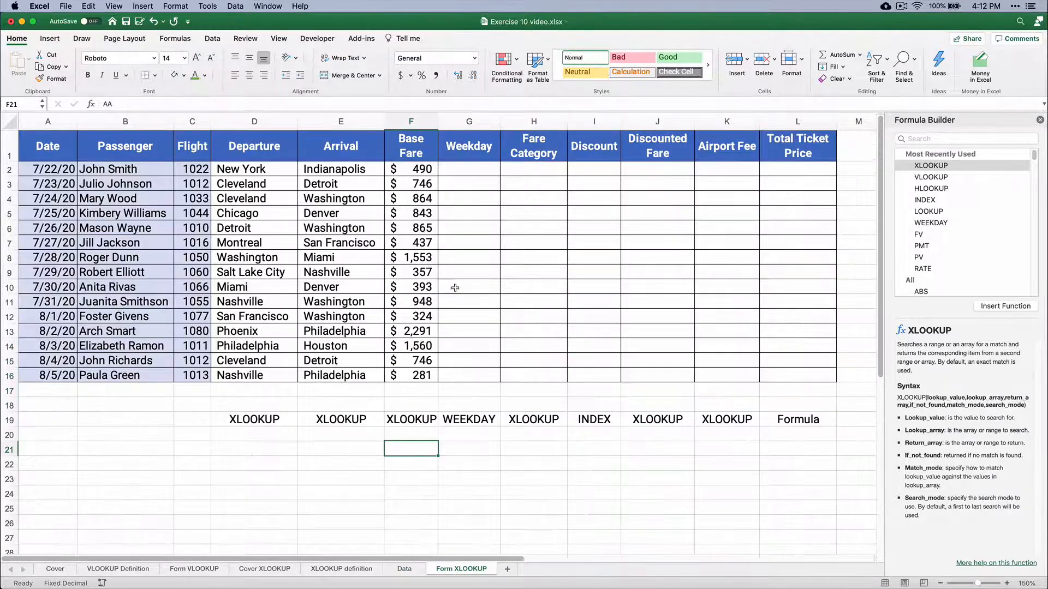
Enter a WEEKDAY formula in G2 for the date in A2, using return type 1 (Sunday = 1 through Saturday = 7)
click(467, 168)
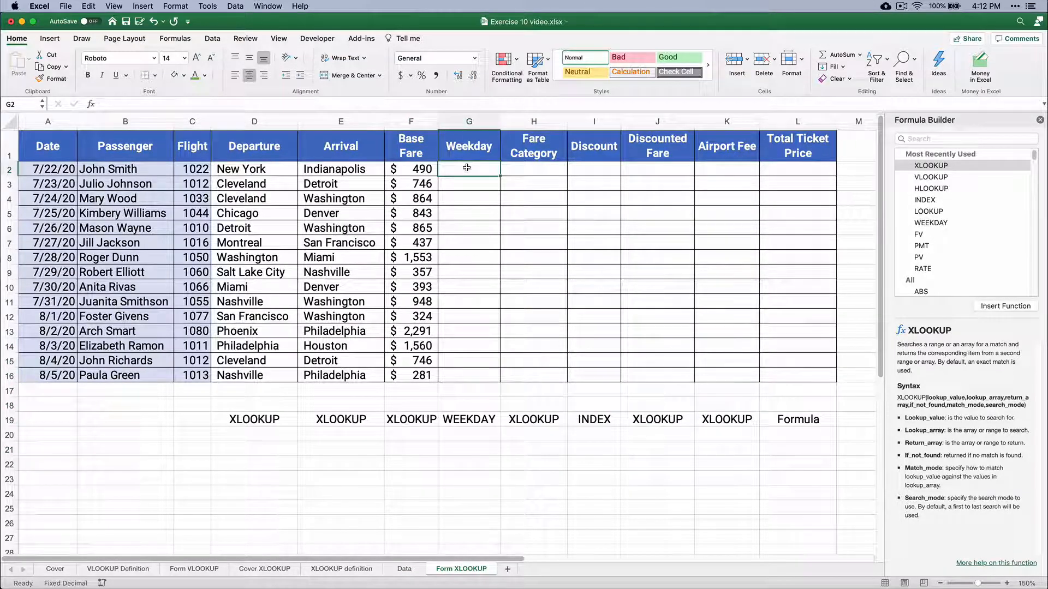
text(=)
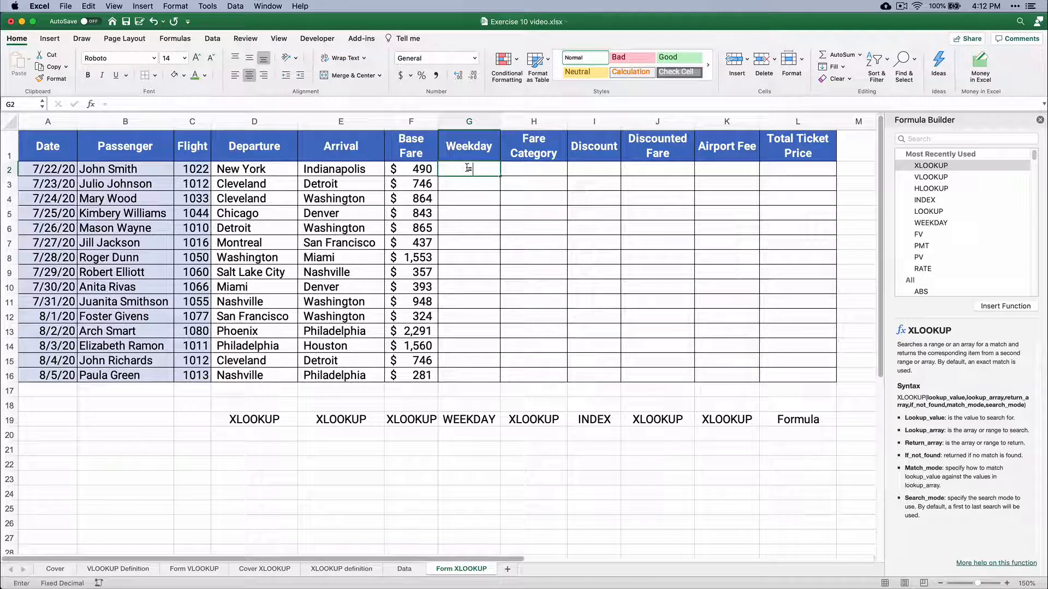
text(week)
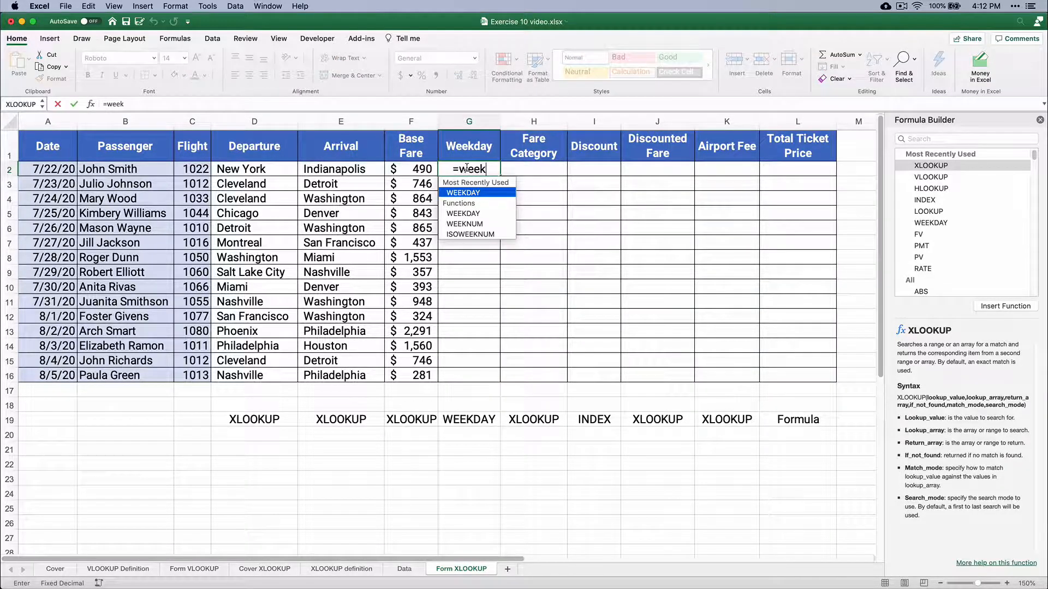
key(Tab)
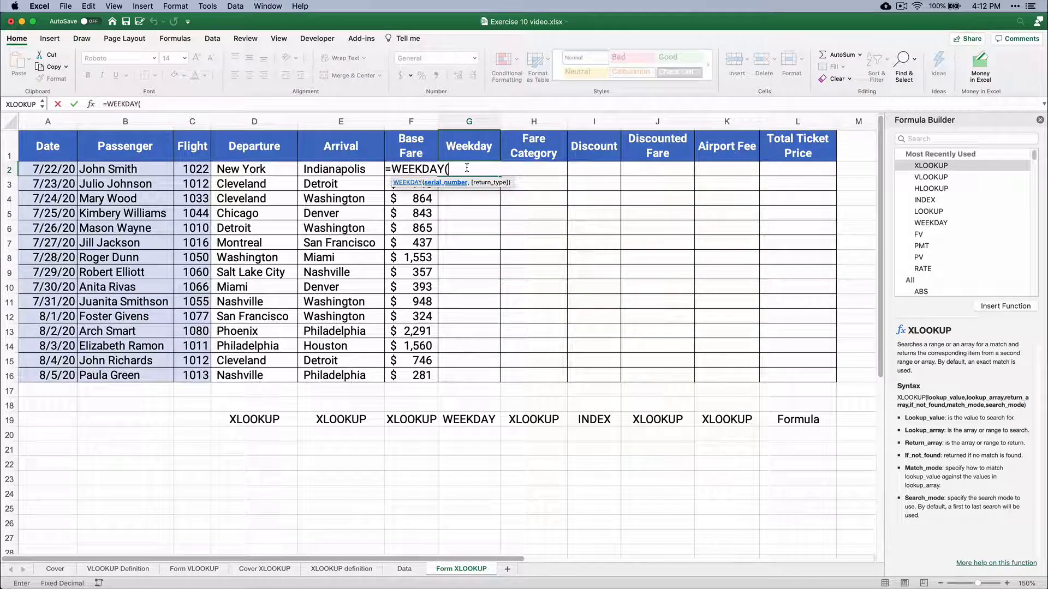
click(64, 170)
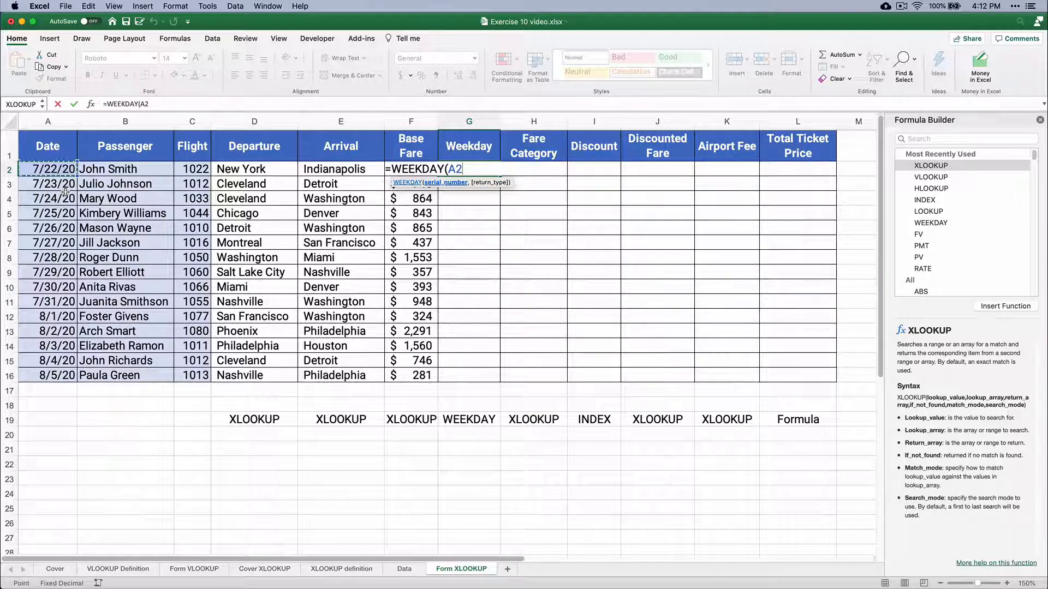
text(,)
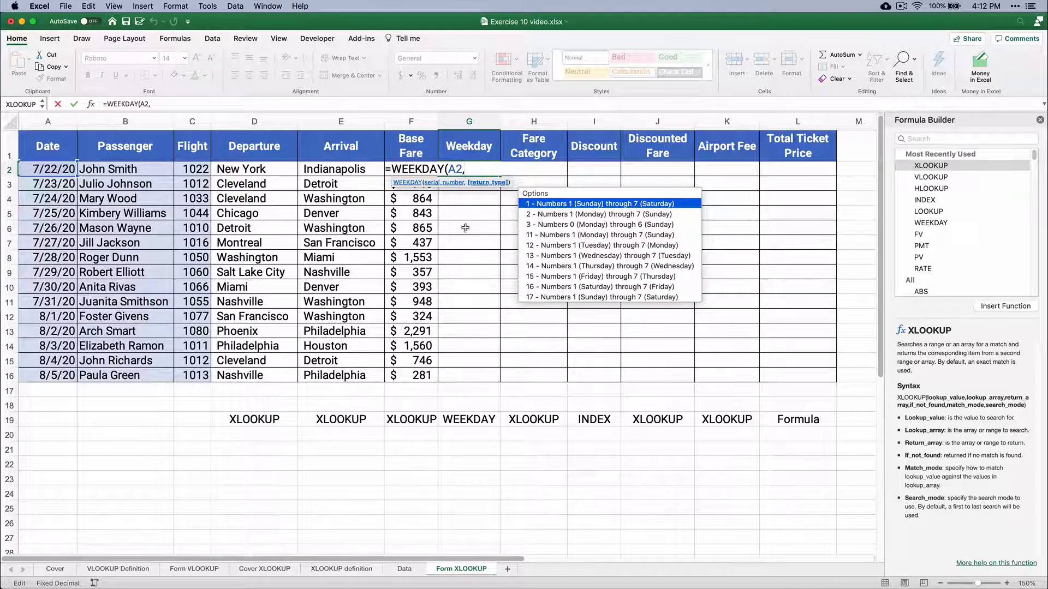
double_click(547, 206)
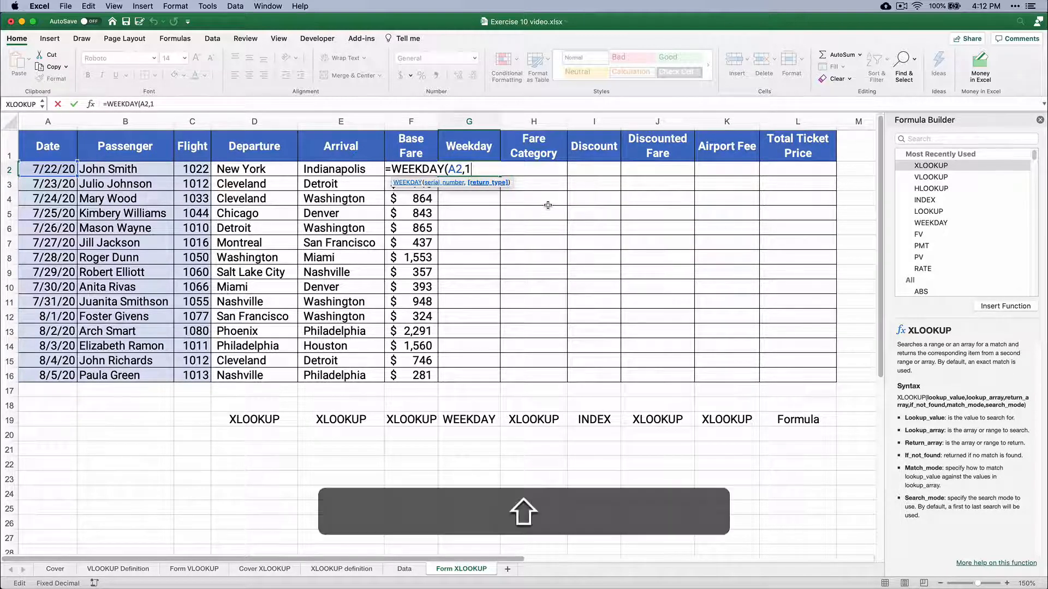
text())
key(Return)
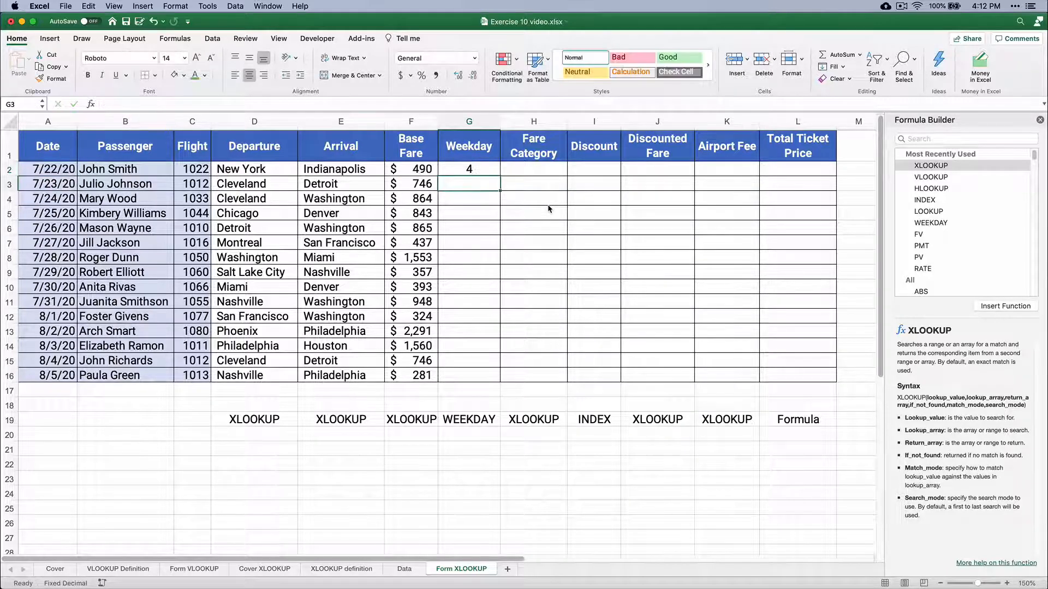
Fill the Weekday formula from G2 down to G16 and check the consecutive day numbers in G6:G12
click(460, 169)
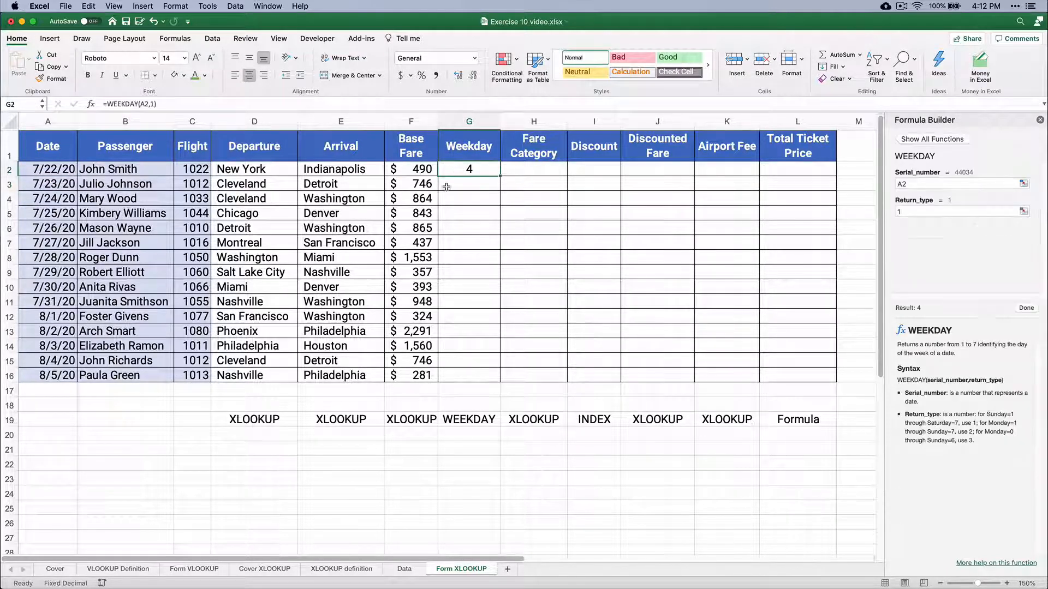
double_click(500, 175)
drag(470, 225, 469, 317)
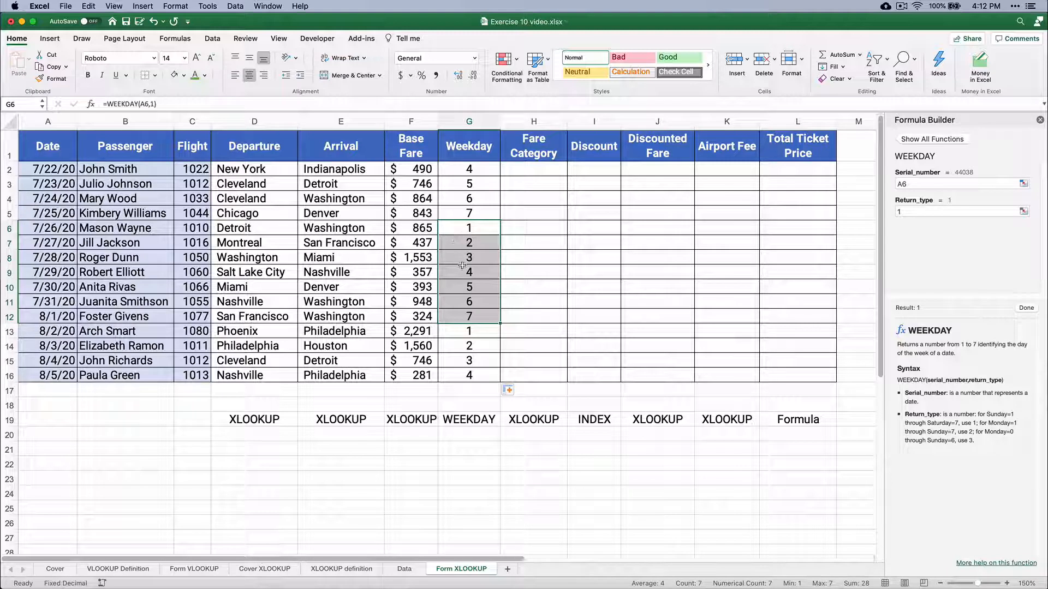
Examine the Ticket Price and Fare Category columns on the Data sheet and the function noted for Fare Category on the form
click(531, 171)
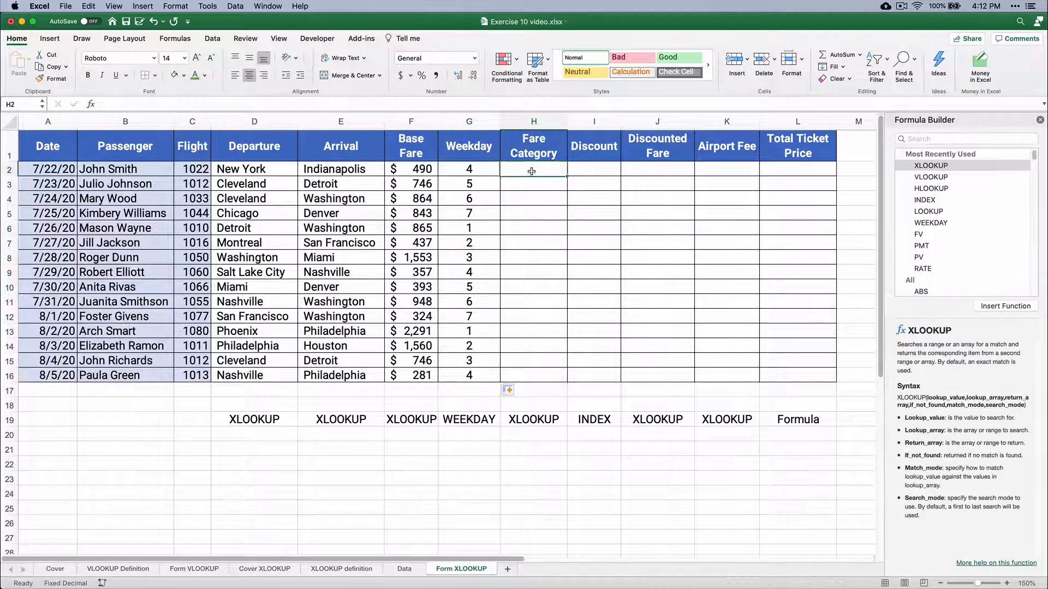
click(405, 571)
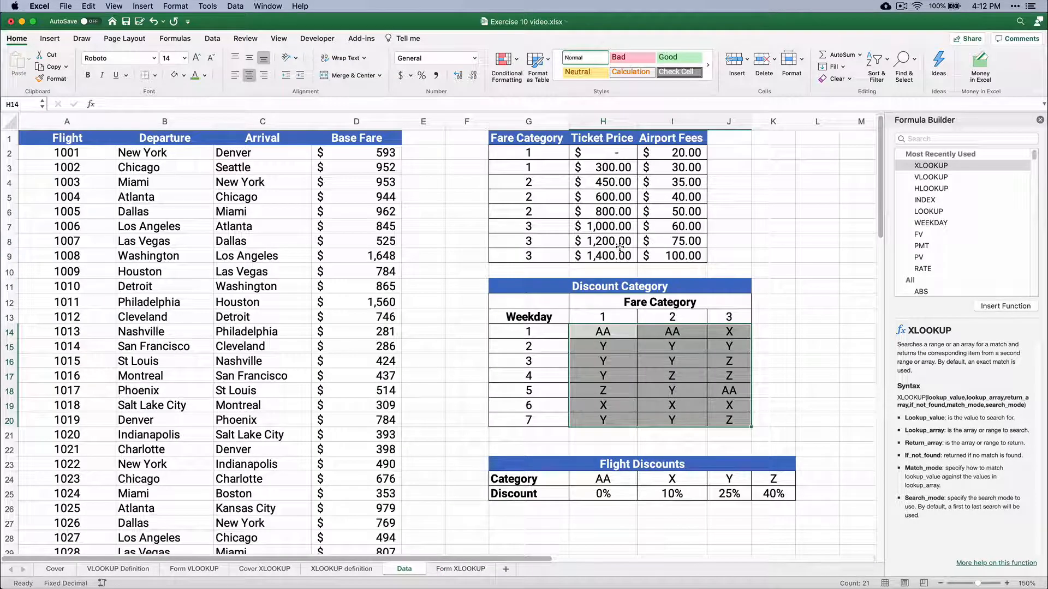
drag(603, 153, 613, 250)
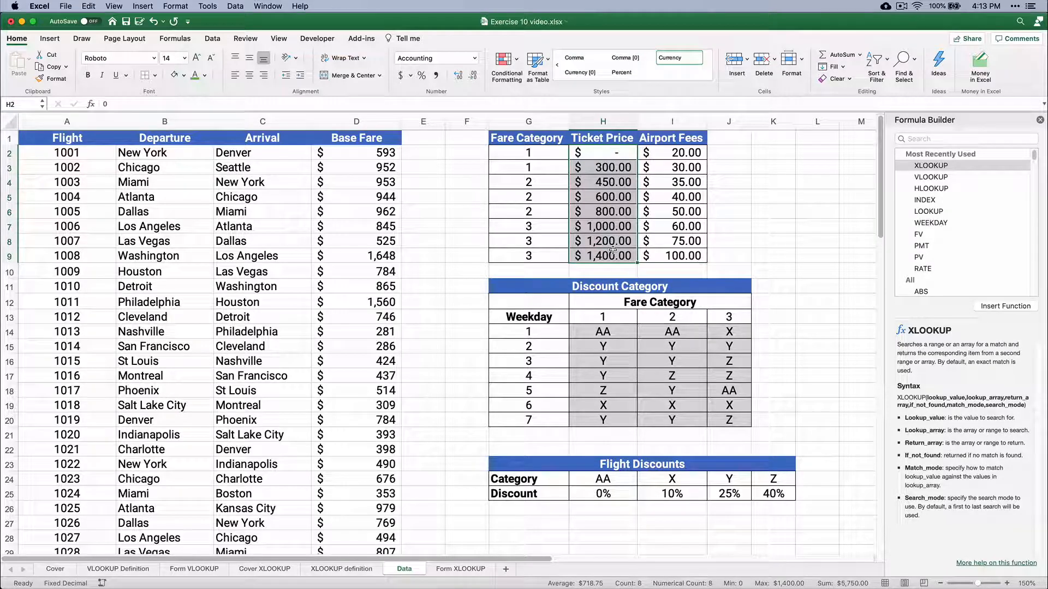
click(543, 154)
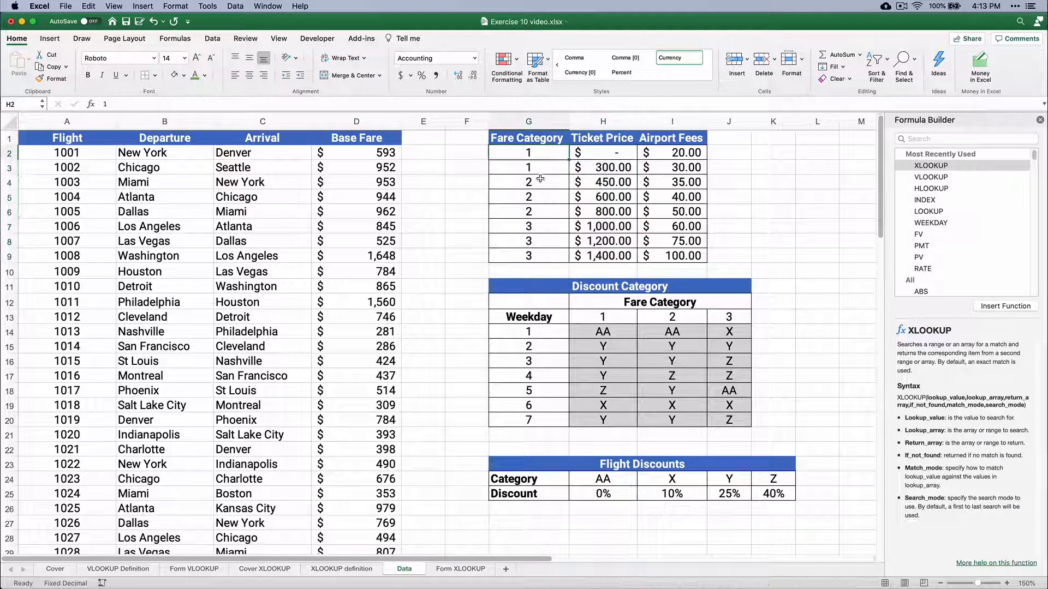
drag(540, 178, 544, 252)
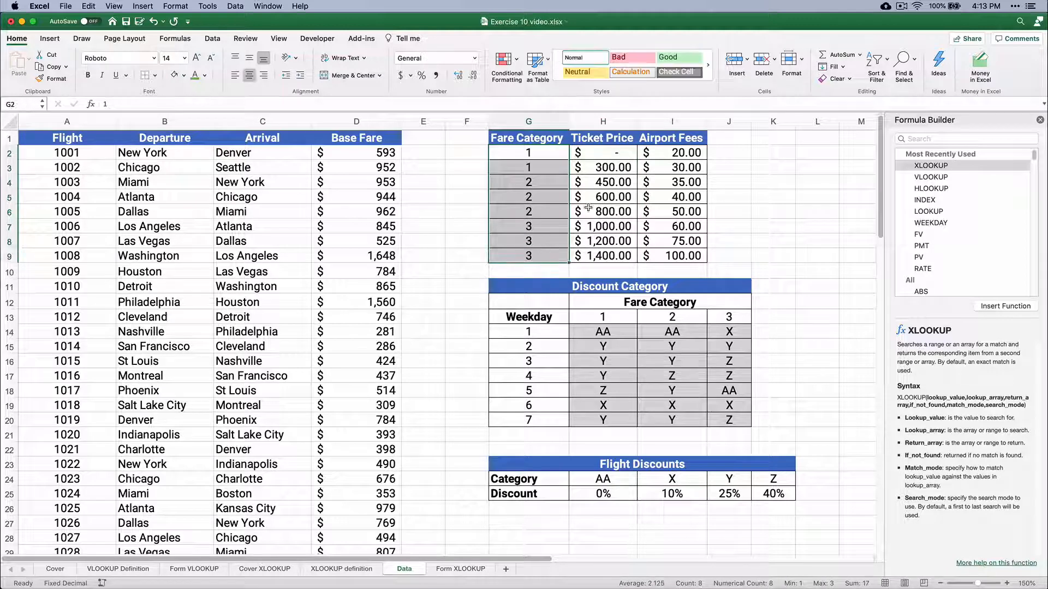
drag(603, 154, 619, 248)
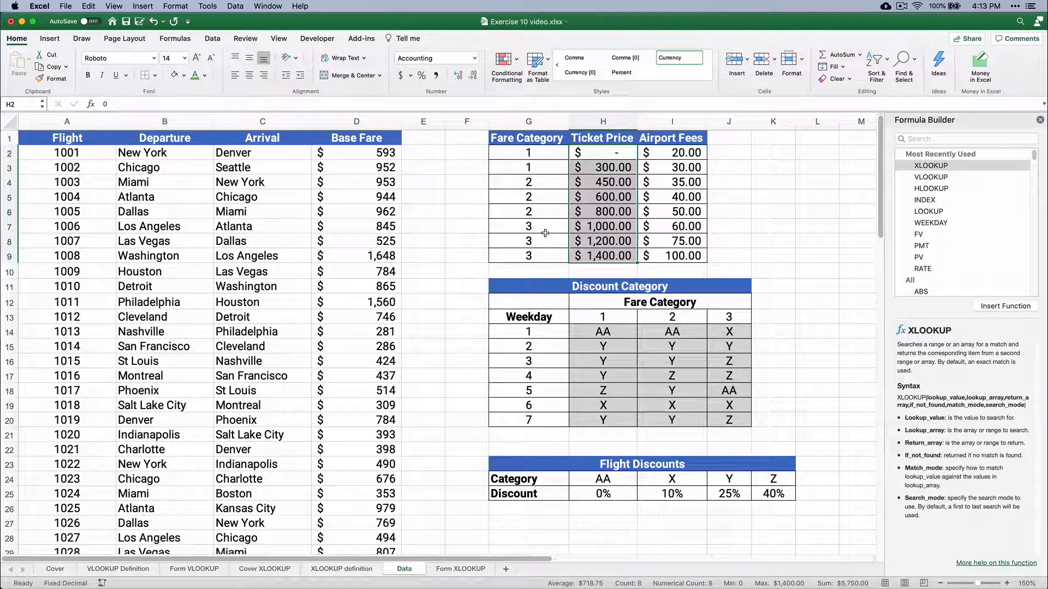
click(461, 569)
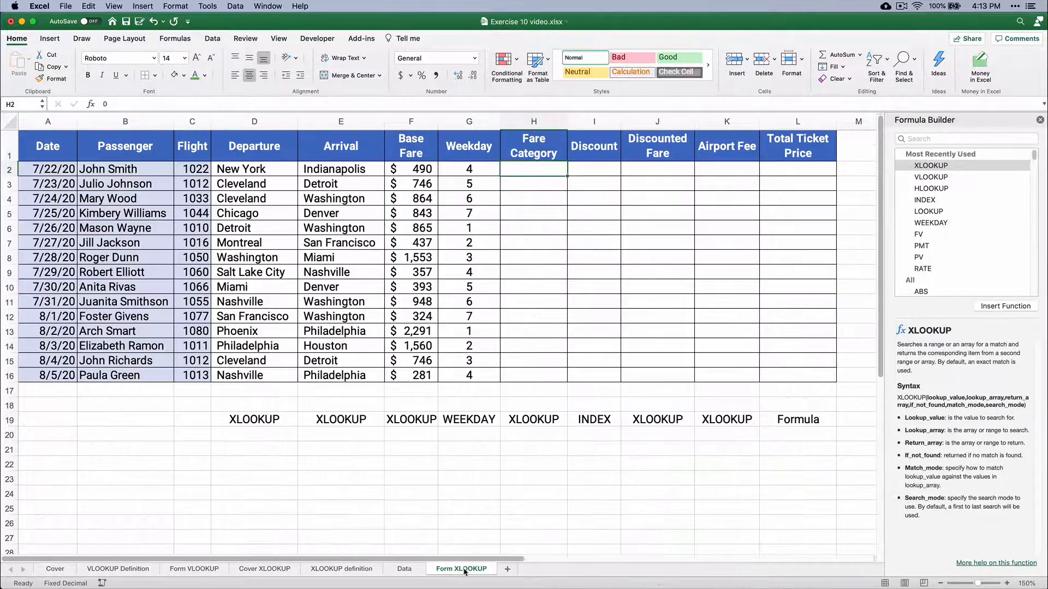
click(532, 423)
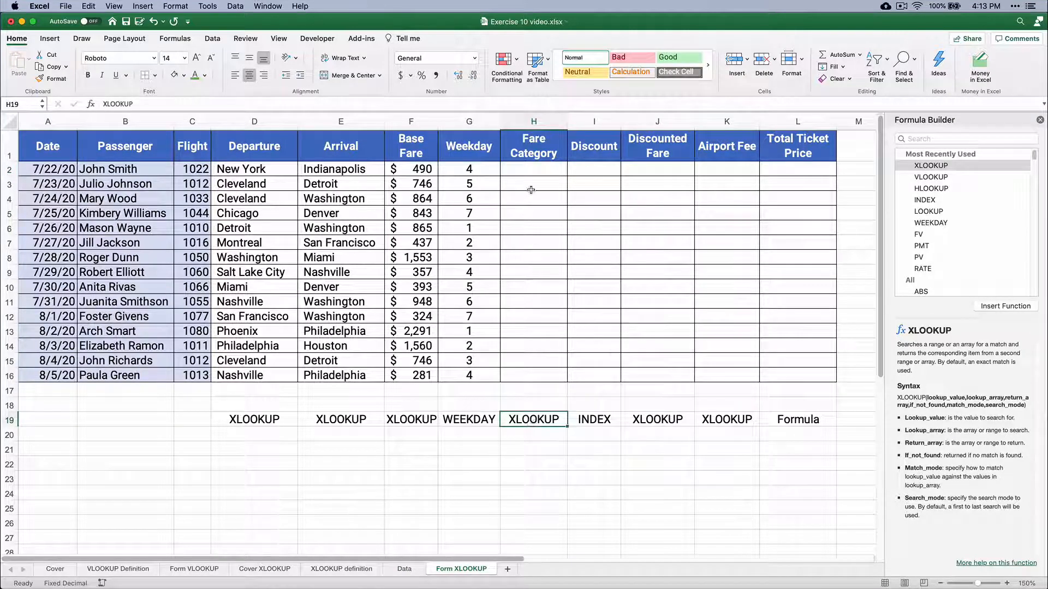
Start an XLOOKUP in H2 with F2 as the lookup value and Data!$H$2:$H$9 as the absolute lookup array
click(534, 168)
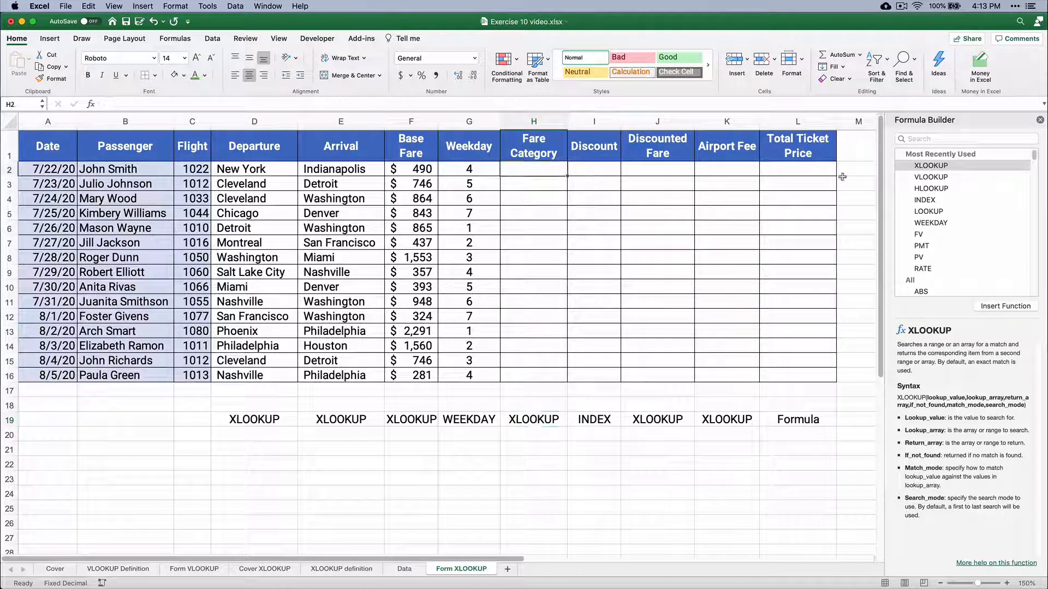
double_click(932, 167)
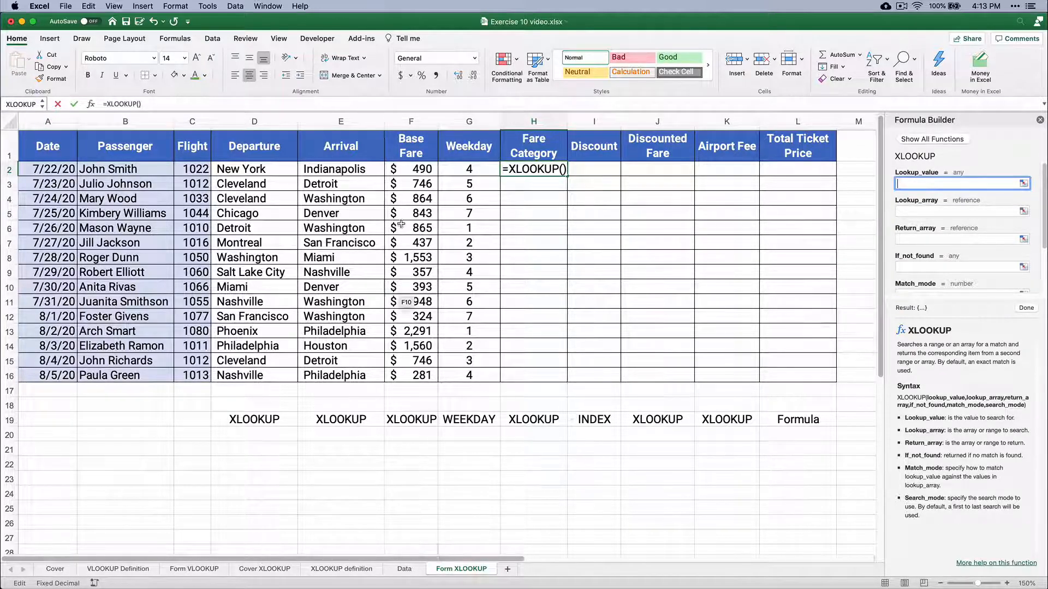
click(418, 169)
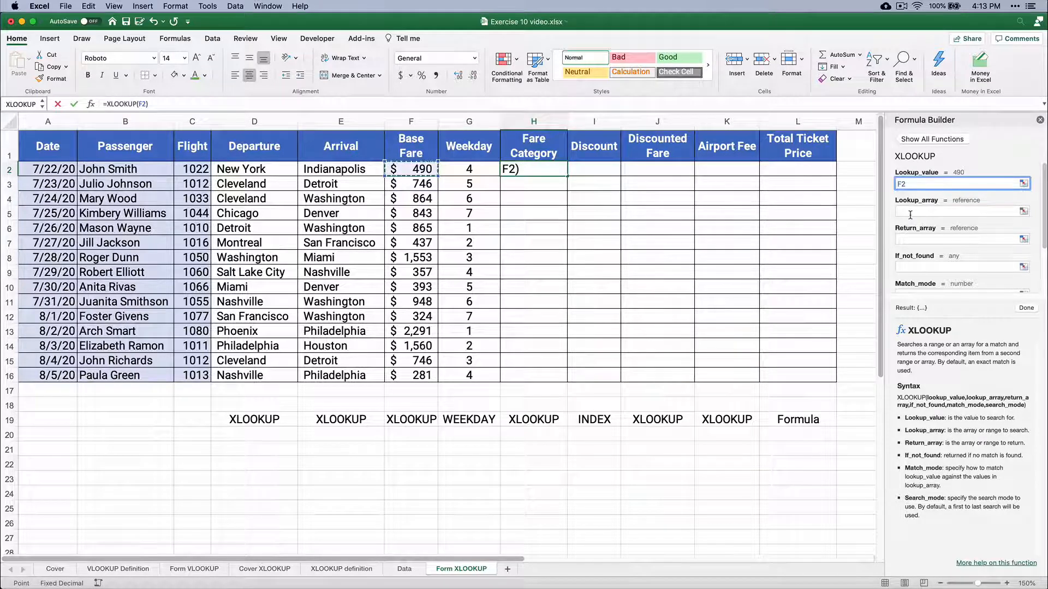
key(Tab)
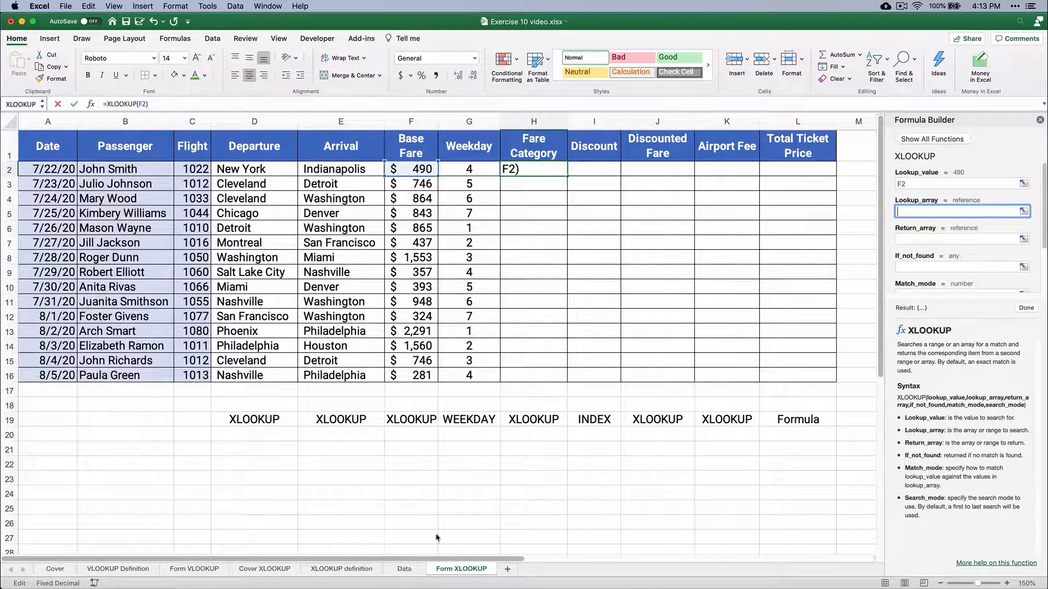
click(405, 568)
drag(600, 153, 596, 252)
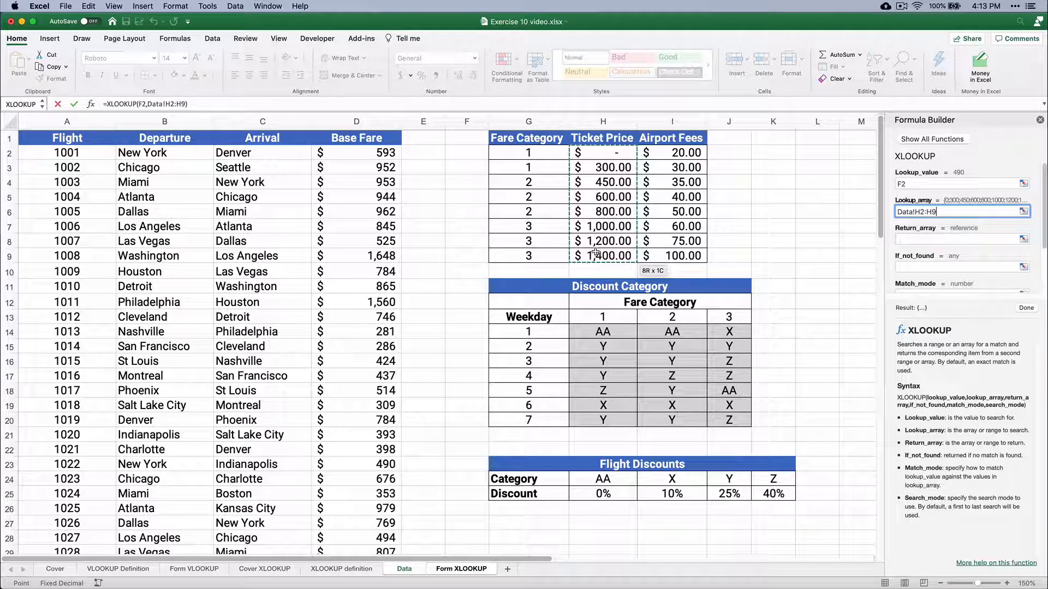
key(F4)
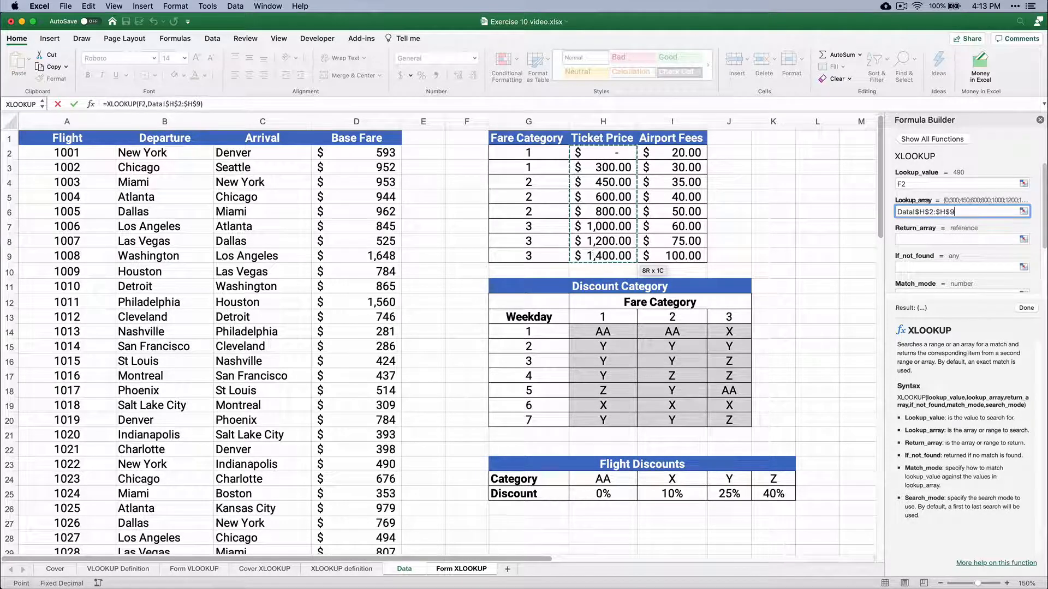
Set the Fare Category XLOOKUP's return array to the absolute range Data!$G$2:$G$9
click(914, 239)
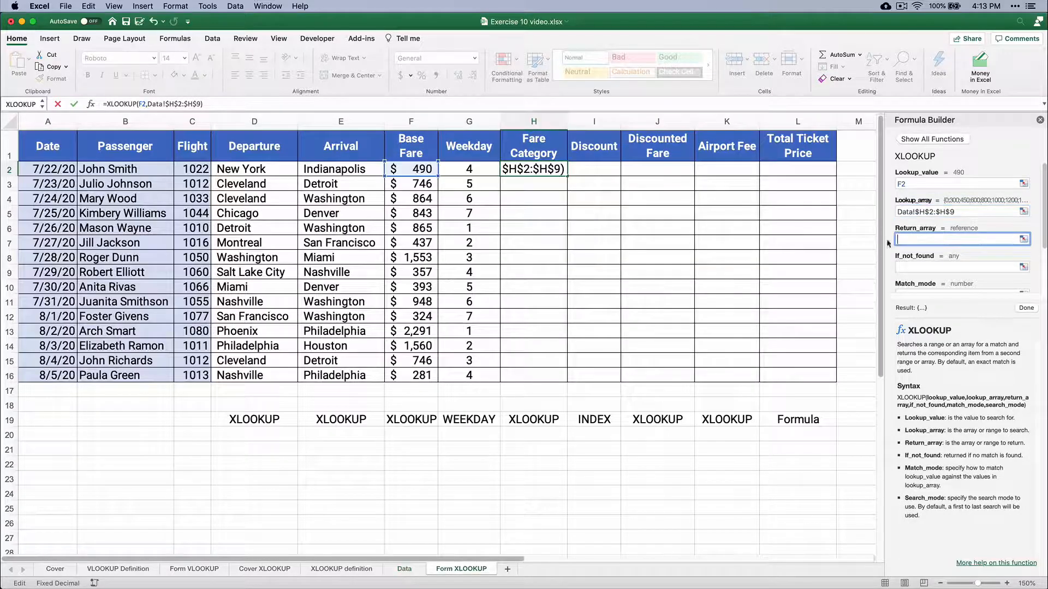
click(412, 568)
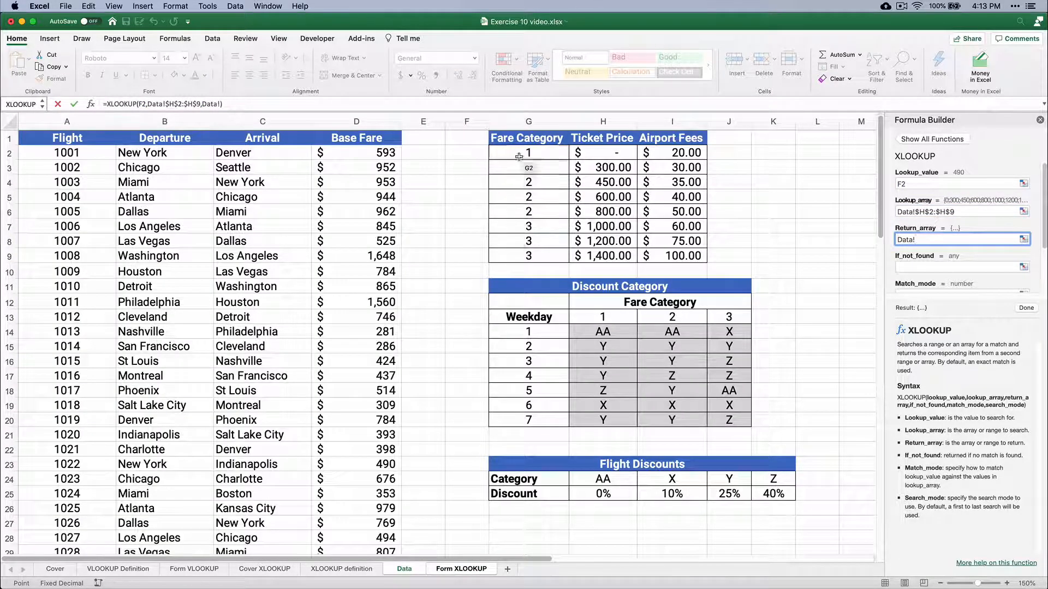
drag(518, 155, 523, 254)
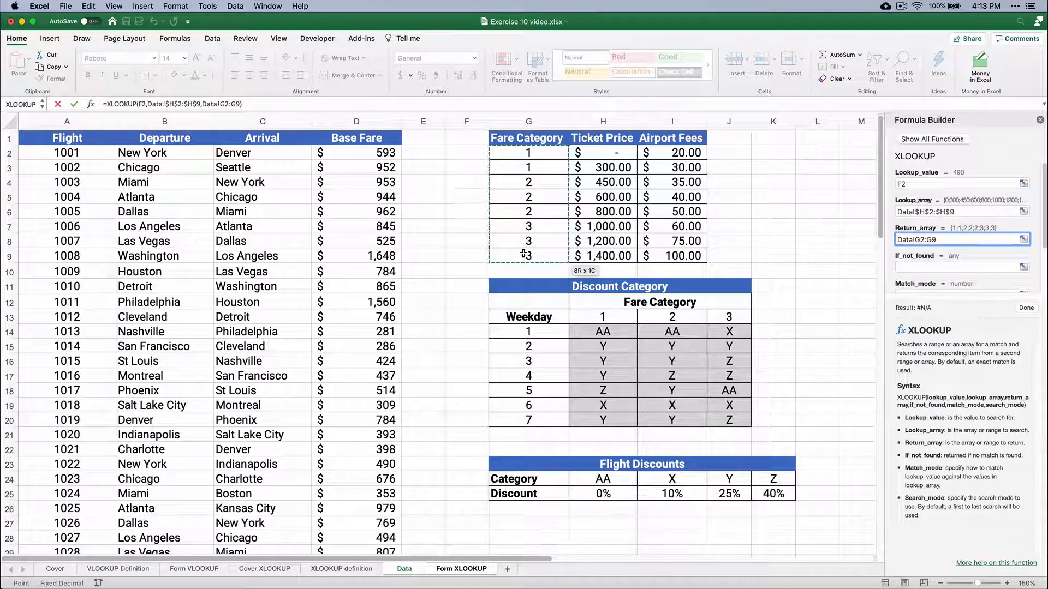
key(F4)
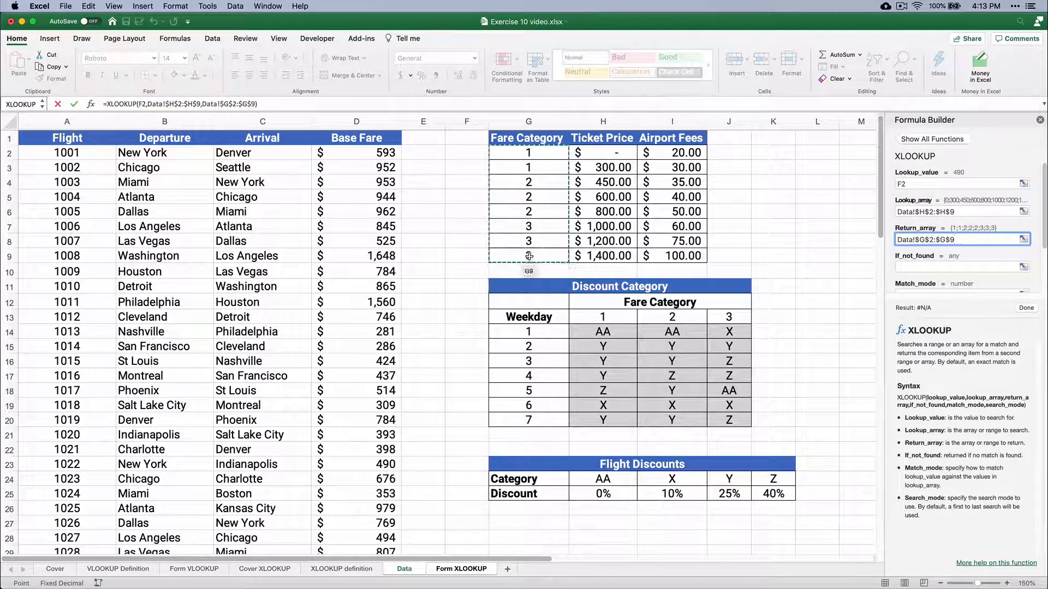
Set the Fare Category XLOOKUP's if-not-found value to None
click(907, 267)
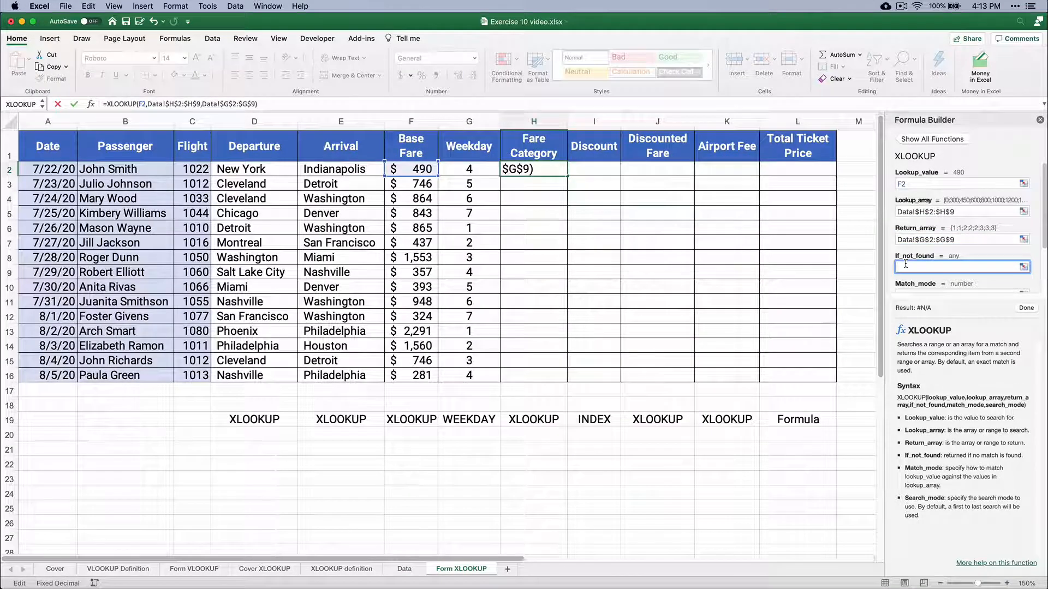
text(Non)
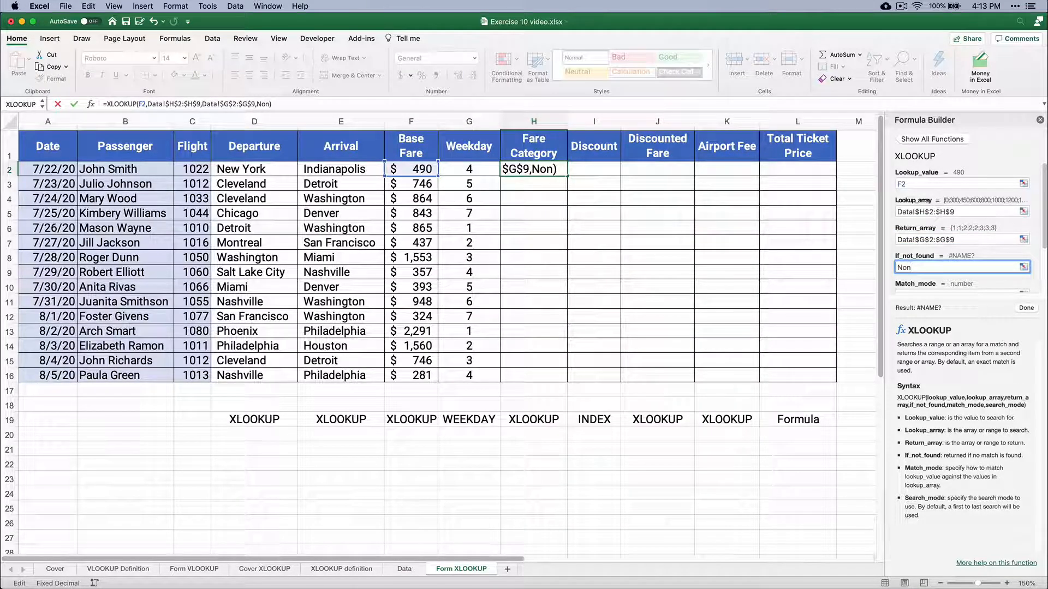
text(e)
scroll(925, 240, down, 2)
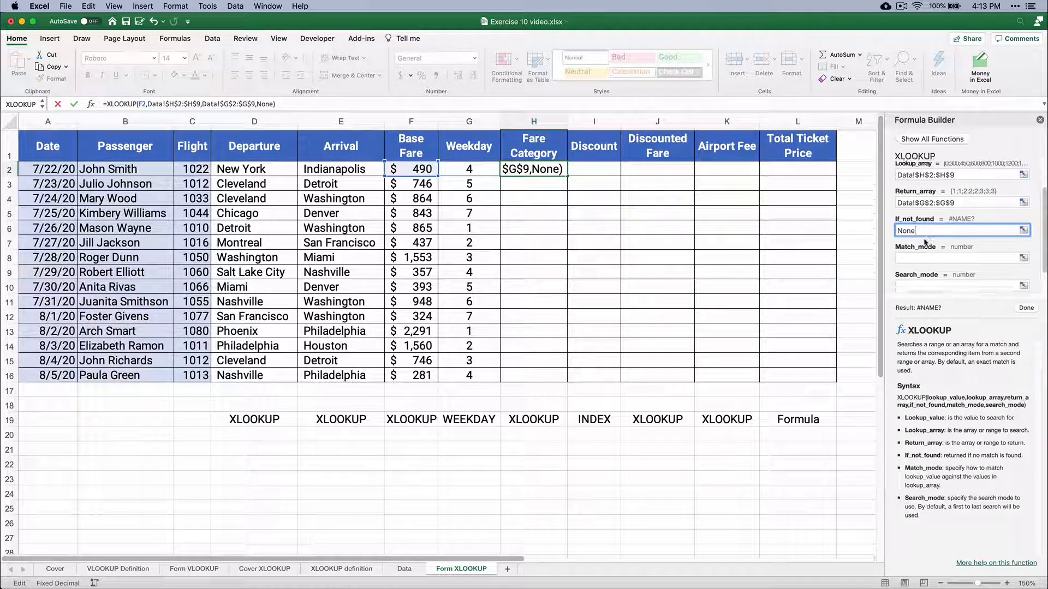
Set the Fare Category XLOOKUP's match mode to -1, exact match or next smaller item
click(908, 257)
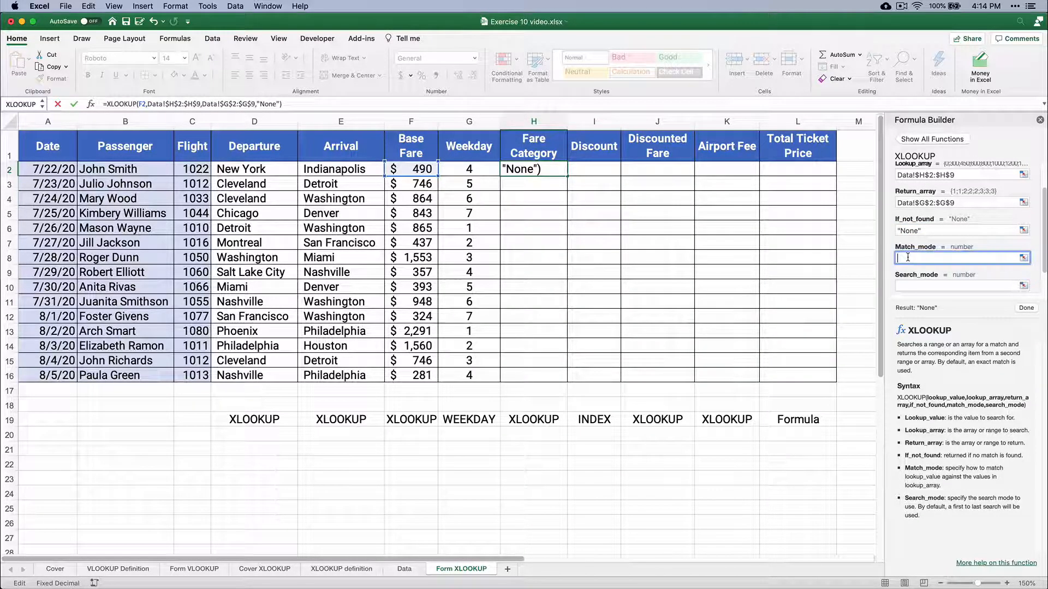
click(282, 104)
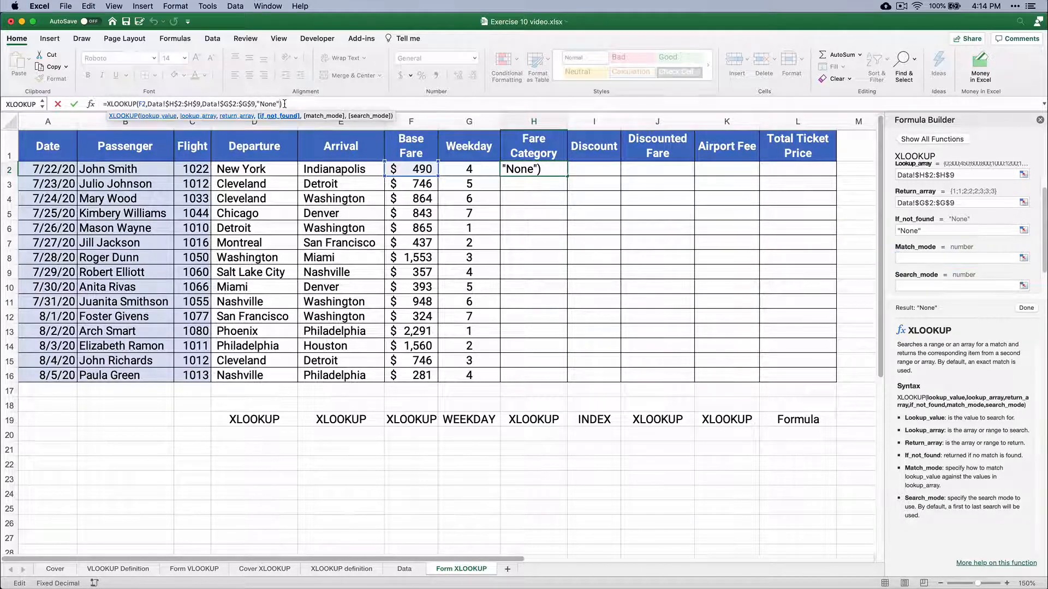
text(,)
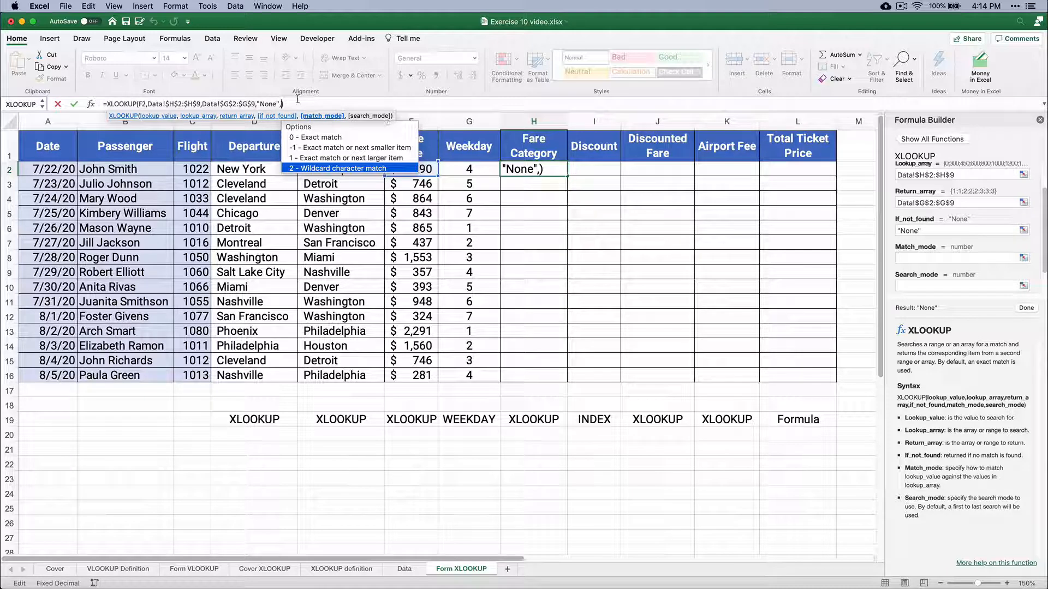
key(BackSpace)
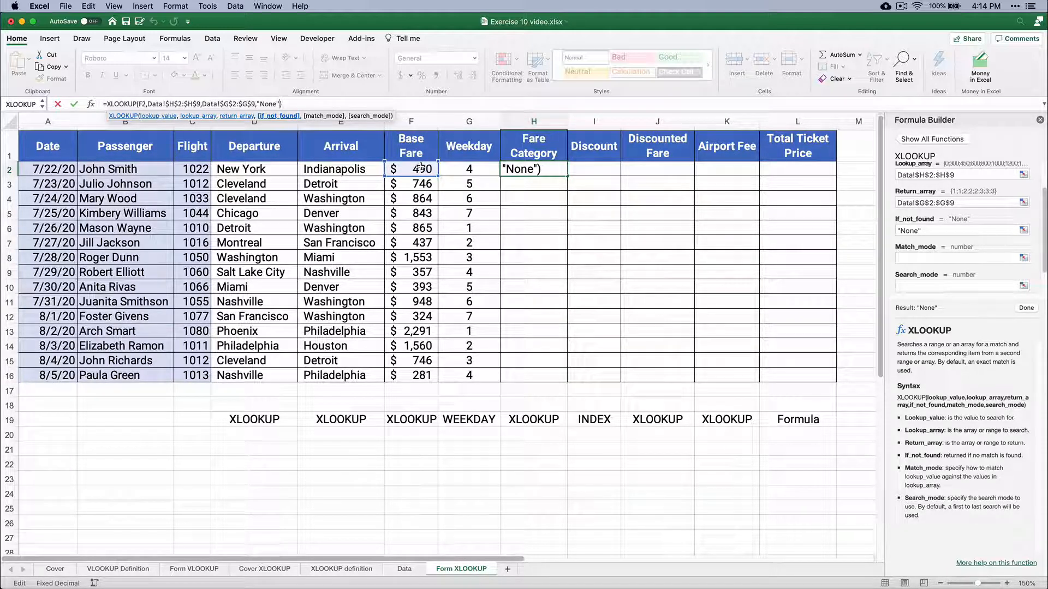
text(,)
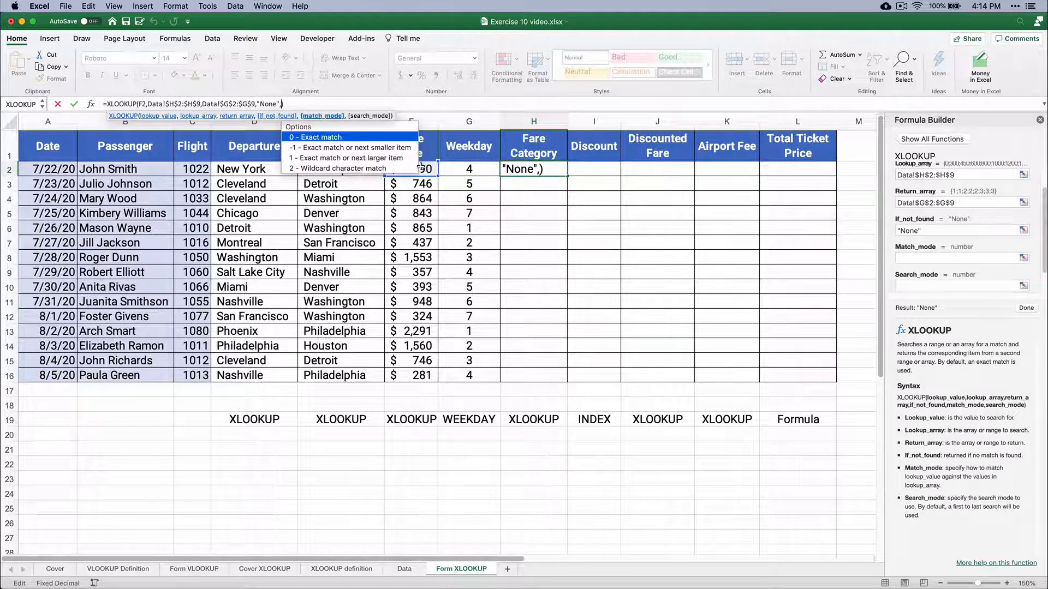
double_click(338, 150)
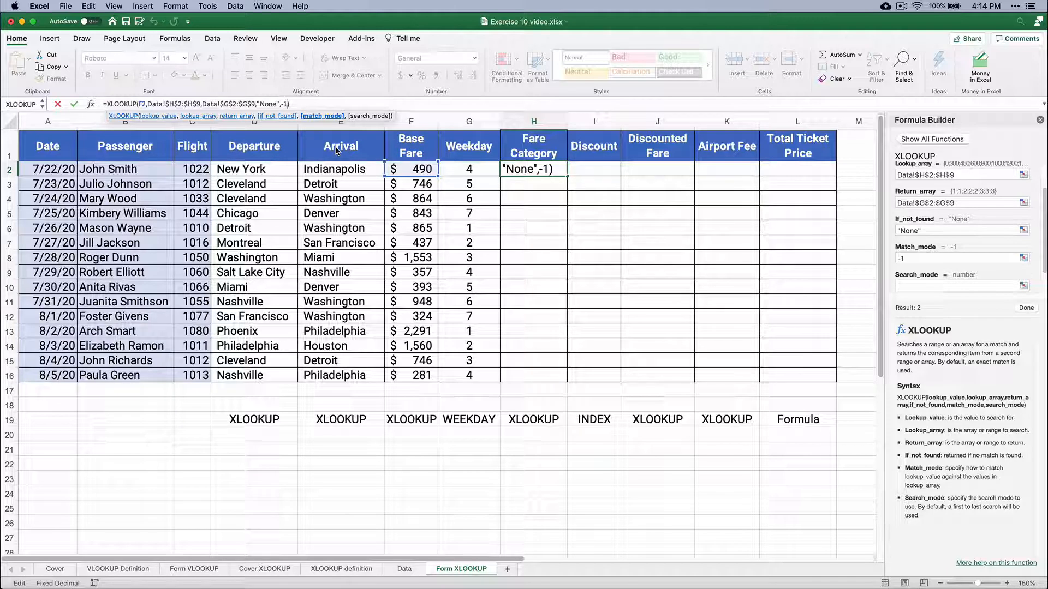
Set the Fare Category XLOOKUP's search mode to 1, first-to-last, and enter the formula in H2, accepting the proposed correction
text(,)
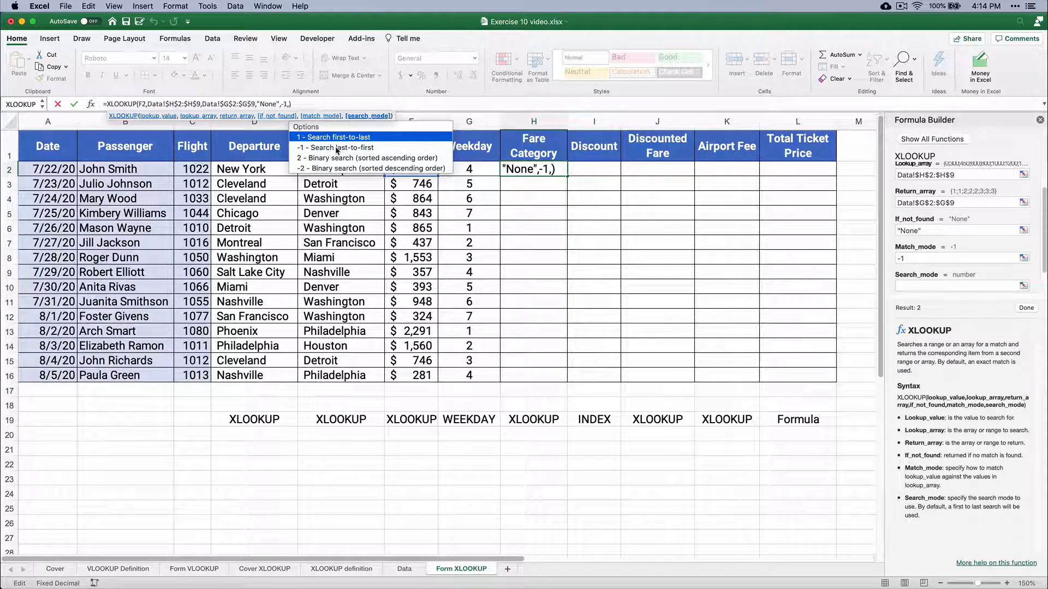
text(1))
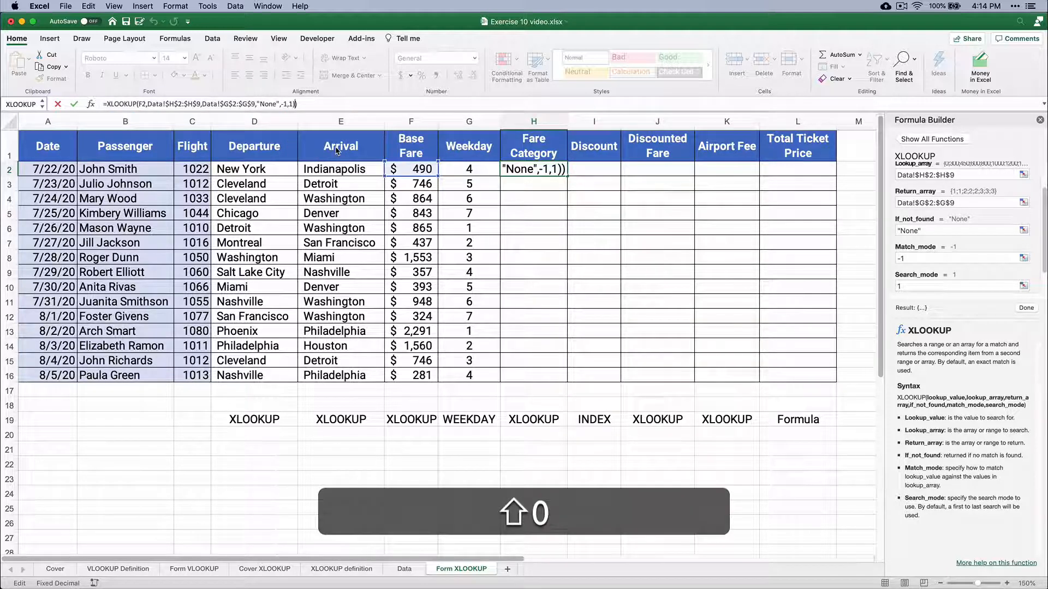
key(Return)
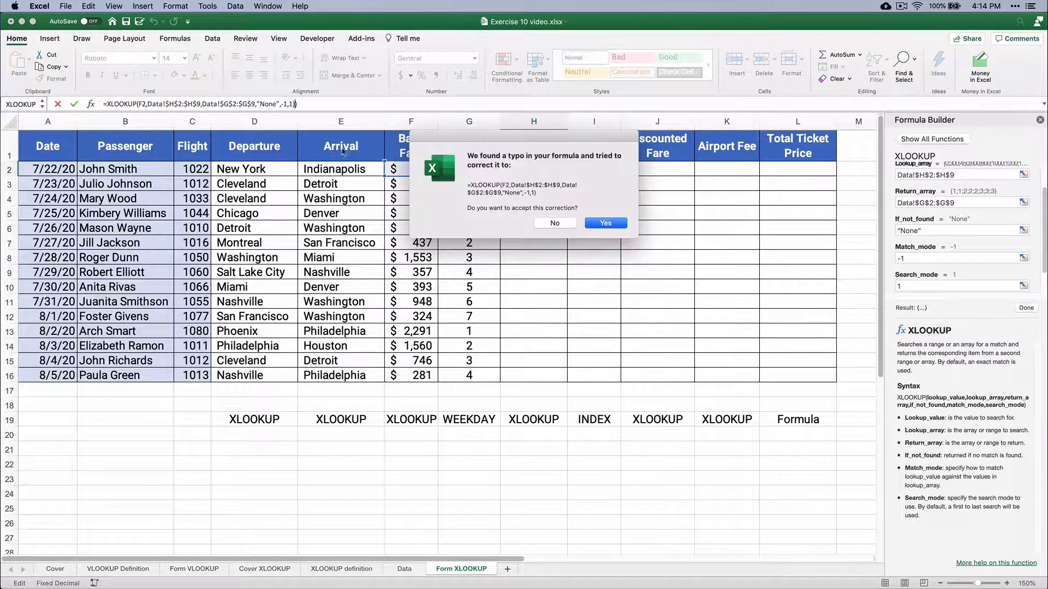
click(606, 224)
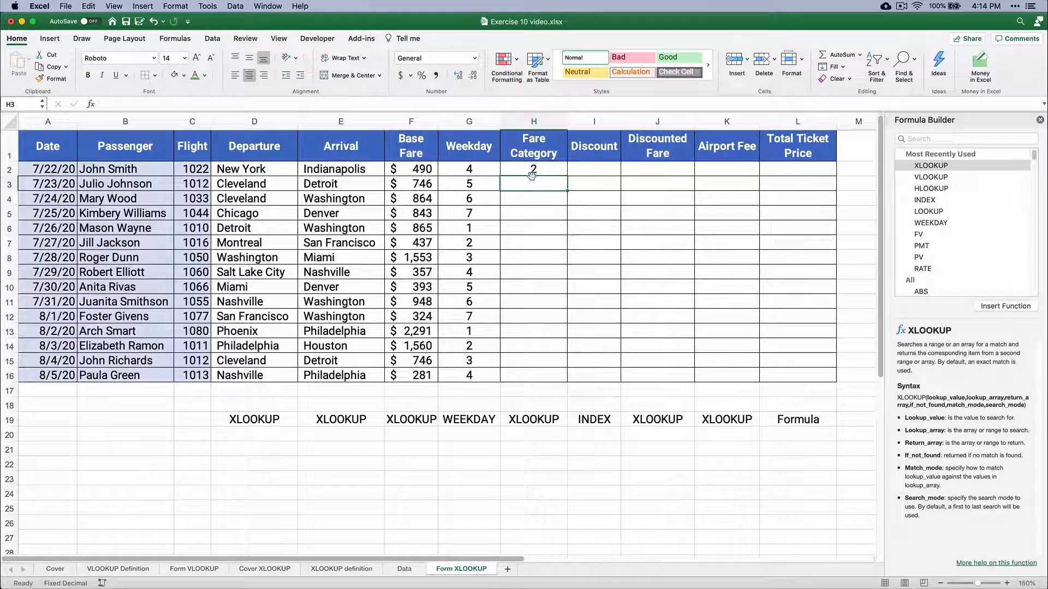
Check H2's result by comparing flight 1022's base fare with the Ticket Price and Fare Category columns on the Data sheet
click(531, 170)
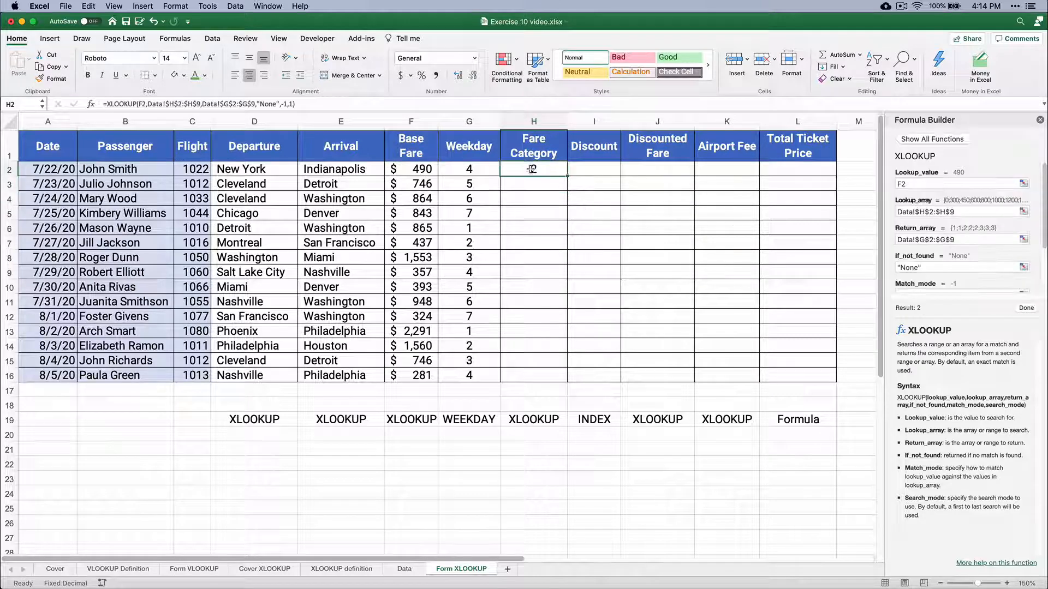
click(404, 569)
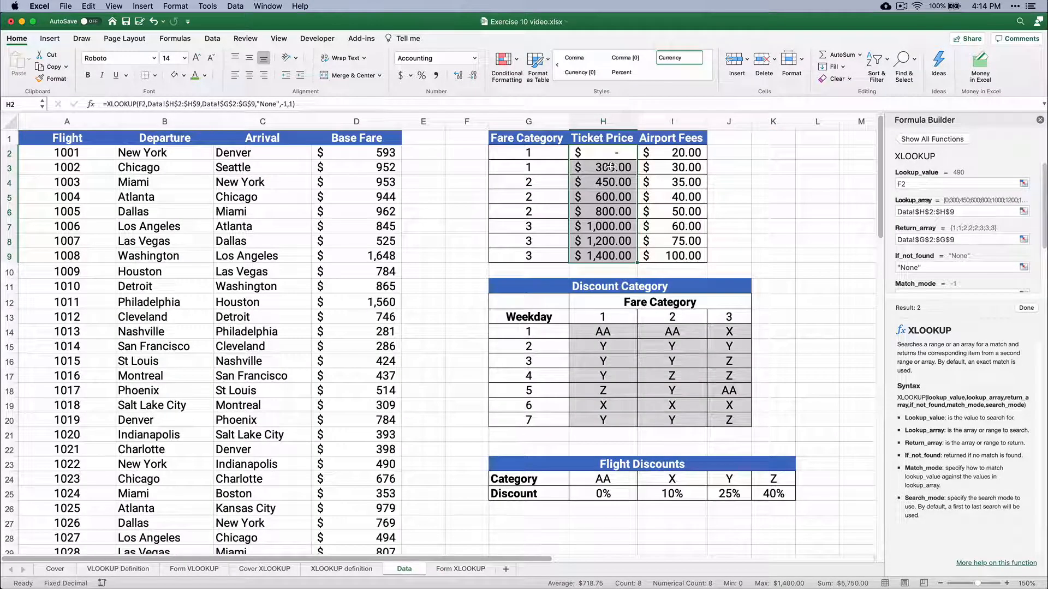
click(599, 182)
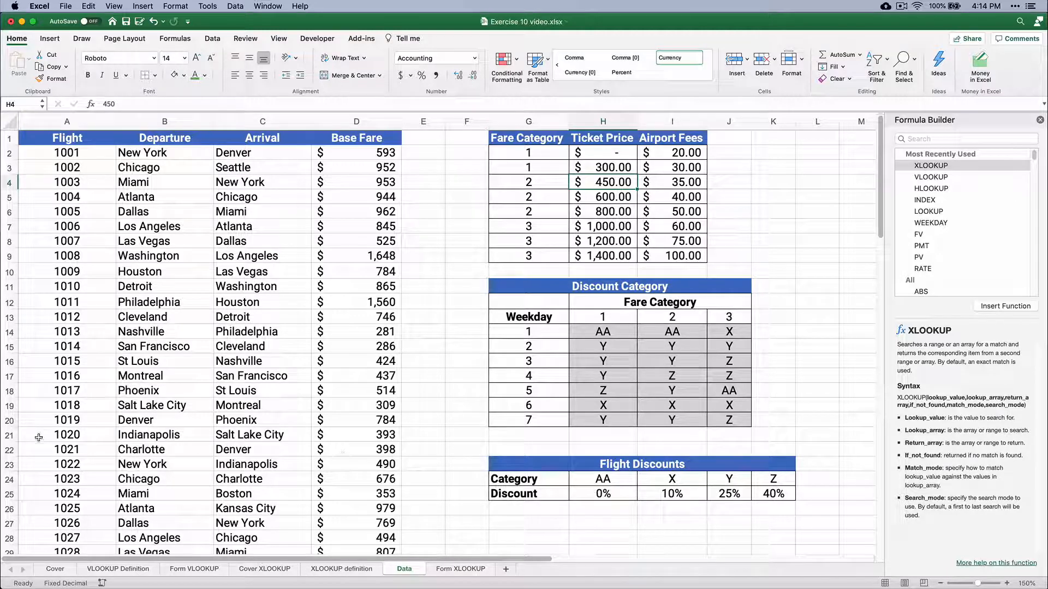
click(358, 463)
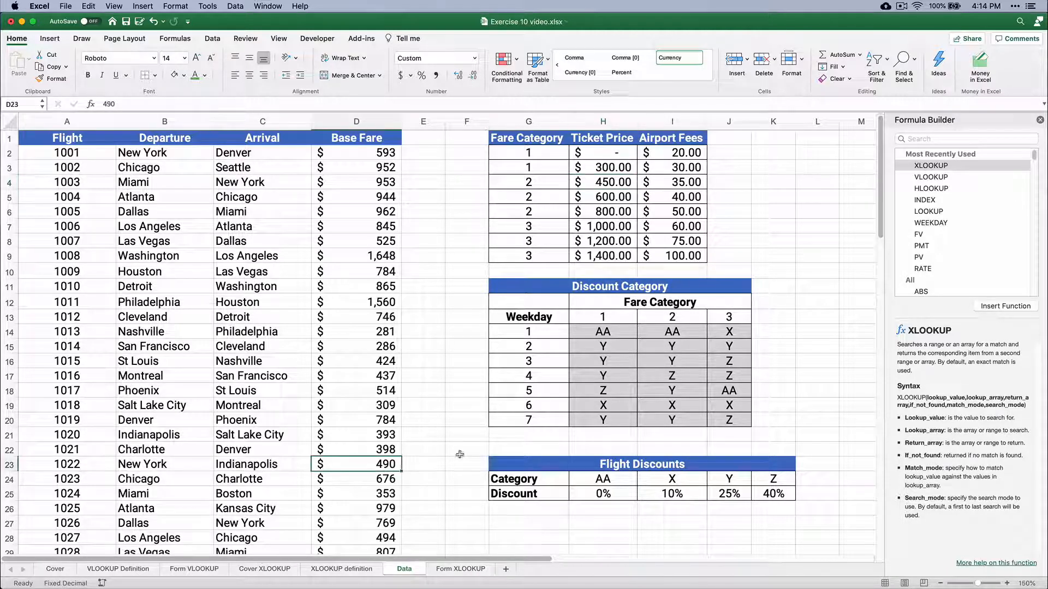
click(615, 182)
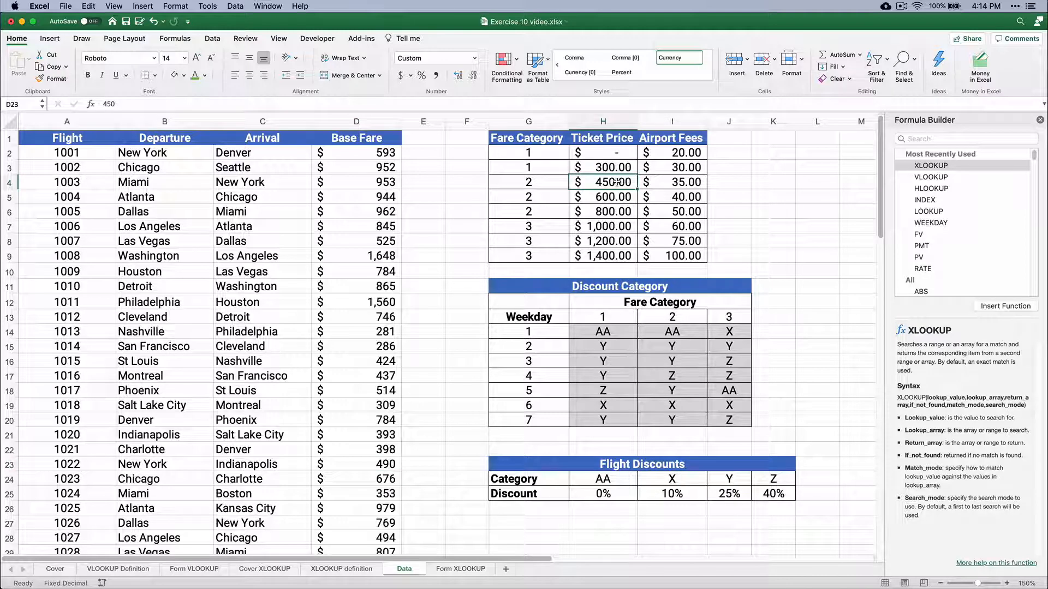
drag(624, 182, 659, 181)
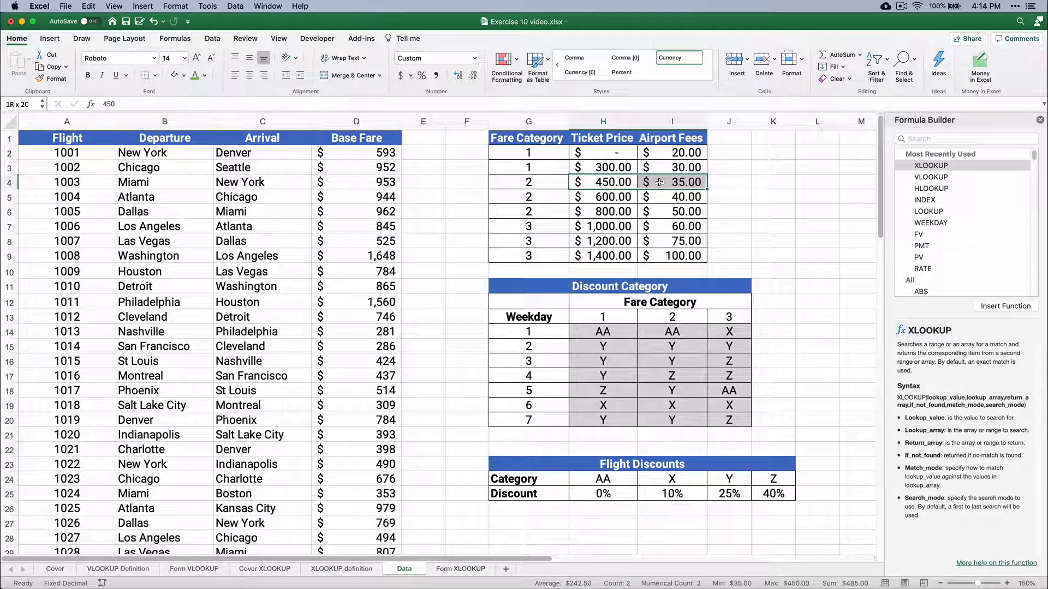
click(686, 169)
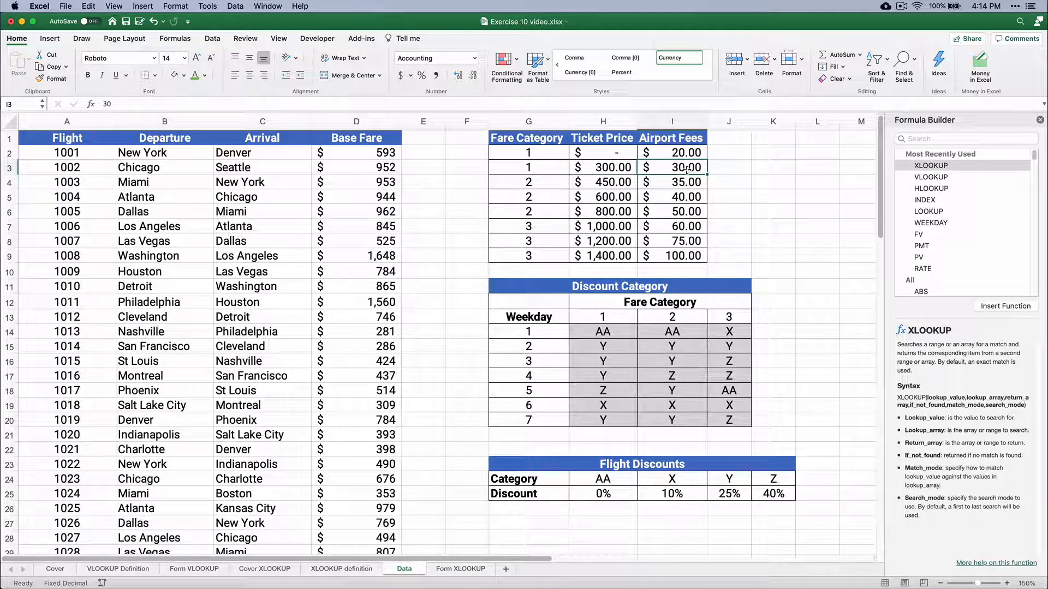
click(450, 568)
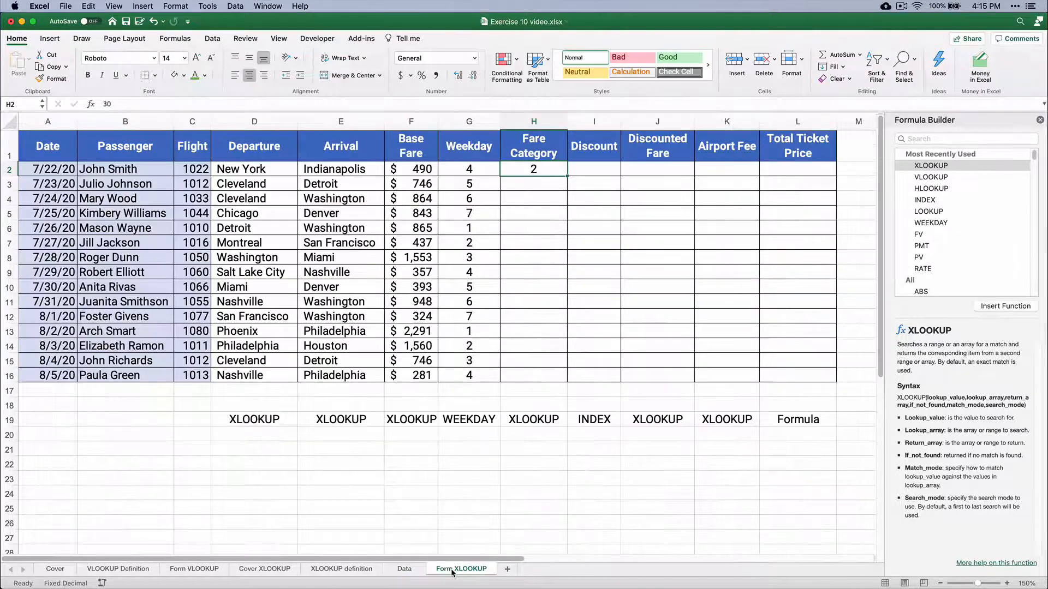
click(535, 168)
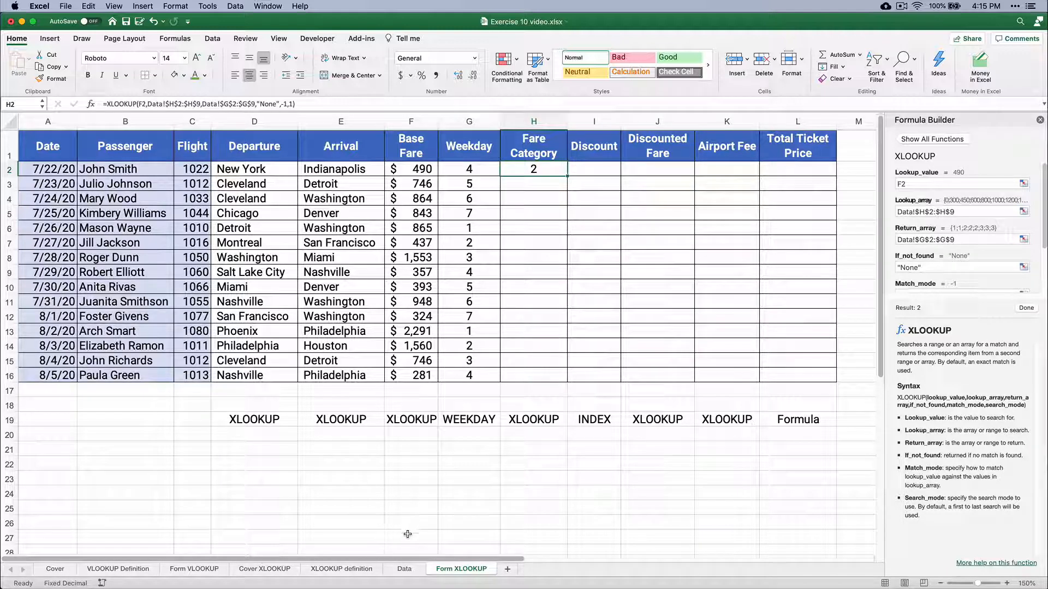
click(404, 569)
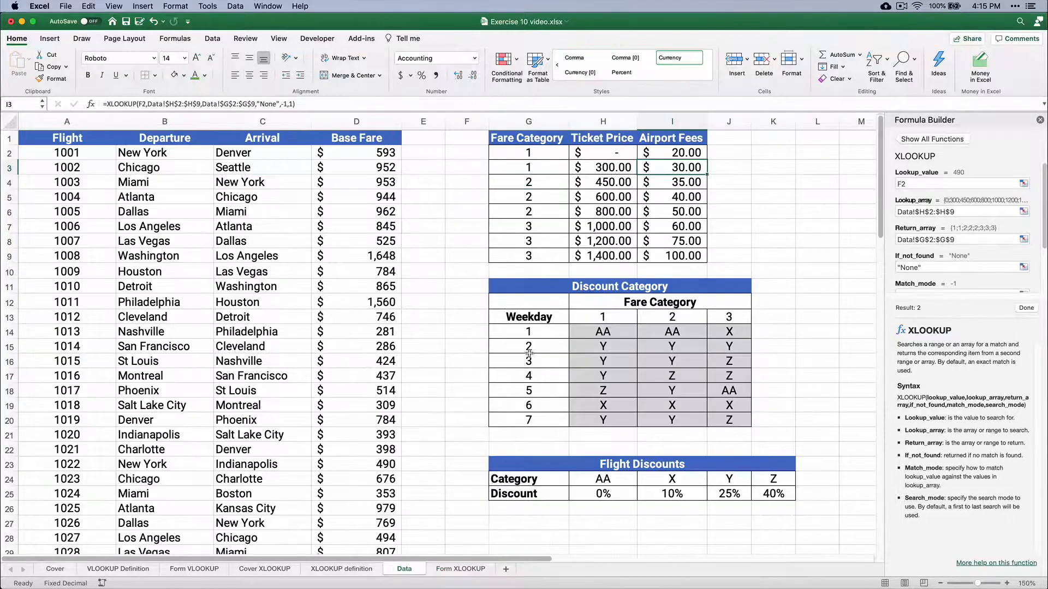
click(605, 185)
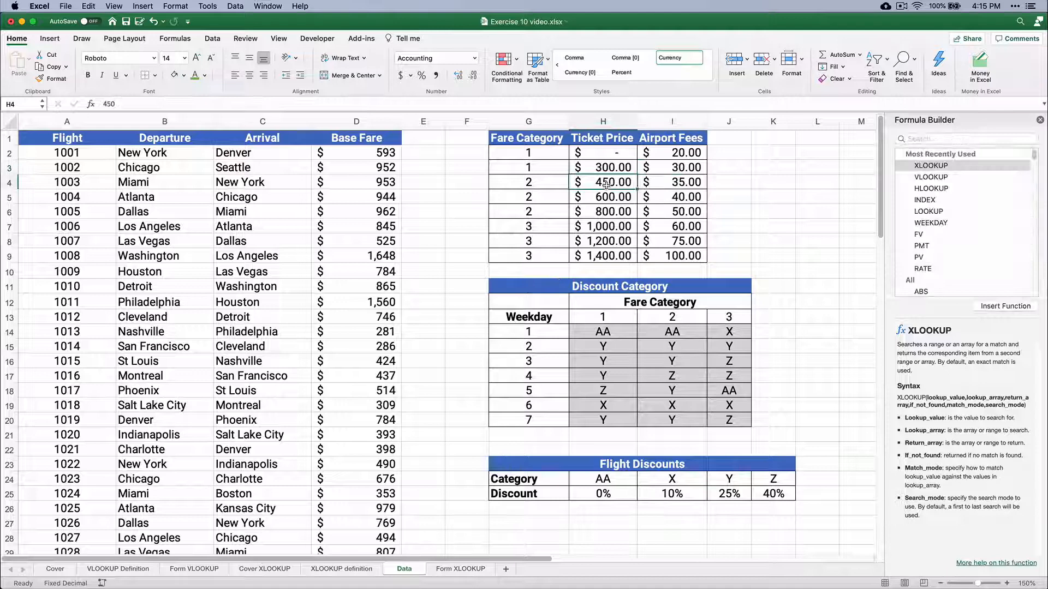
click(527, 184)
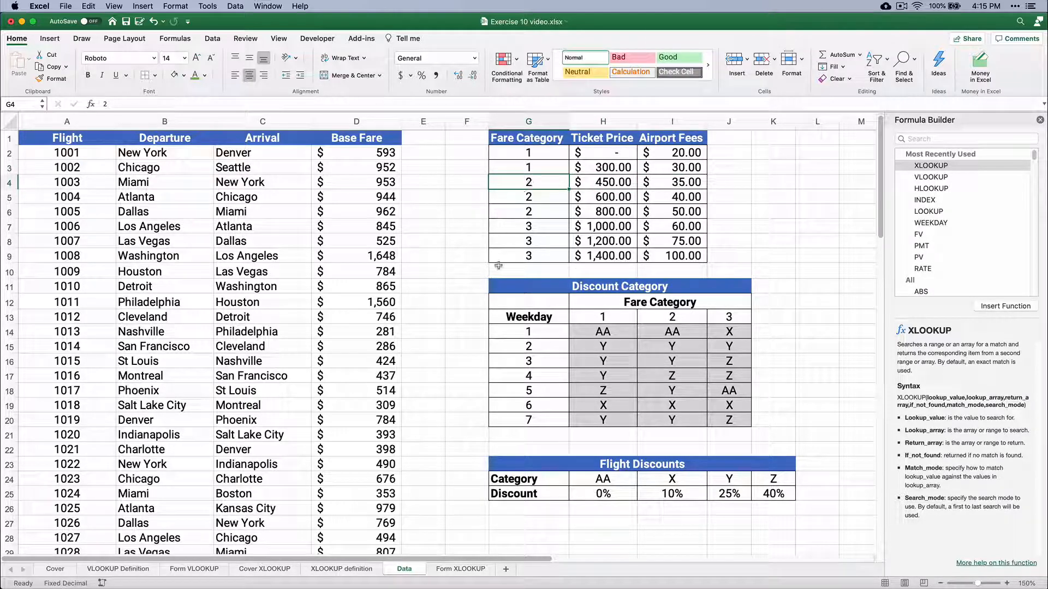
Fill the Fare Category formula from H2 down to H16 on the Form XLOOKUP sheet
click(460, 569)
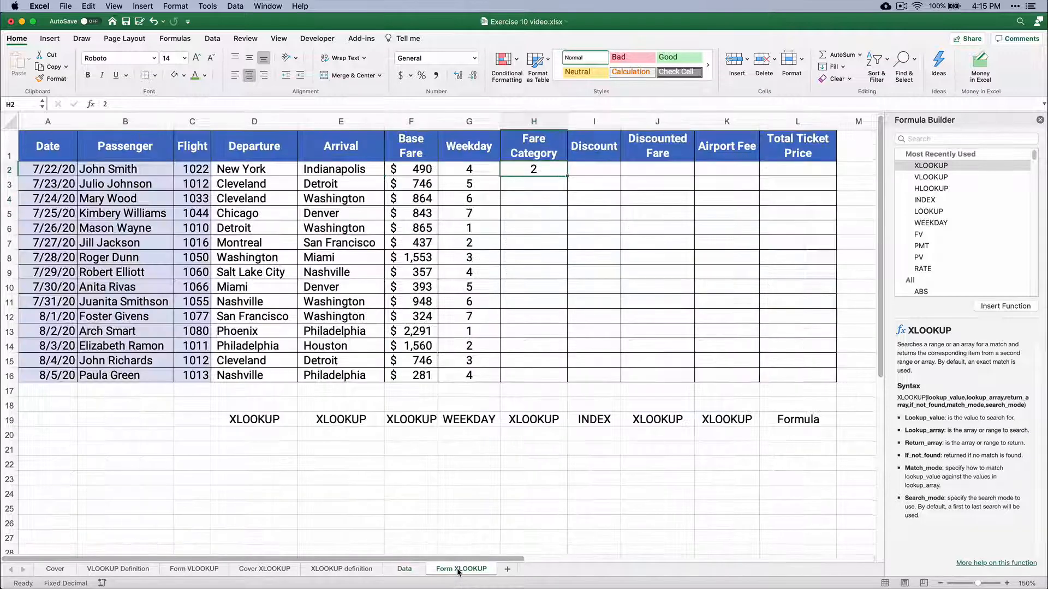
click(532, 165)
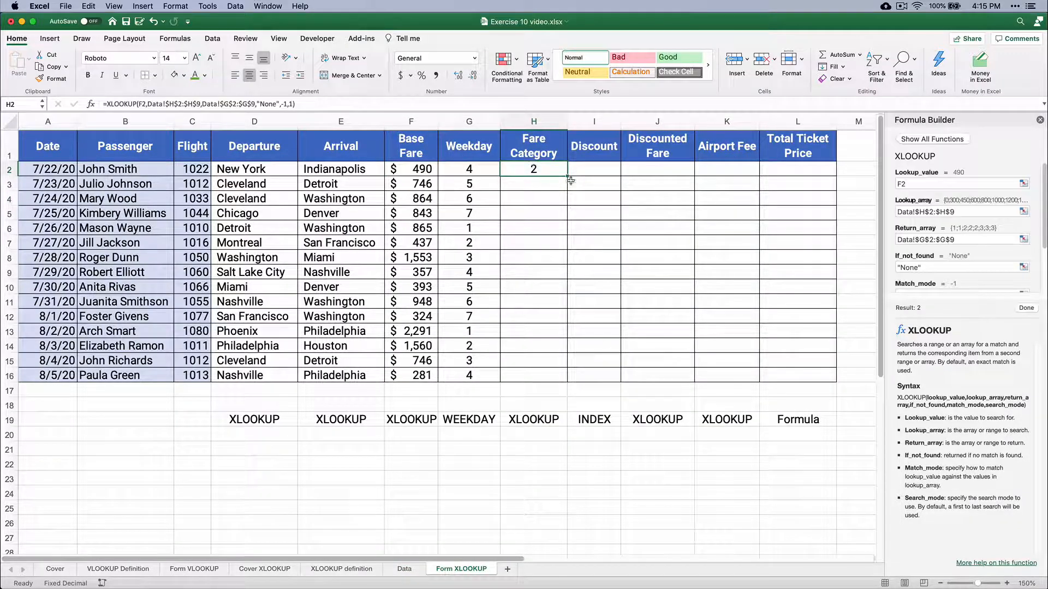
double_click(567, 177)
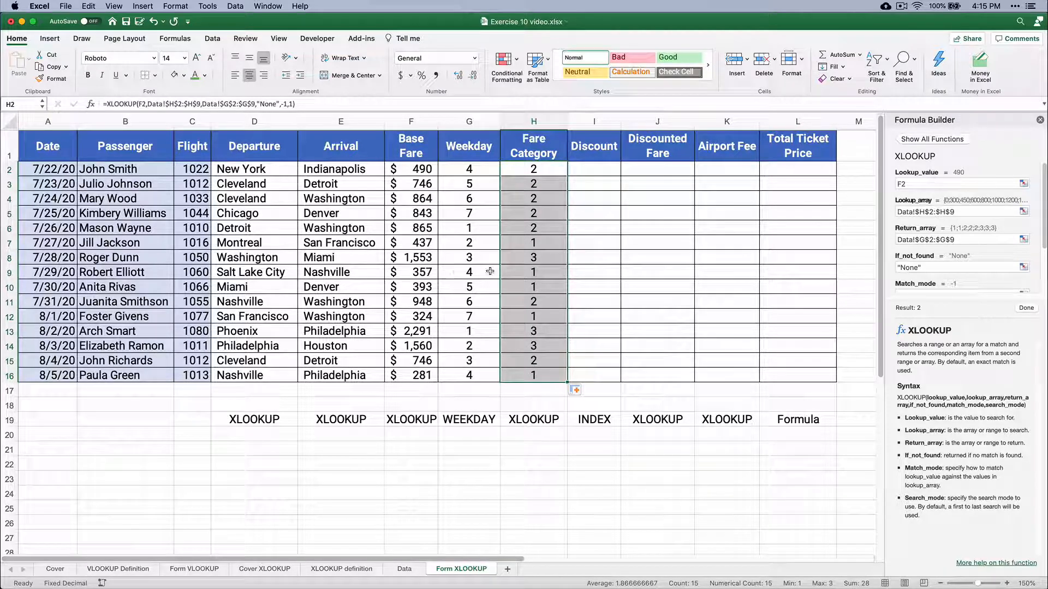
Compare the base fare in F9 with the 300 and 450 ticket price rows and their fare categories on the Data sheet
click(424, 272)
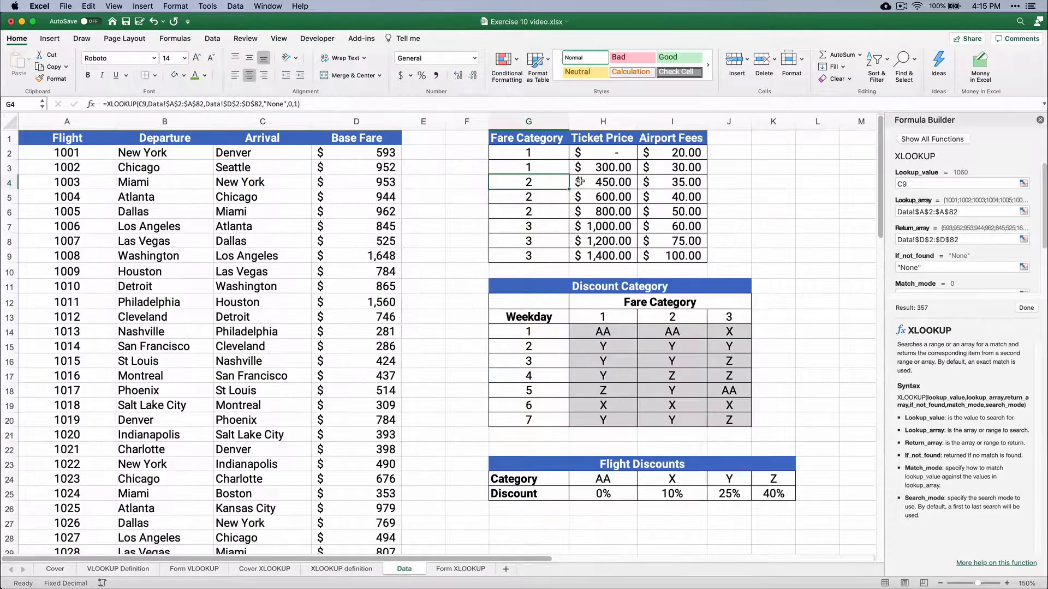
click(601, 169)
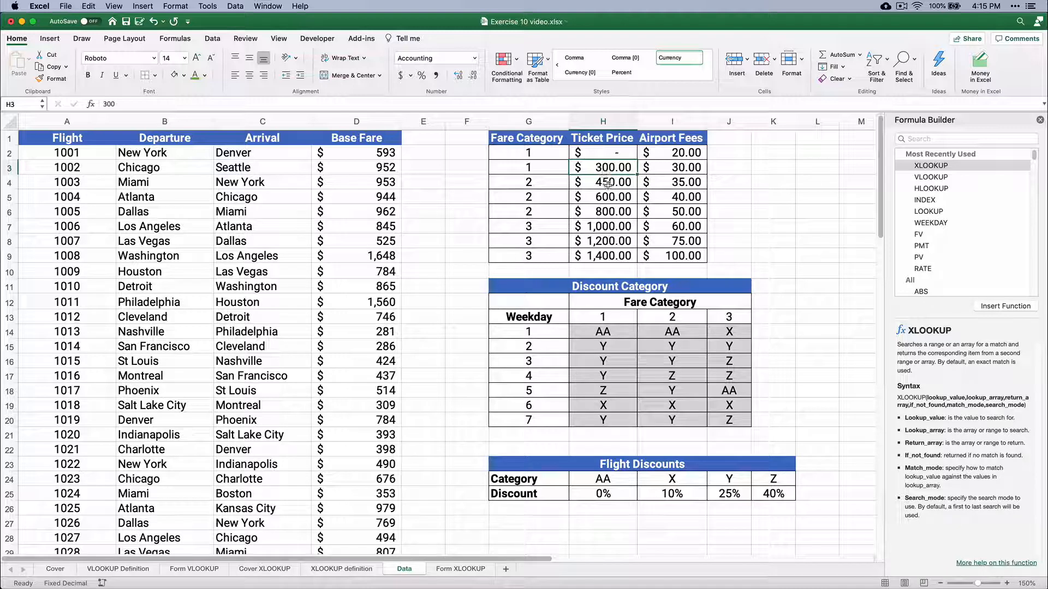
click(527, 169)
drag(593, 169, 612, 169)
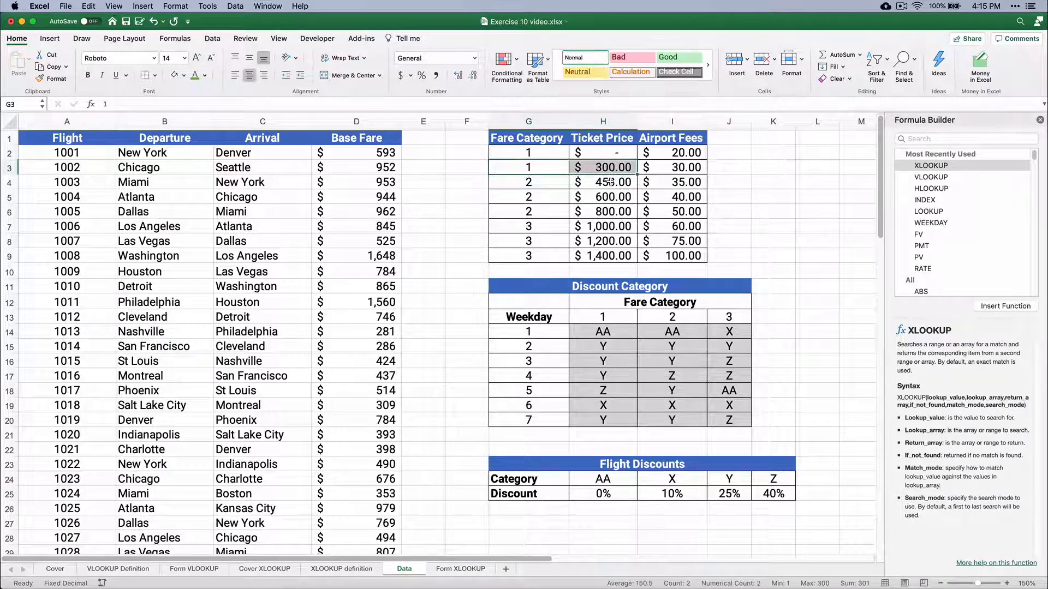
click(610, 181)
drag(535, 182, 600, 183)
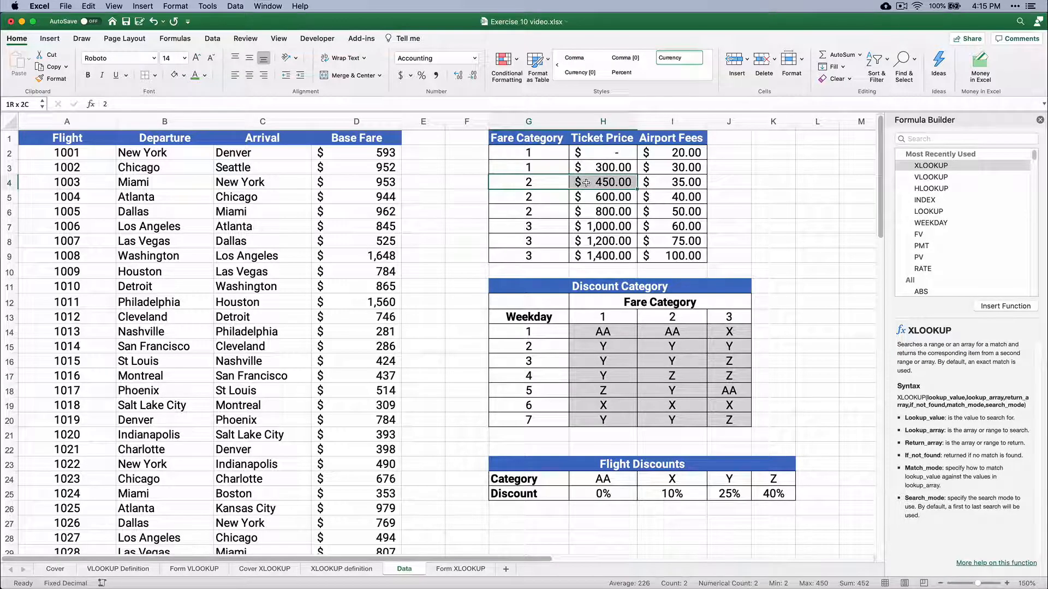
Enter the note "3 variables" in I20 of the Form XLOOKUP sheet, below the INDEX label for the Discount column
click(448, 571)
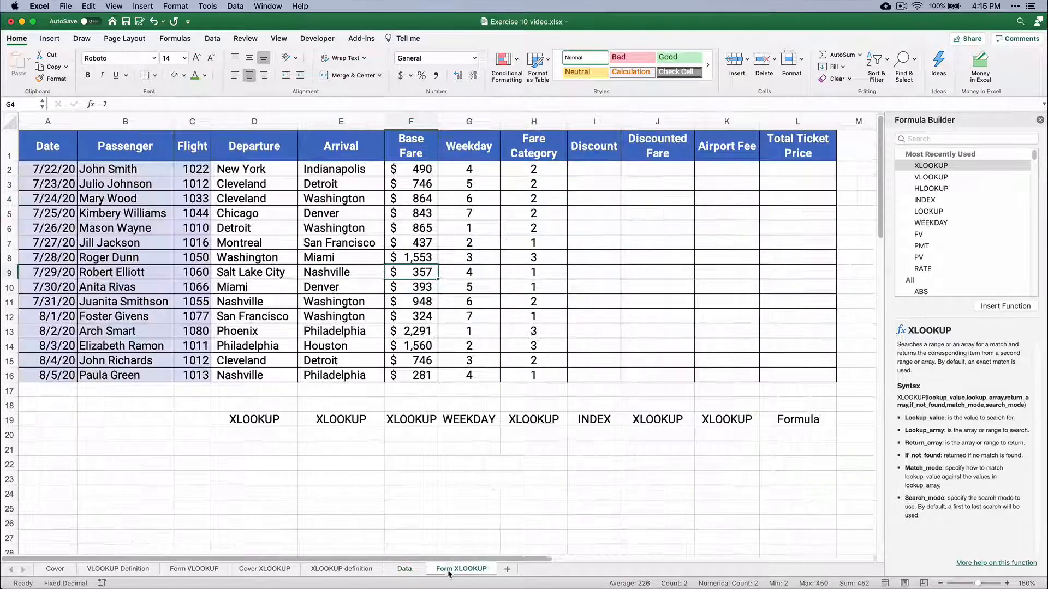
click(589, 167)
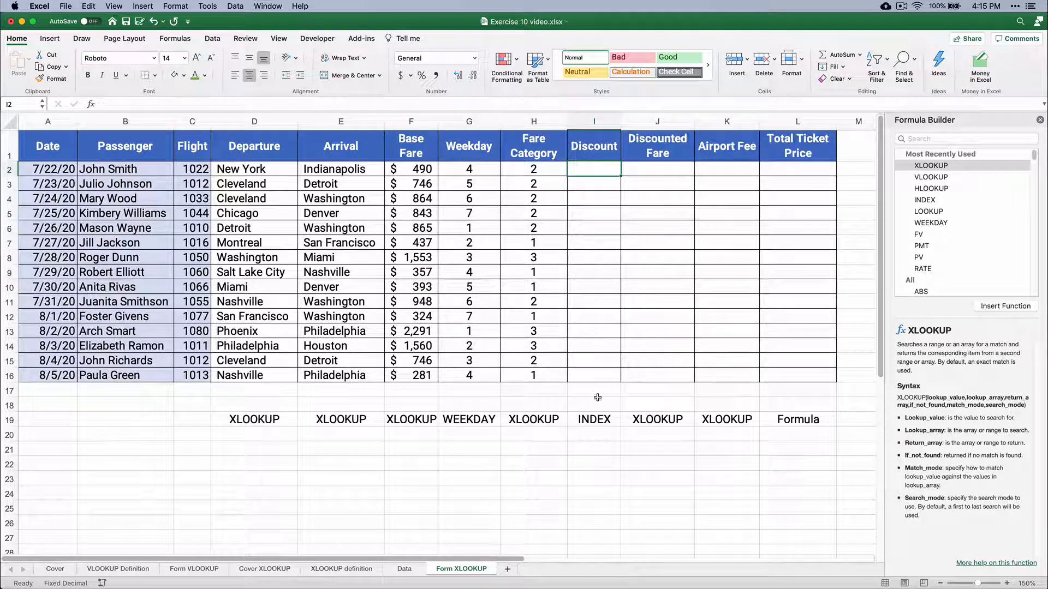
click(595, 436)
text(3 v)
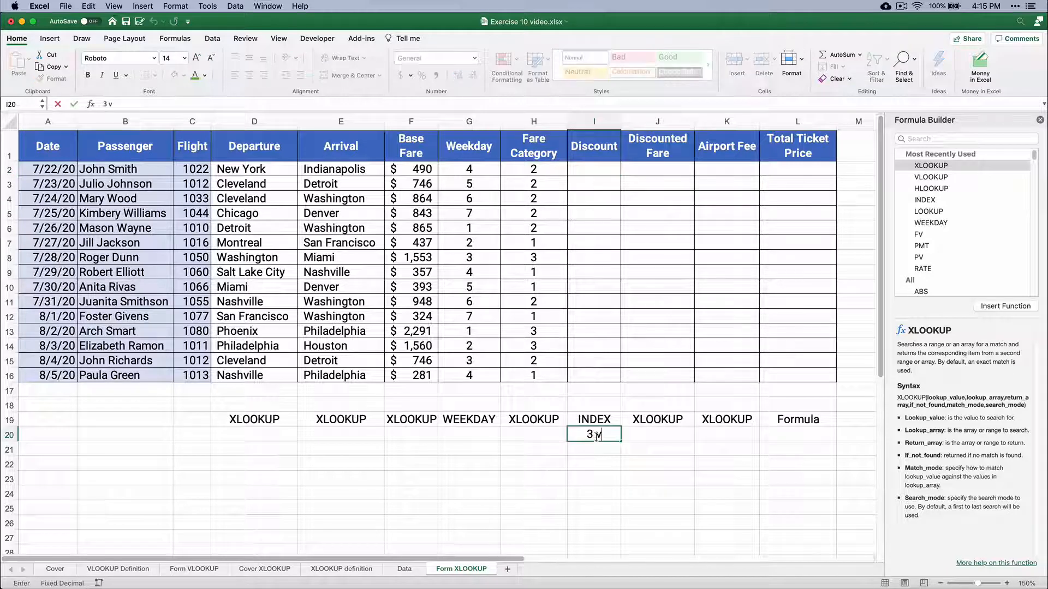
text(ariable)
key(Return)
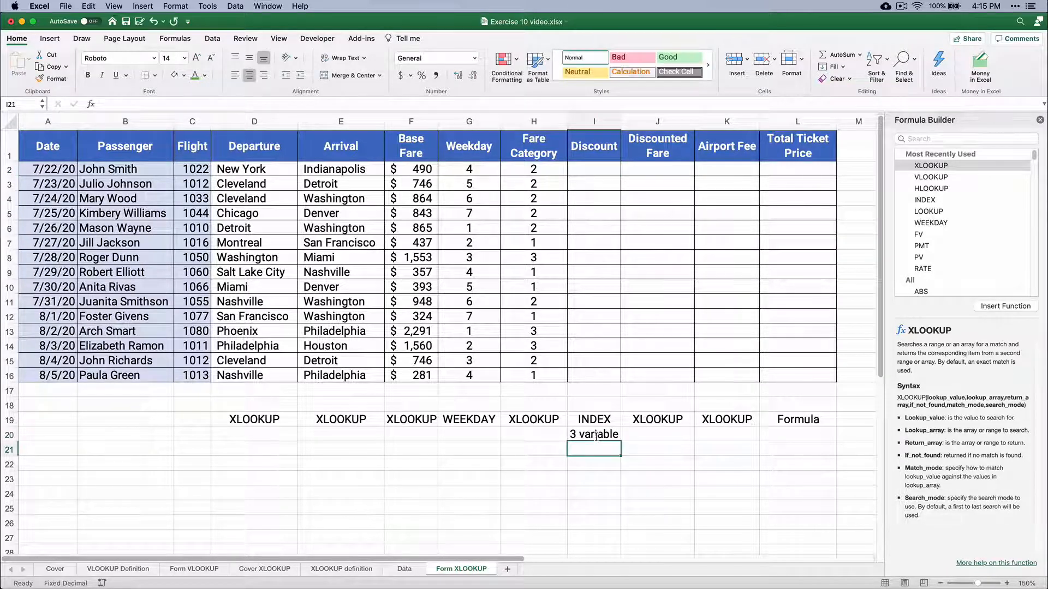
click(596, 436)
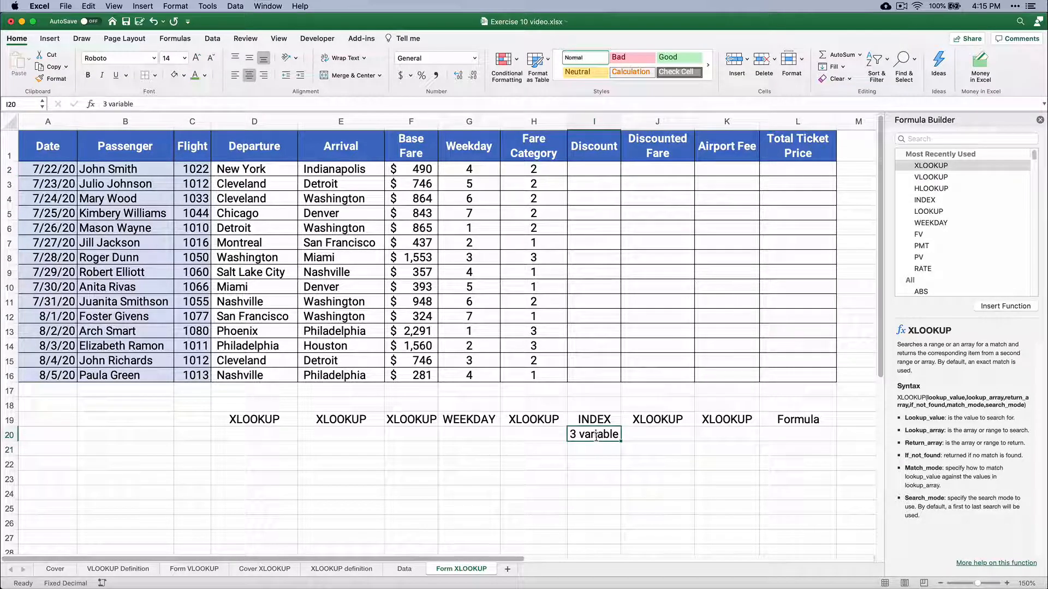
click(183, 102)
text(s)
key(Return)
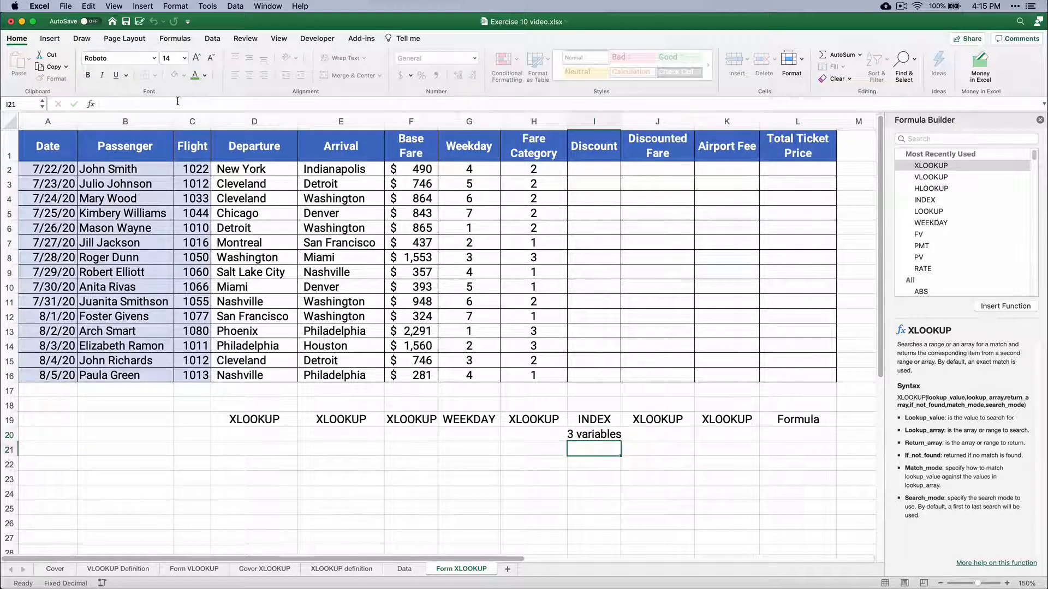
Start an INDEX formula in I2 using the array,row_num,column_num arguments, with the absolute range Data!$H$14:$J$20 as its array
click(600, 172)
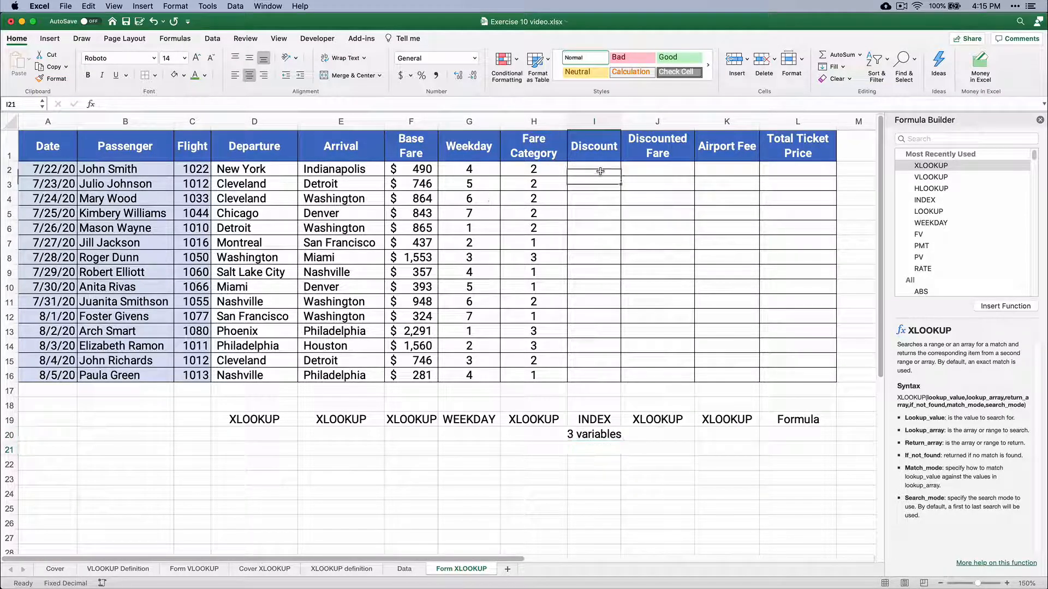
double_click(928, 200)
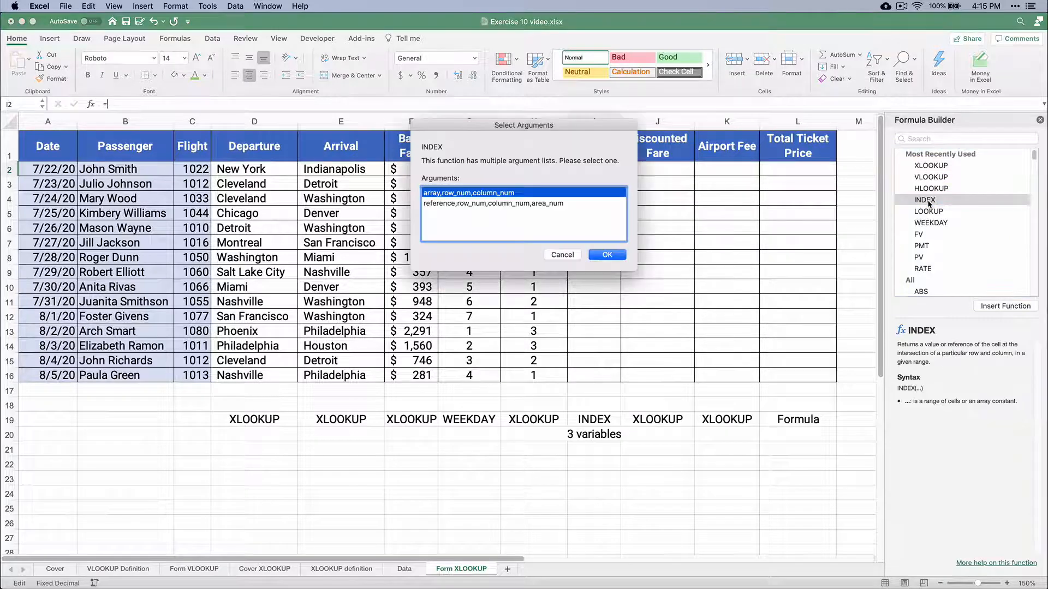
double_click(460, 197)
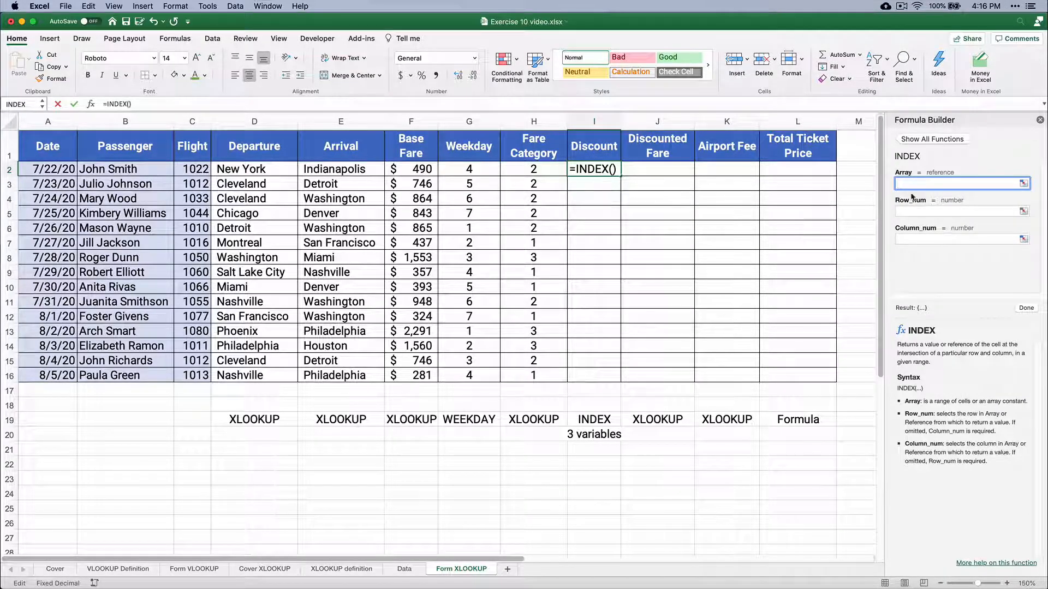
click(404, 569)
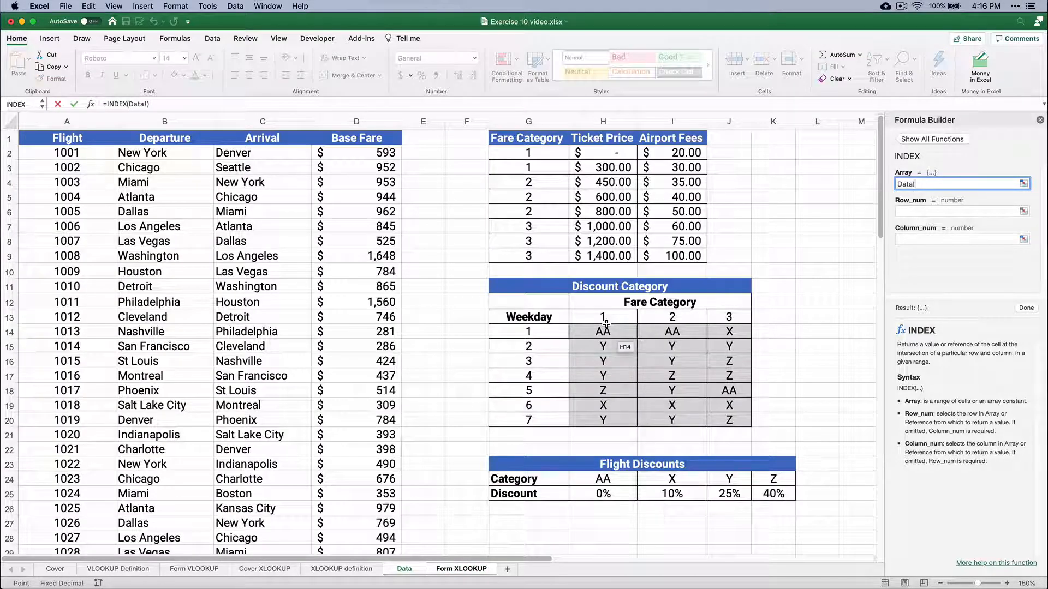
drag(611, 332, 723, 415)
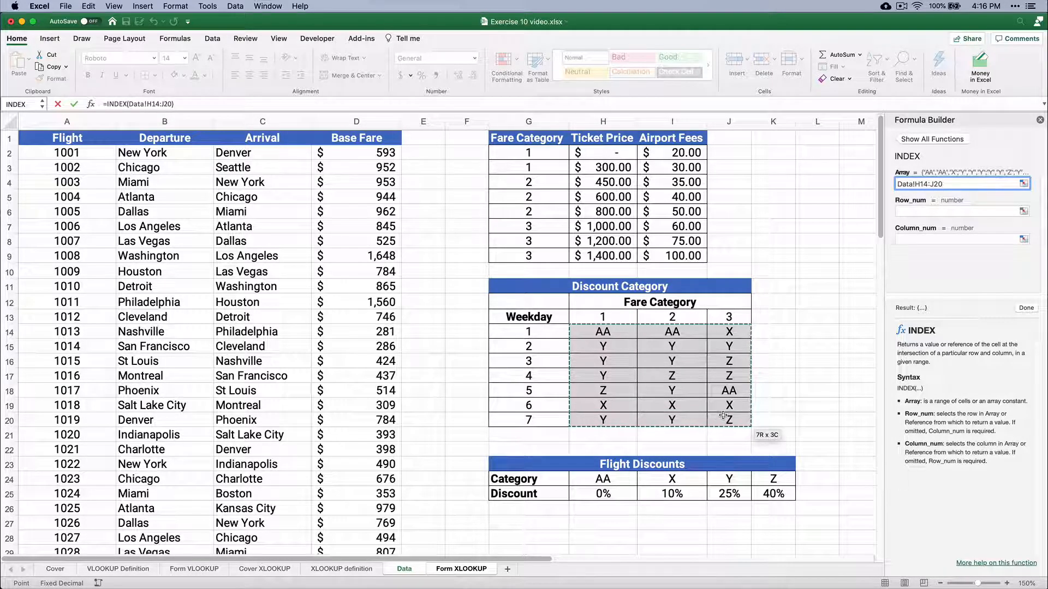
key(F4)
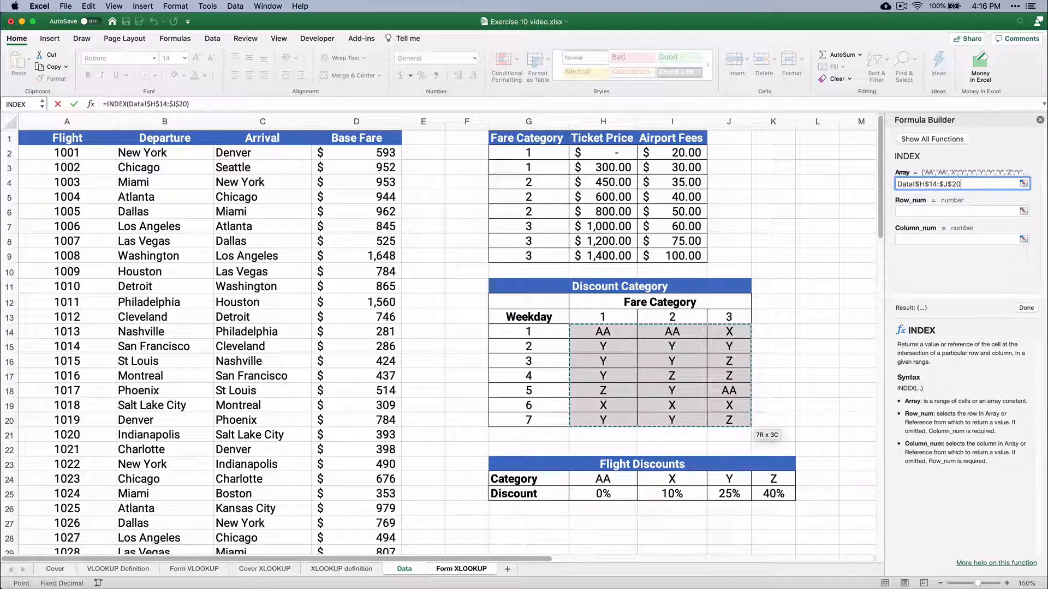
Use weekday cell G2 as the row number and fare category cell H2 as the column number, and complete I2's INDEX formula
click(902, 211)
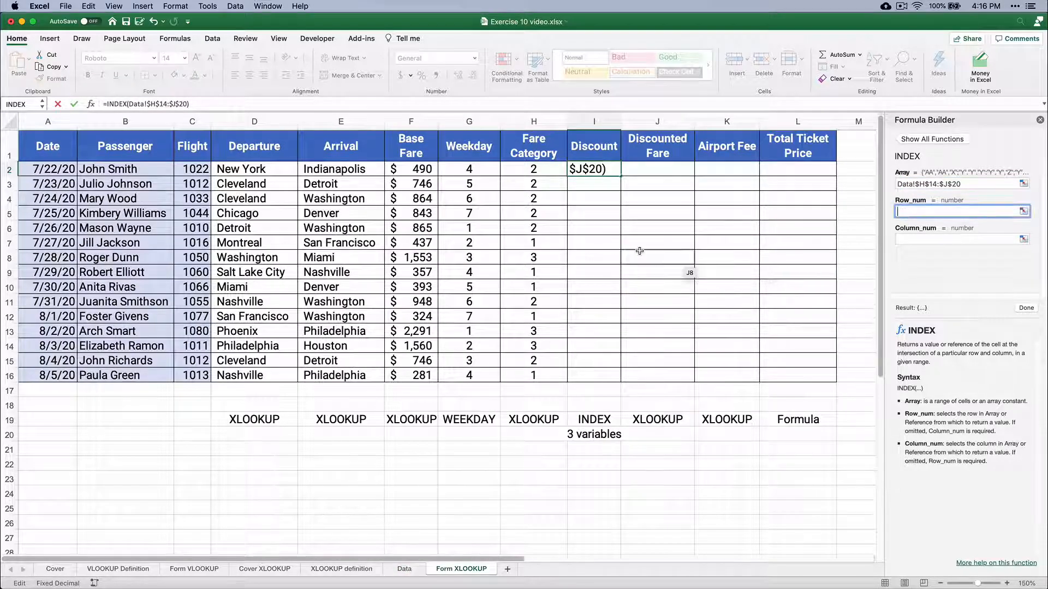
click(473, 172)
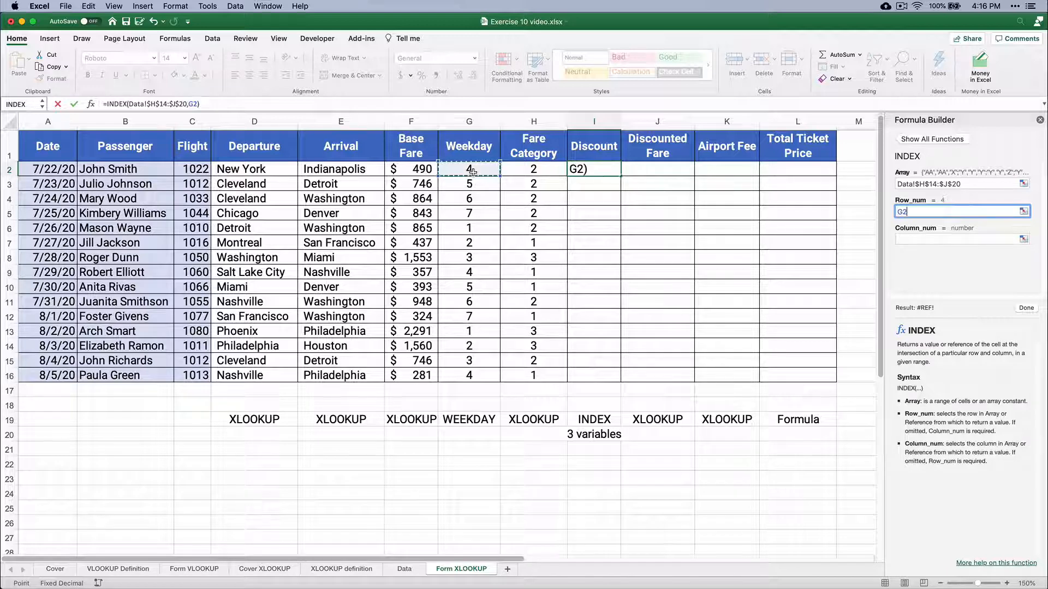
click(902, 241)
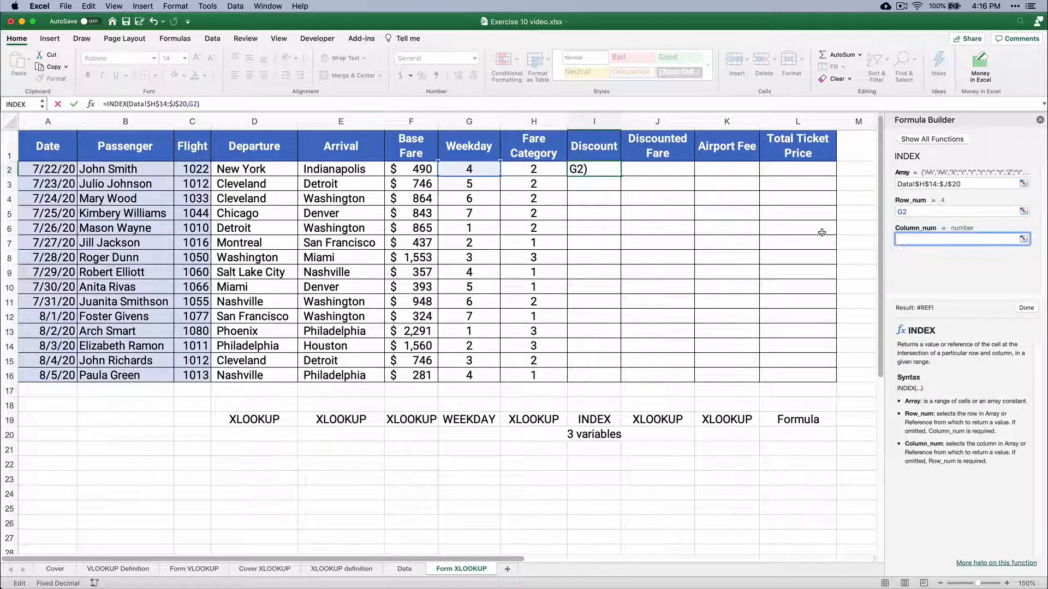
click(535, 171)
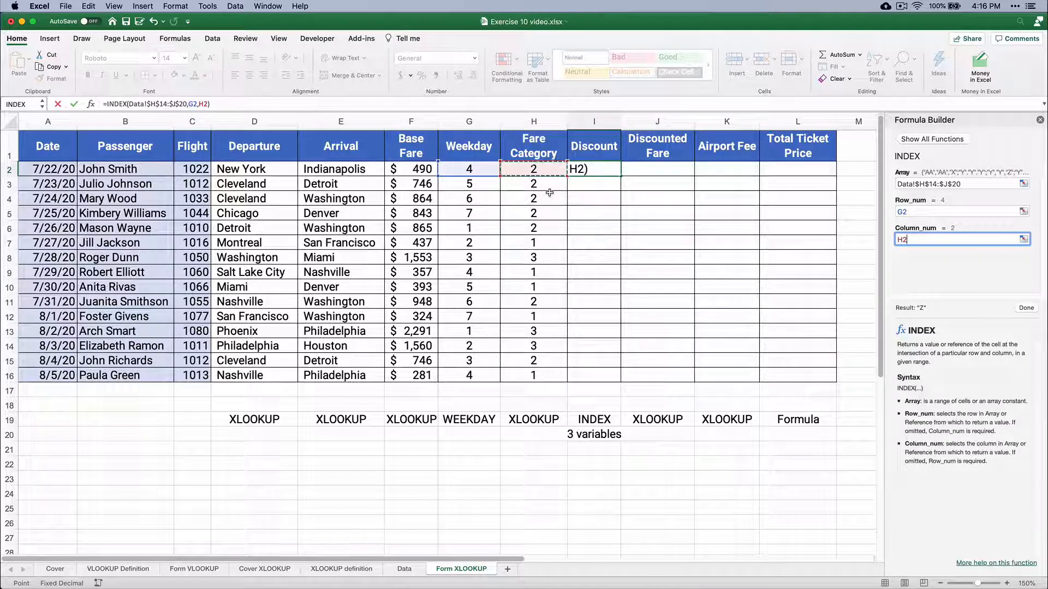
click(1026, 309)
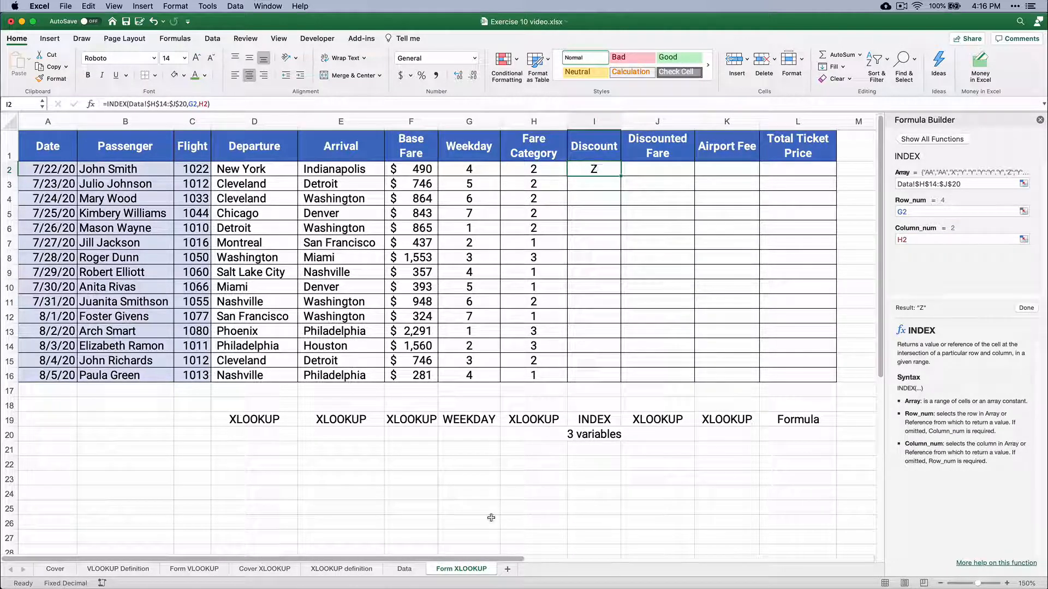
Check I2's result in the Data sheet's Discount Category table where weekday 4 meets fare category 2
click(406, 573)
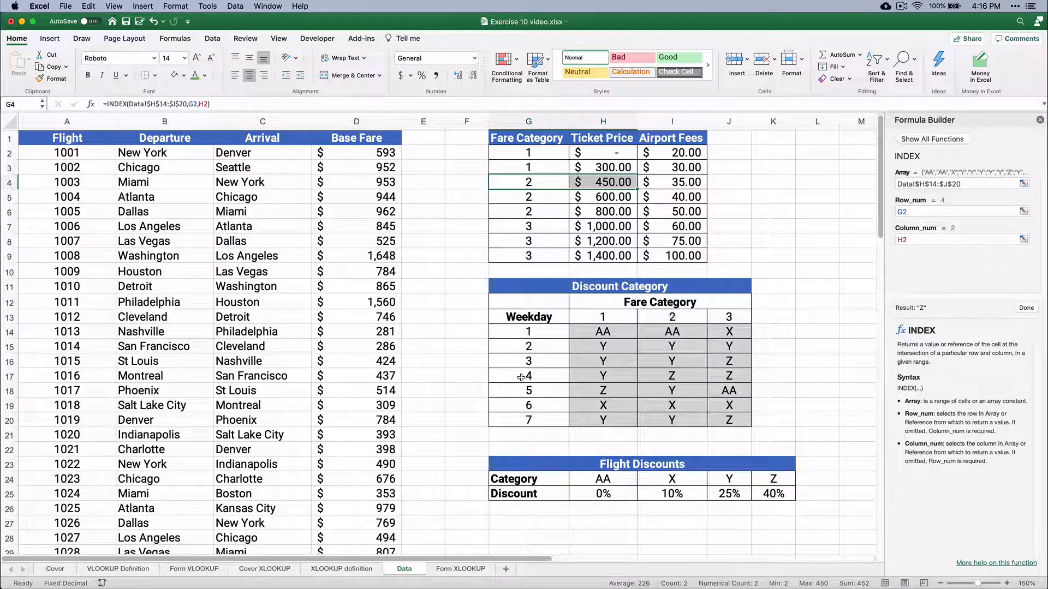
drag(517, 378, 650, 375)
click(667, 375)
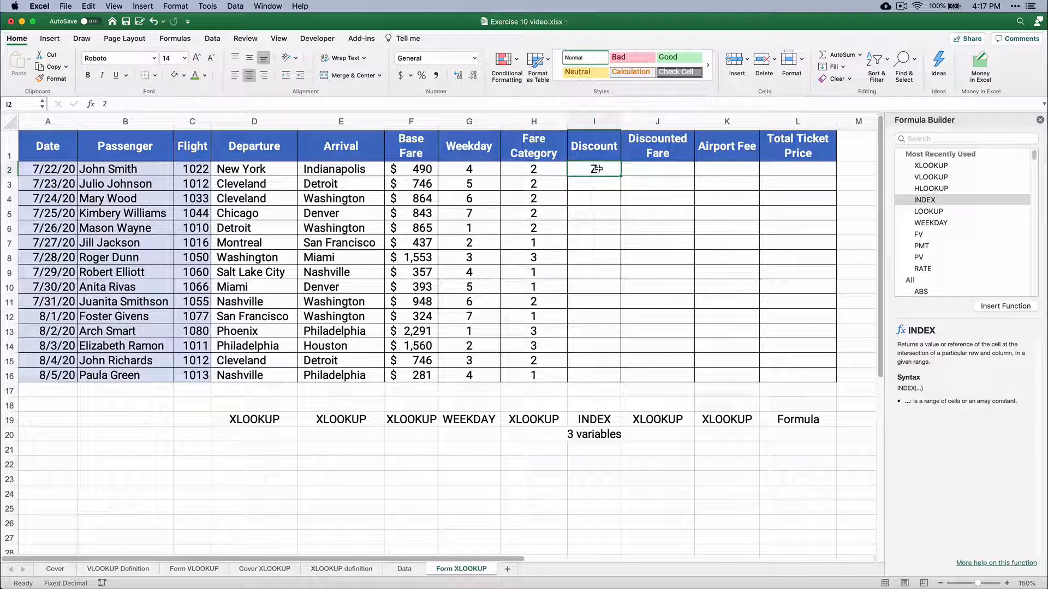
Fill the Discount formula from I2 down to I16 on the Form XLOOKUP sheet and inspect several of the copied formulas
click(598, 169)
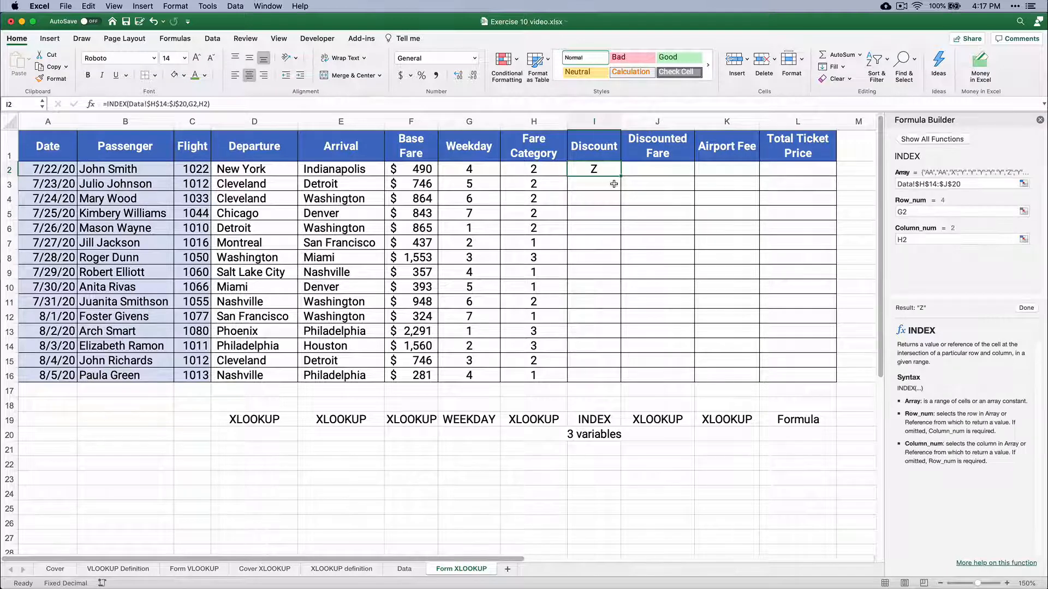
double_click(621, 177)
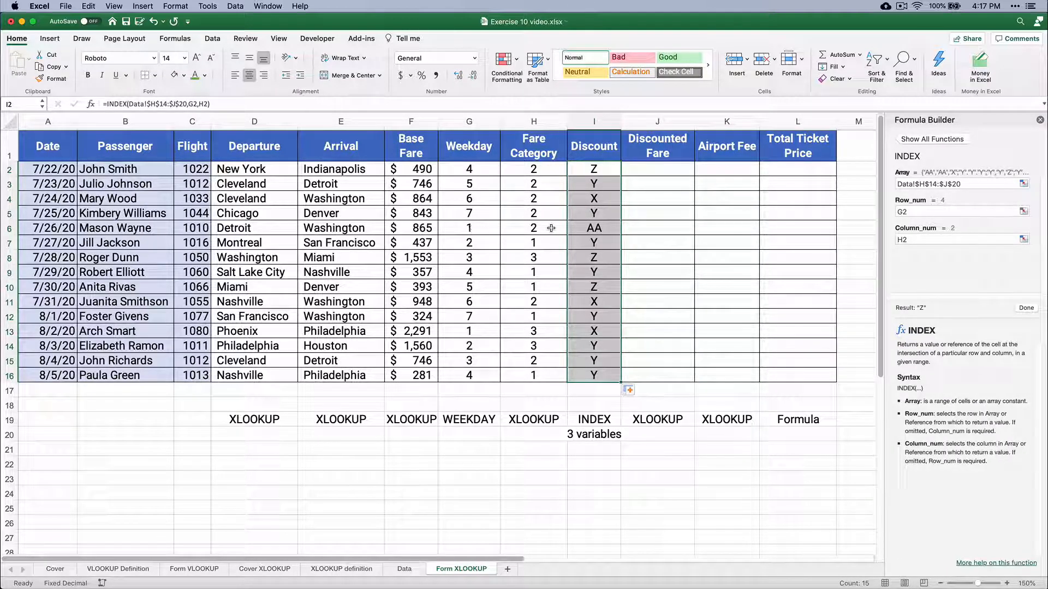
click(593, 167)
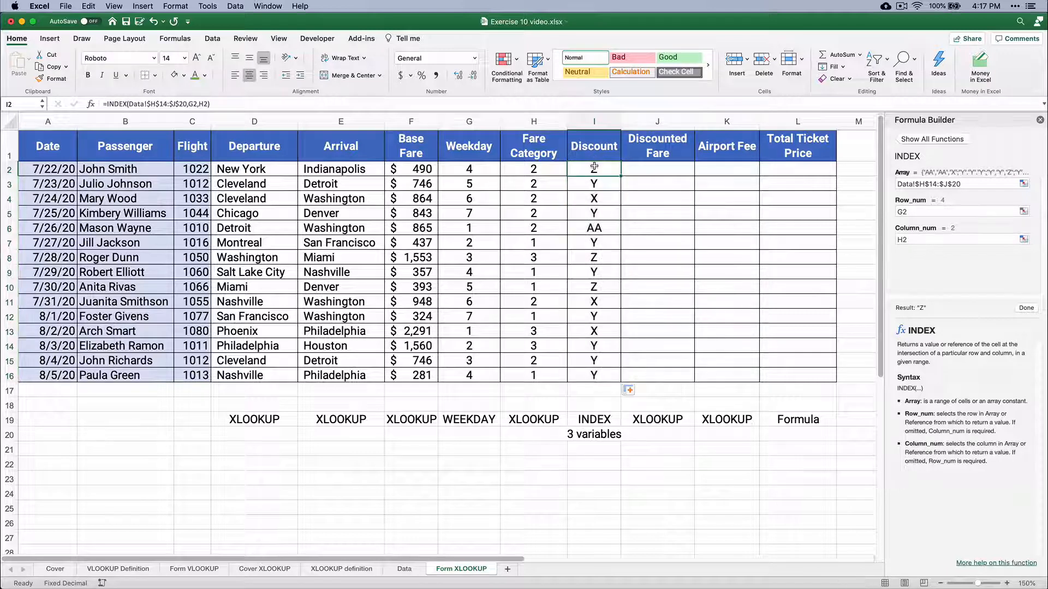
click(592, 184)
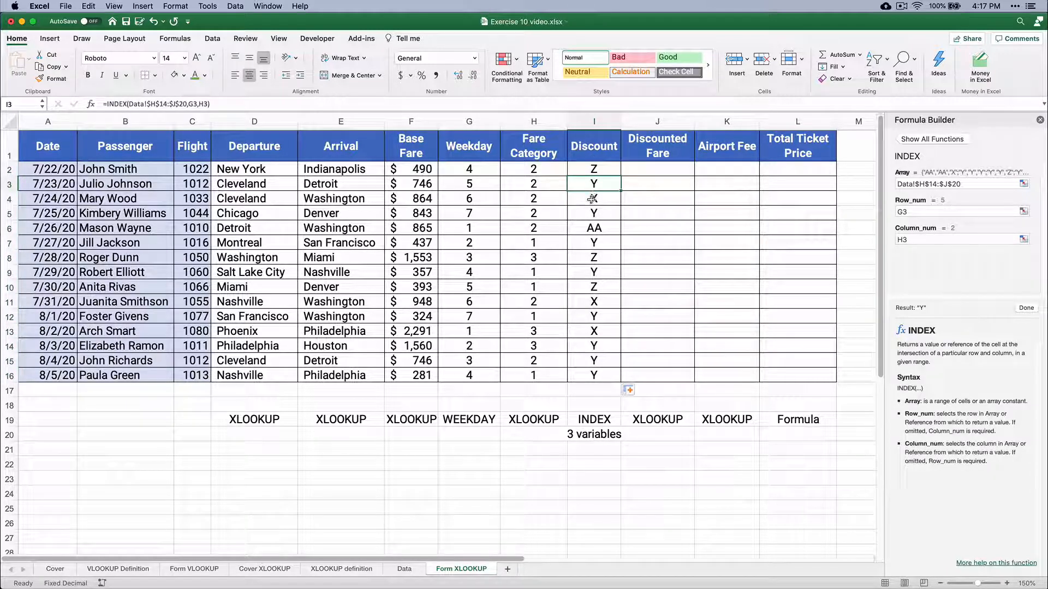
click(592, 198)
click(590, 224)
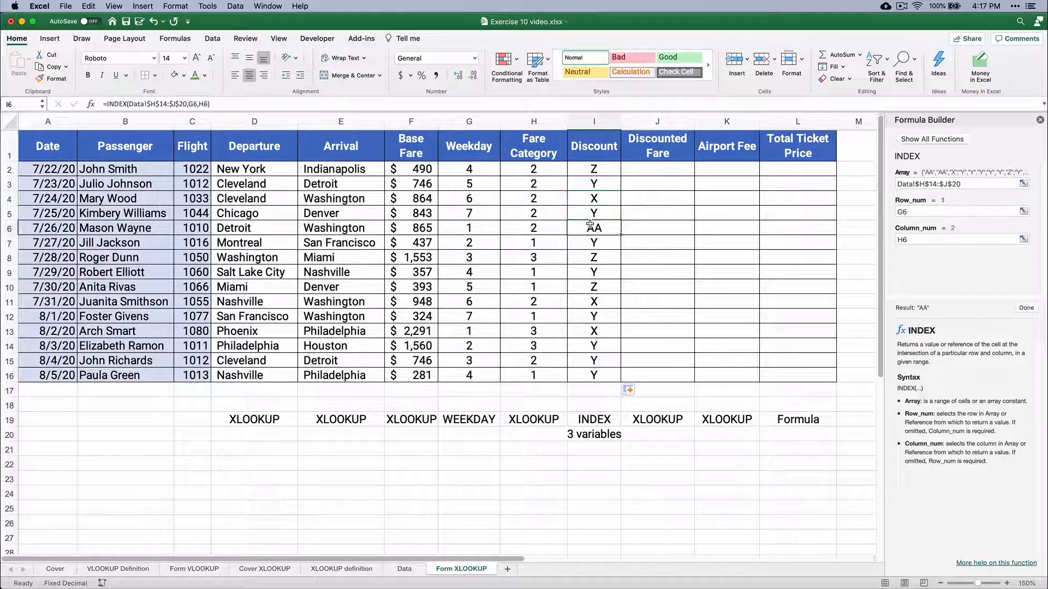
Examine the category and discount rows H24:K25 of the Flight Discounts table on the Data sheet for the Discounted Fare column
click(655, 172)
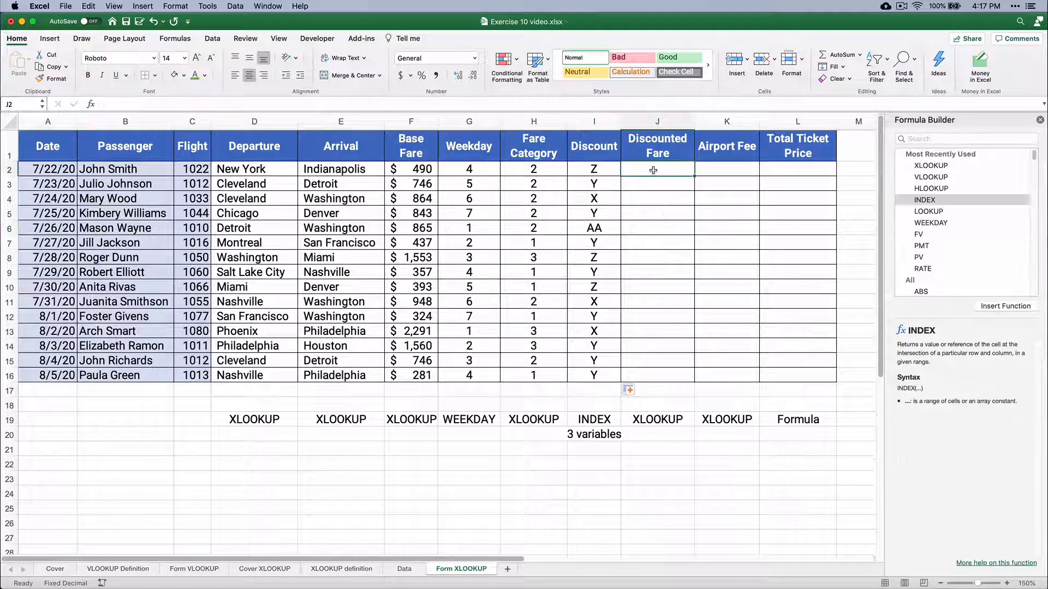
click(408, 570)
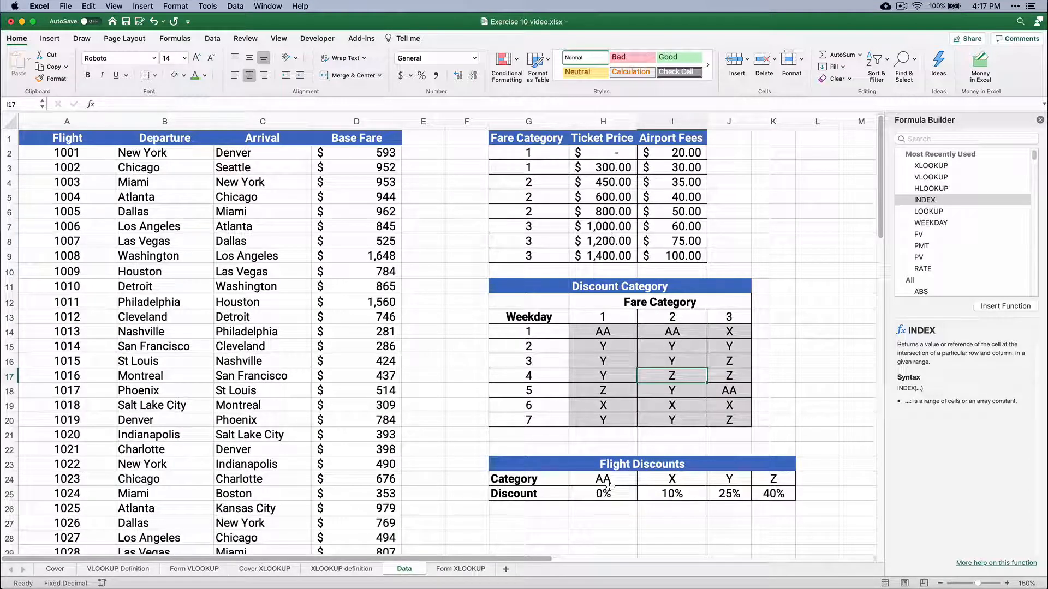
drag(592, 481, 768, 494)
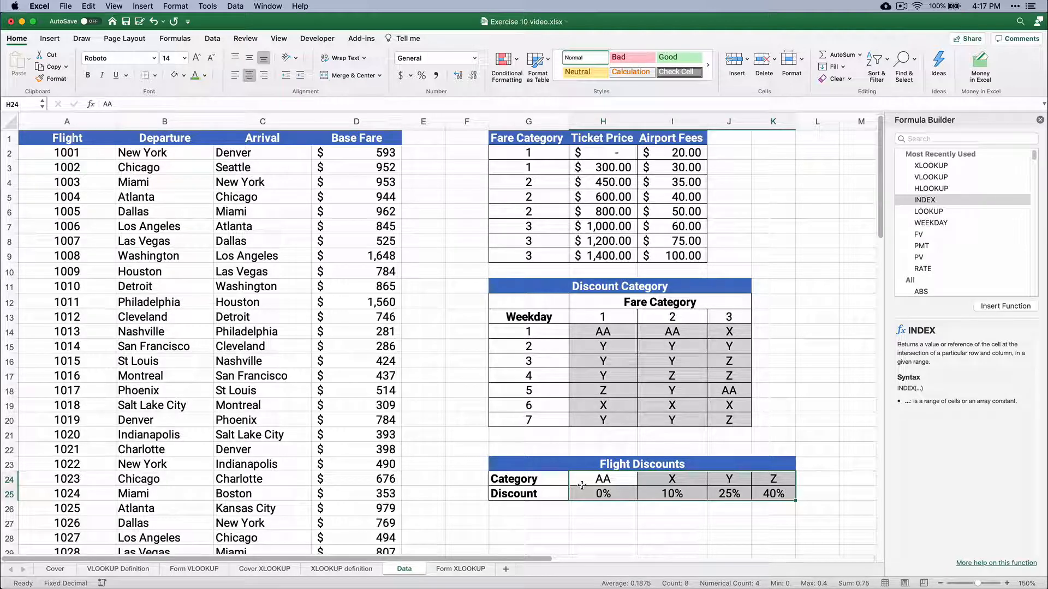
click(477, 570)
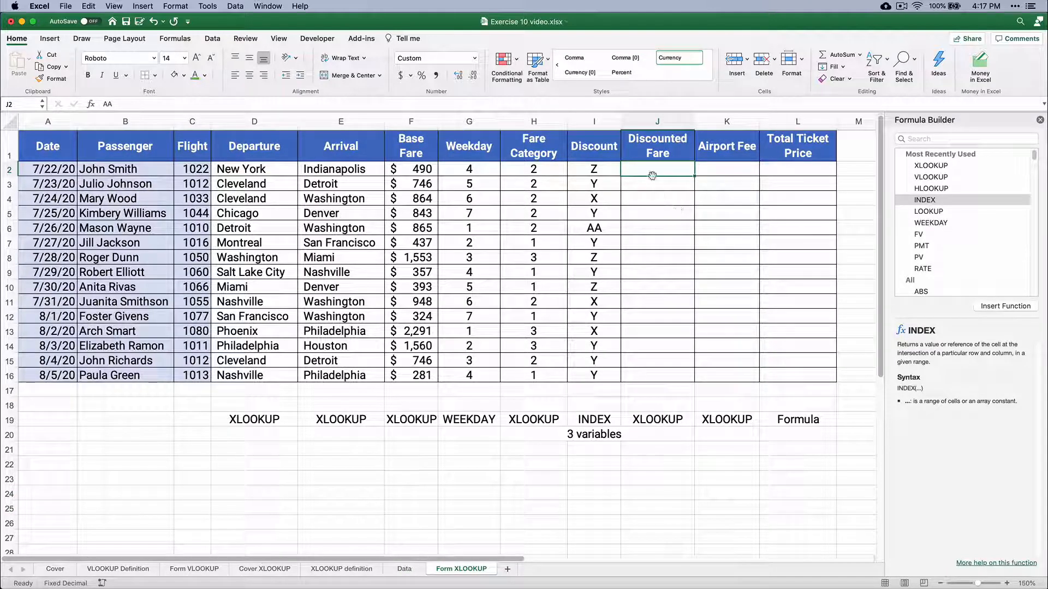
Start an XLOOKUP formula in J2 with I2 as the lookup value and the absolute range Data!$H$24:$K$24 as the lookup array
double_click(930, 165)
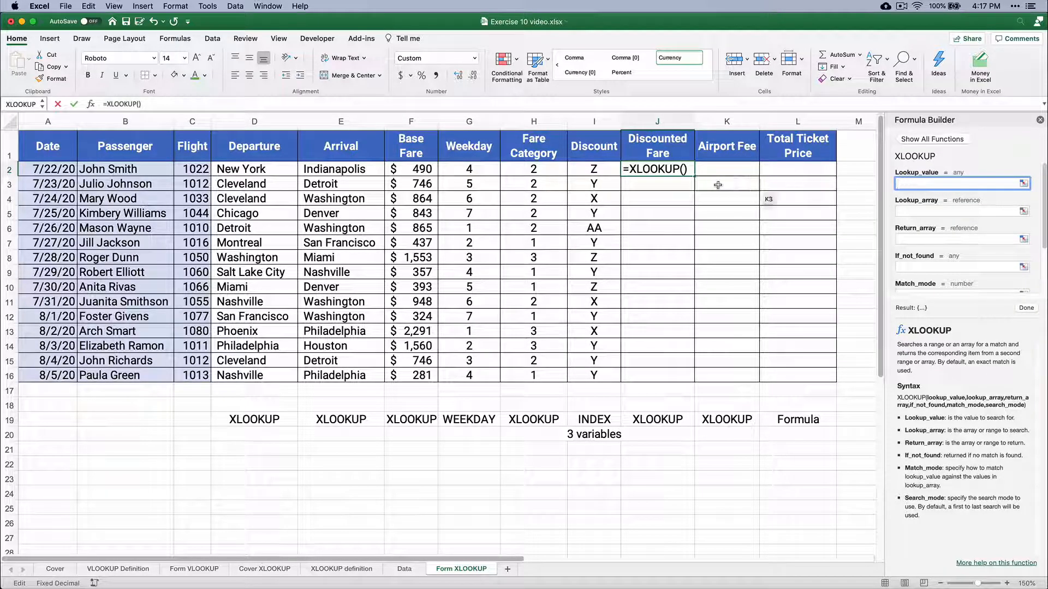
click(599, 171)
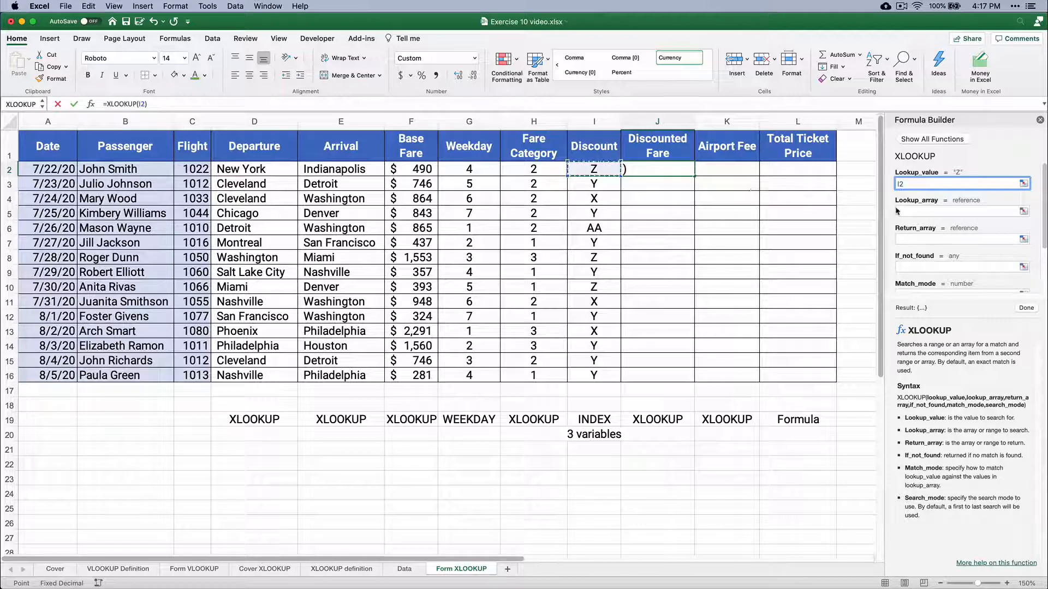
key(Tab)
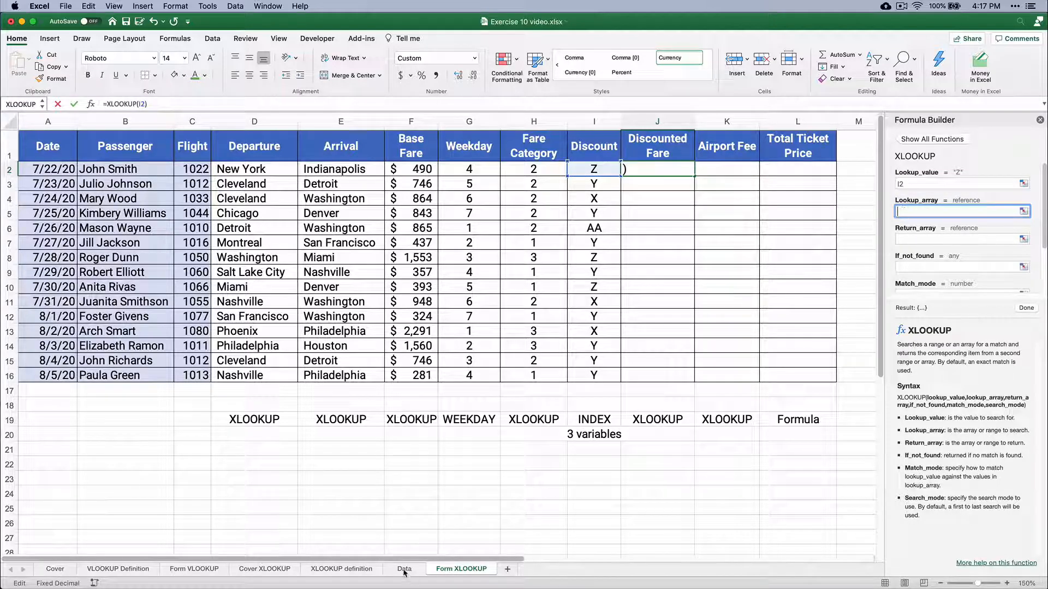
click(405, 569)
click(586, 484)
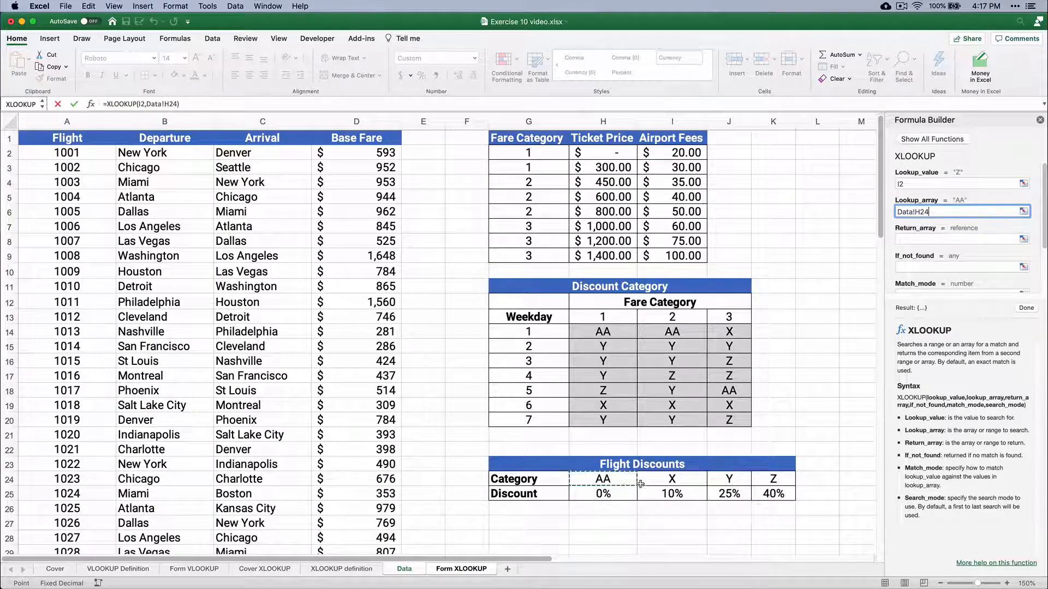
drag(640, 483, 763, 484)
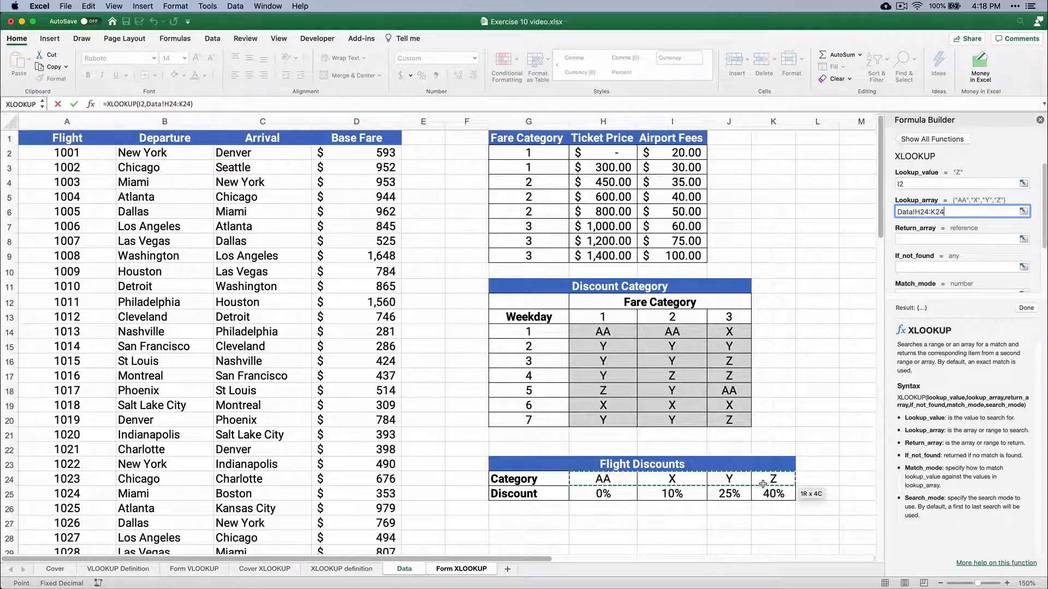
key(F4)
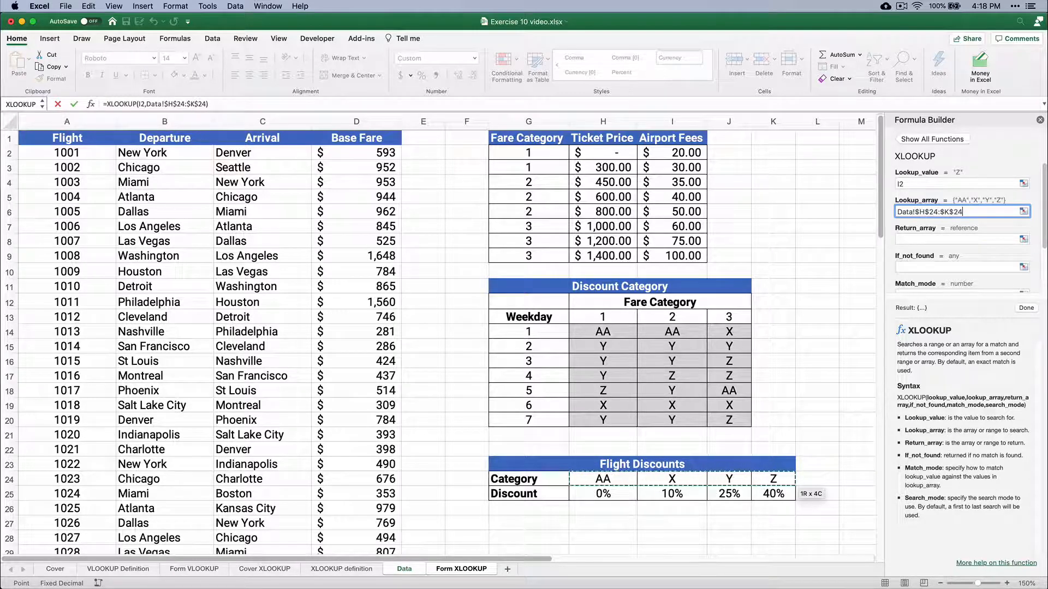
Set the XLOOKUP return array to the discount percentages in the absolute range Data!$H$25:$K$25
click(918, 240)
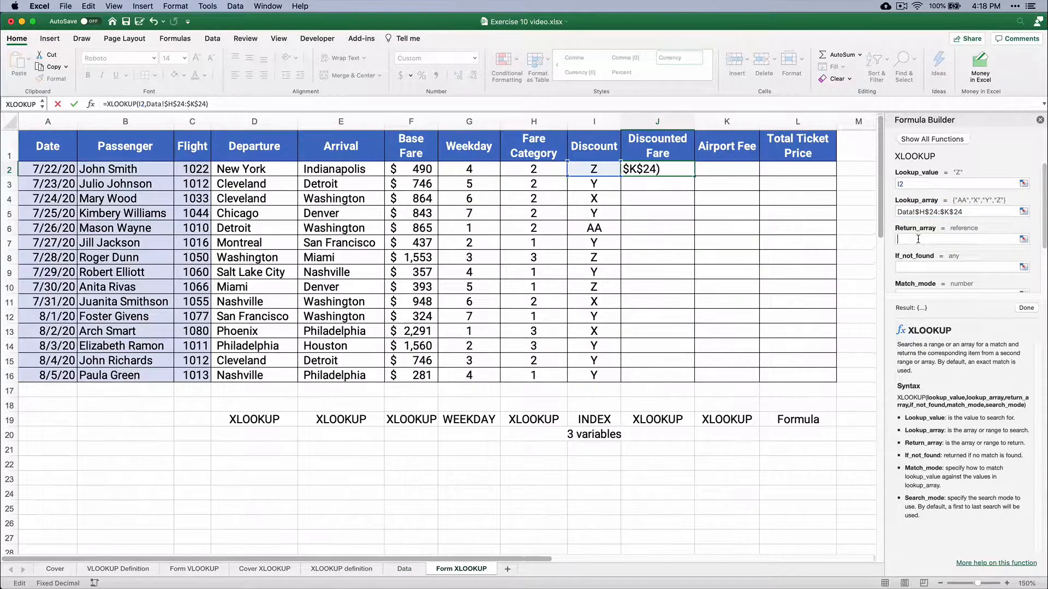
click(407, 569)
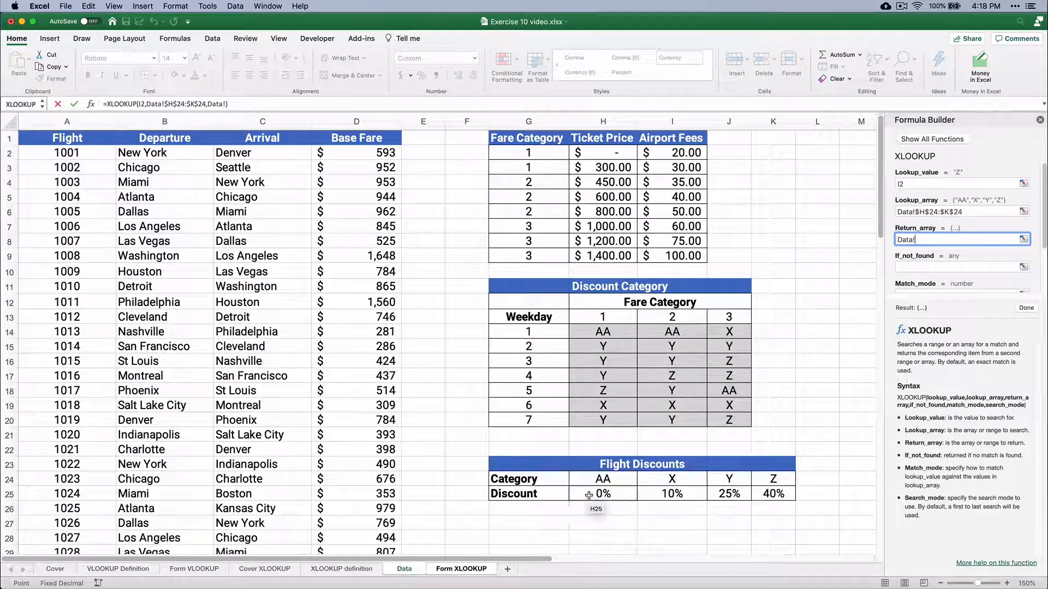
drag(594, 494, 771, 494)
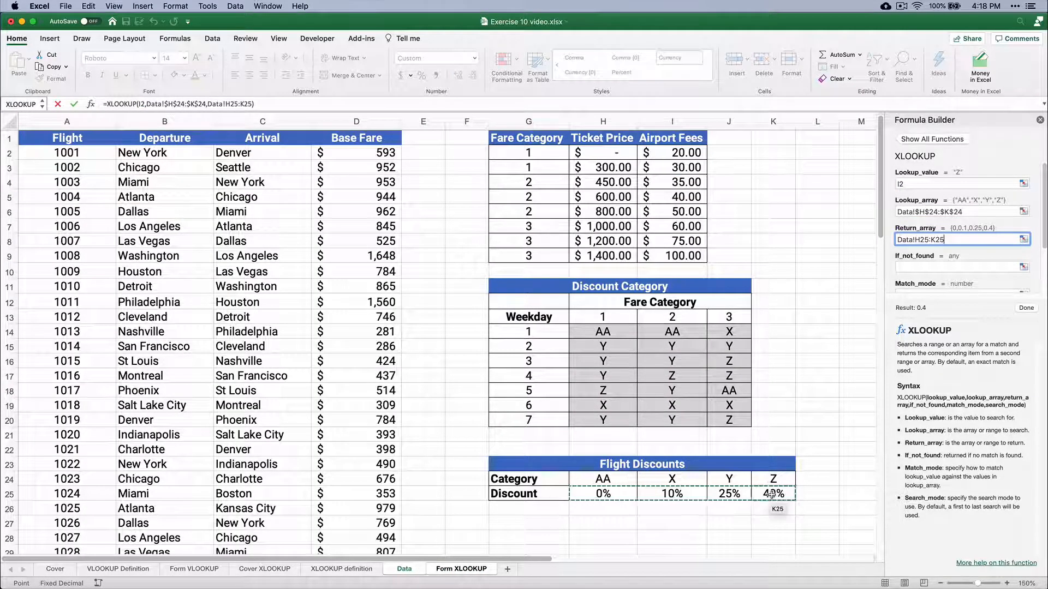
key(super+t)
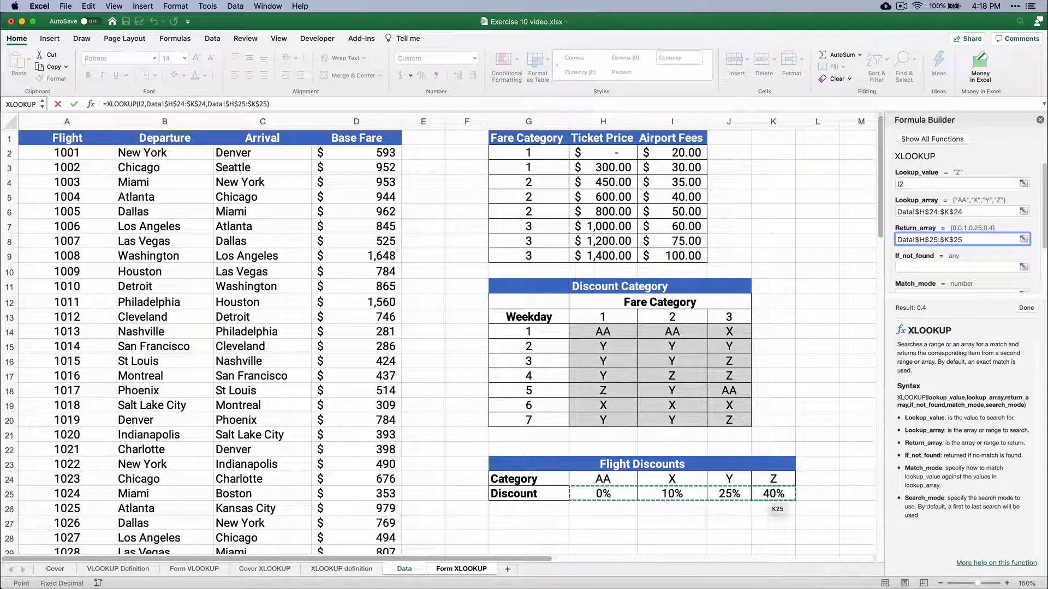
Complete the J2 XLOOKUP with "None" if not found, exact match (0) and search first-to-last (1), and enter the formula
click(909, 267)
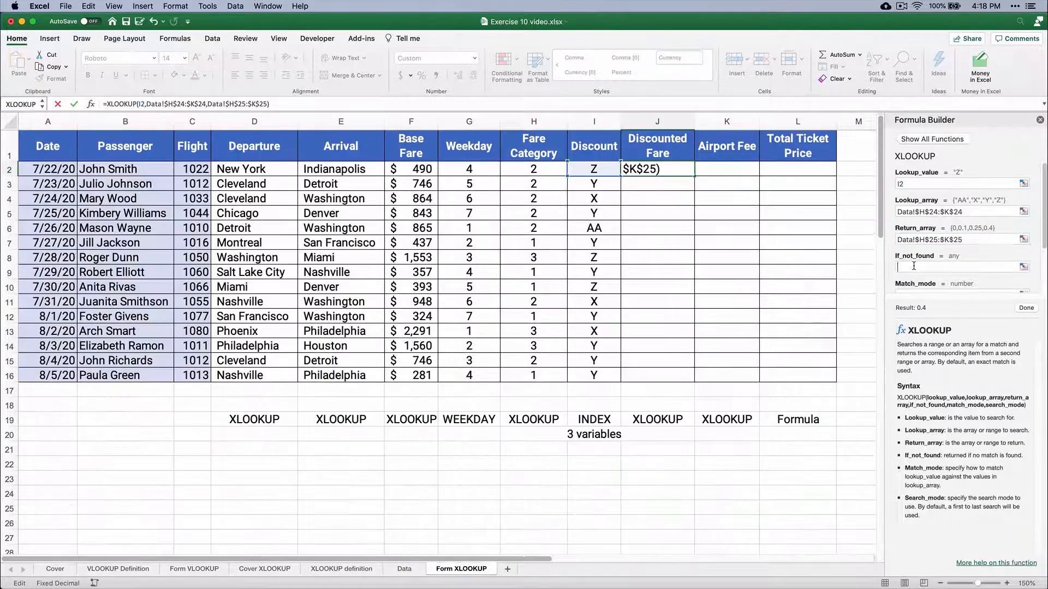
text(None)
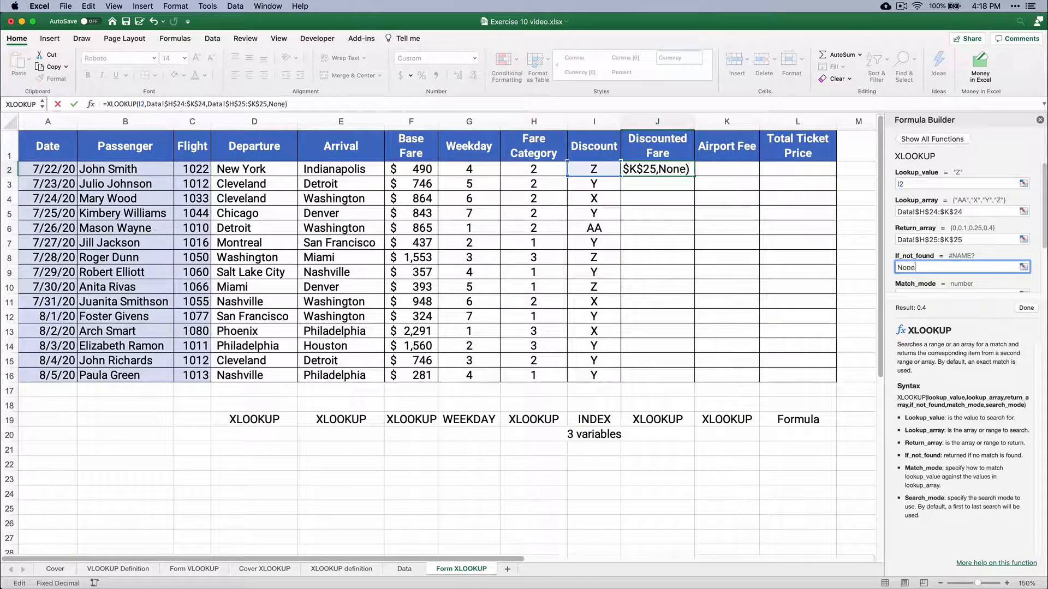
scroll(960, 256, down, 3)
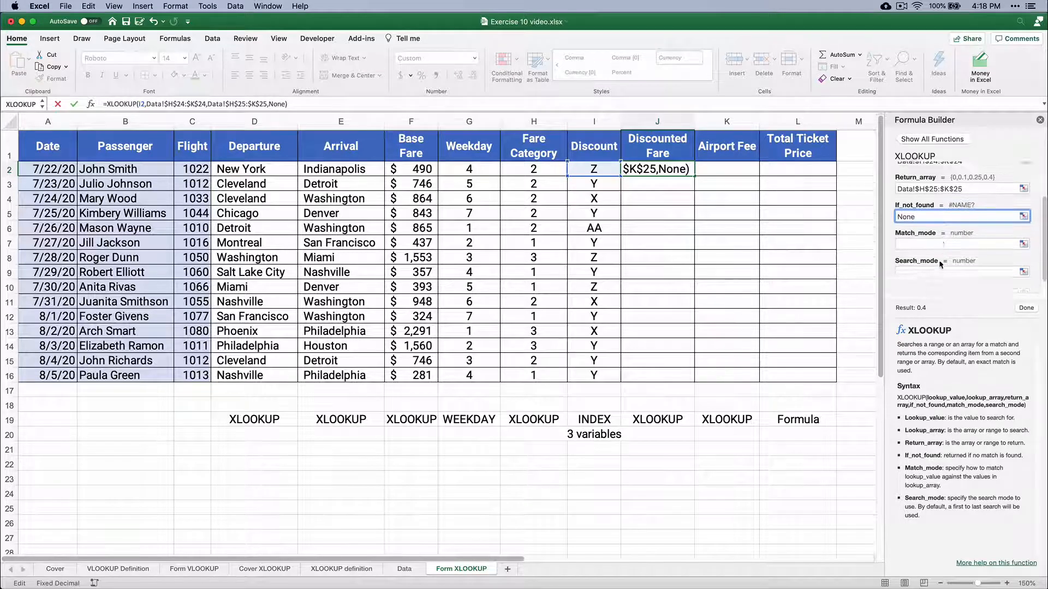
click(909, 244)
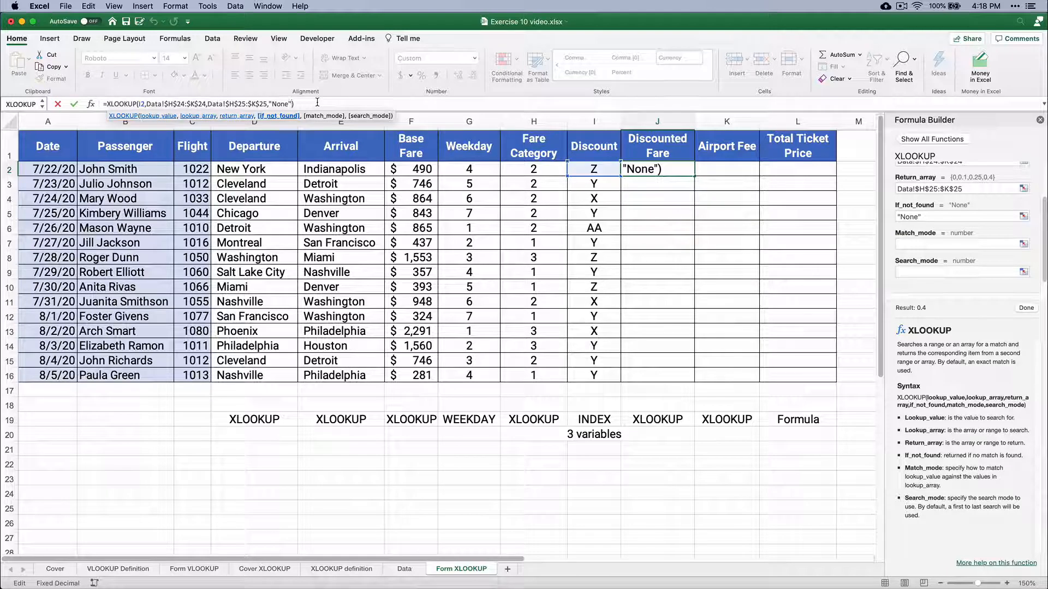
text(,)
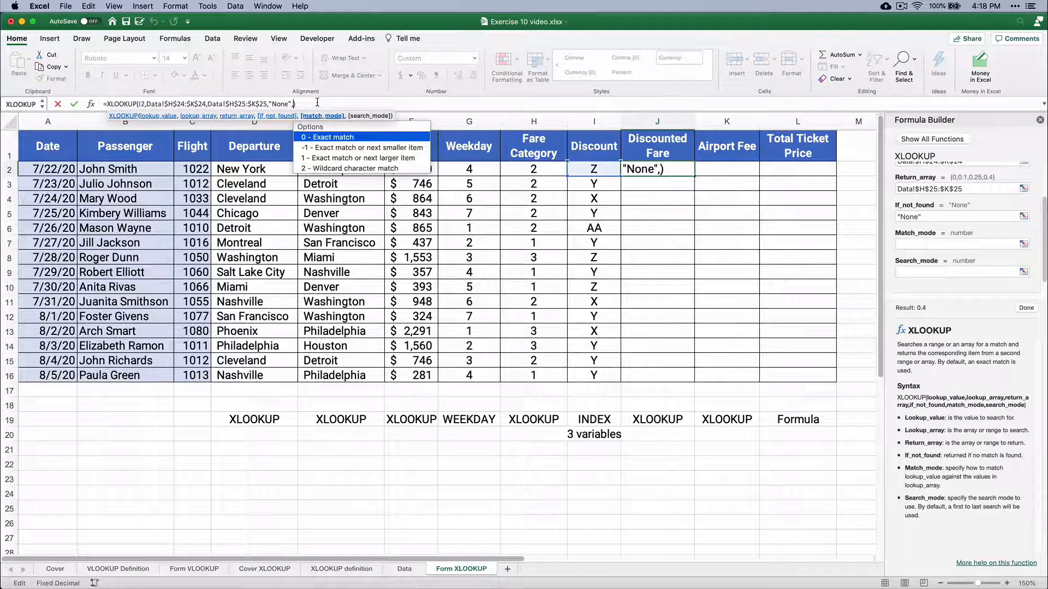
double_click(329, 138)
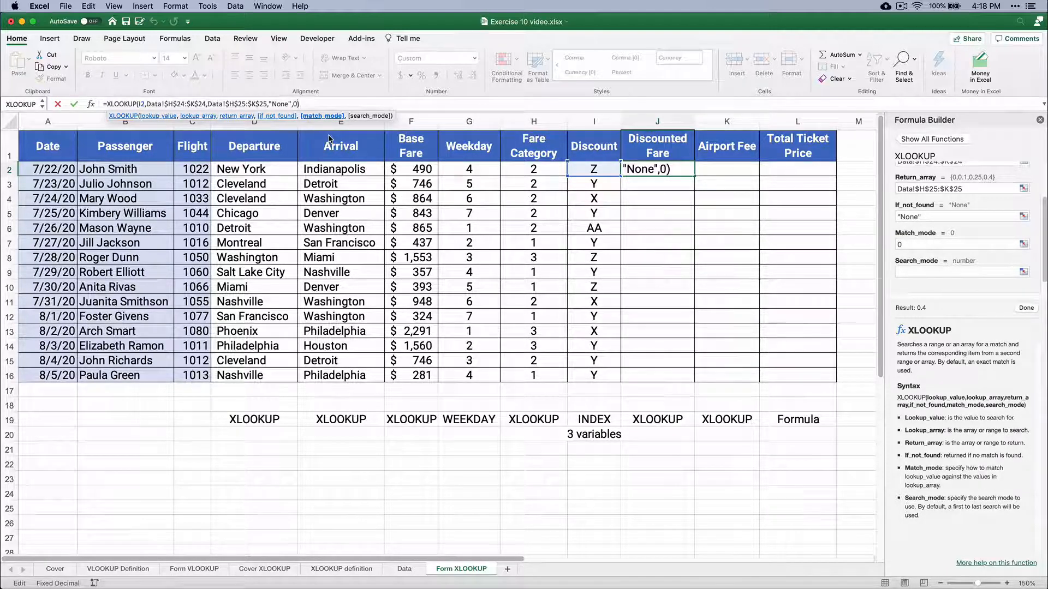
text(,)
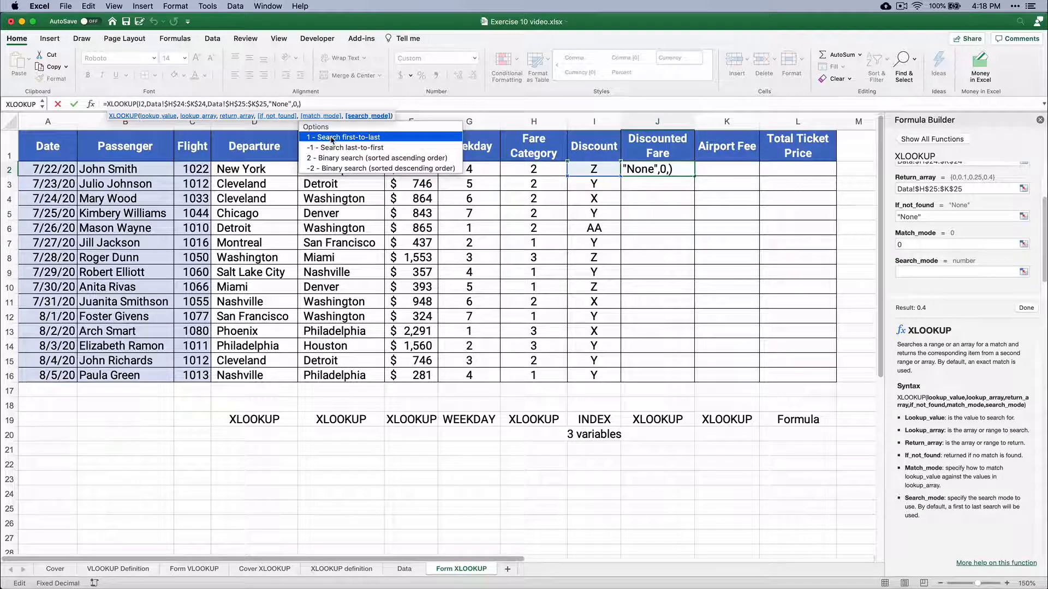
double_click(331, 138)
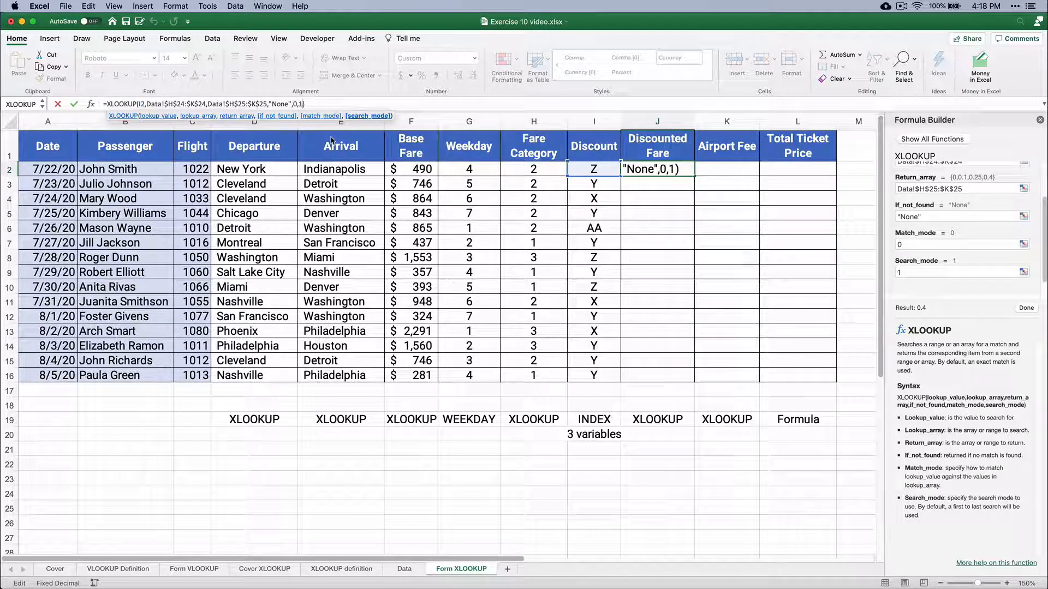
key(Return)
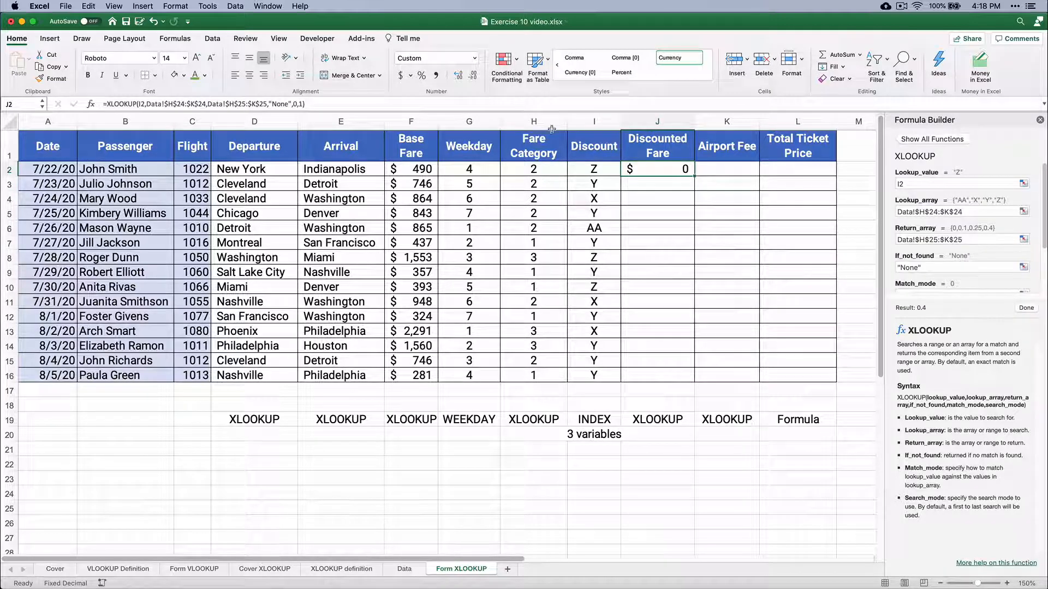
Format J2 as a percentage and compare it with the Flight Discounts table H24:K25 on the Data sheet
click(421, 76)
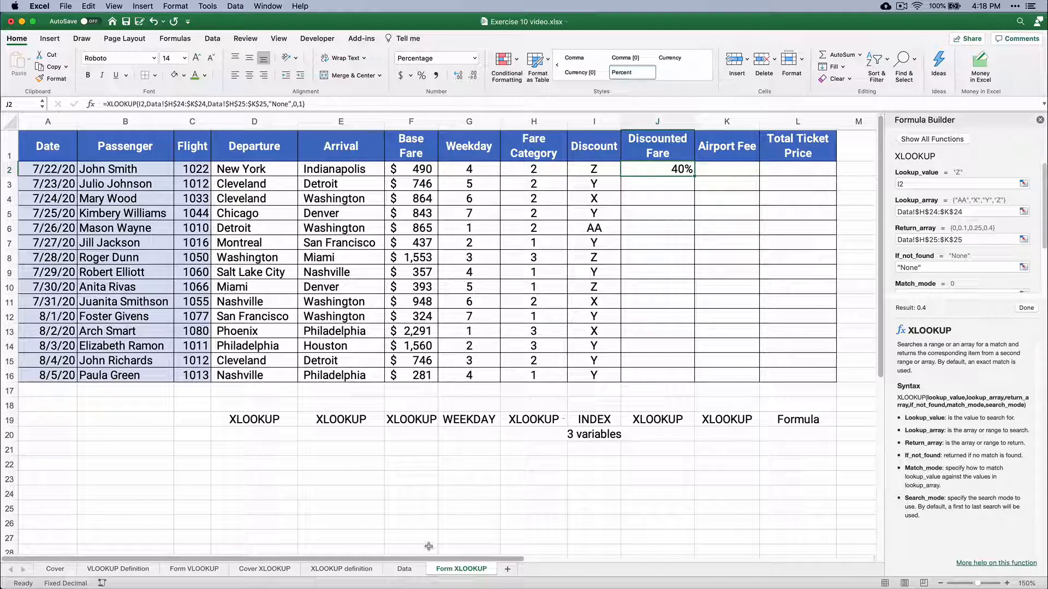
click(412, 569)
drag(603, 479, 773, 493)
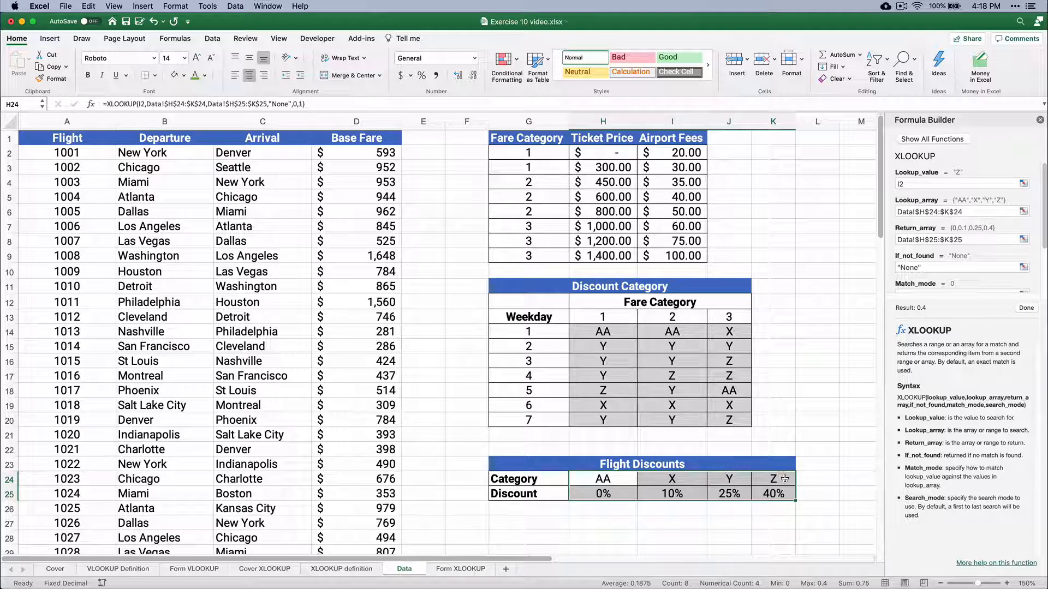
click(461, 569)
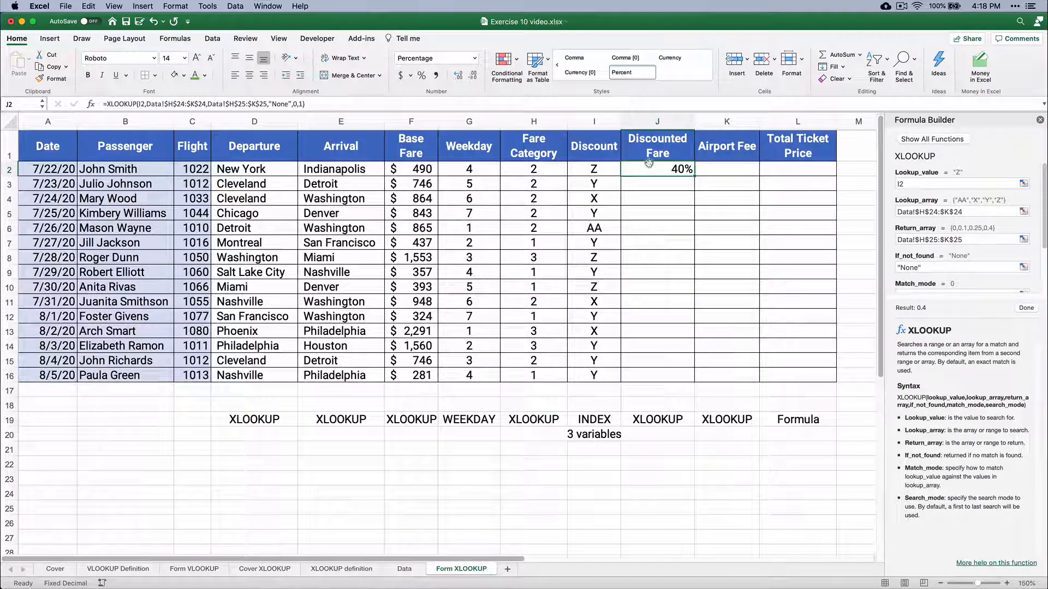
Fill the discount lookup from J2 down to J16 on the Form XLOOKUP sheet and inspect the copies in J3, J4 and J6
double_click(694, 175)
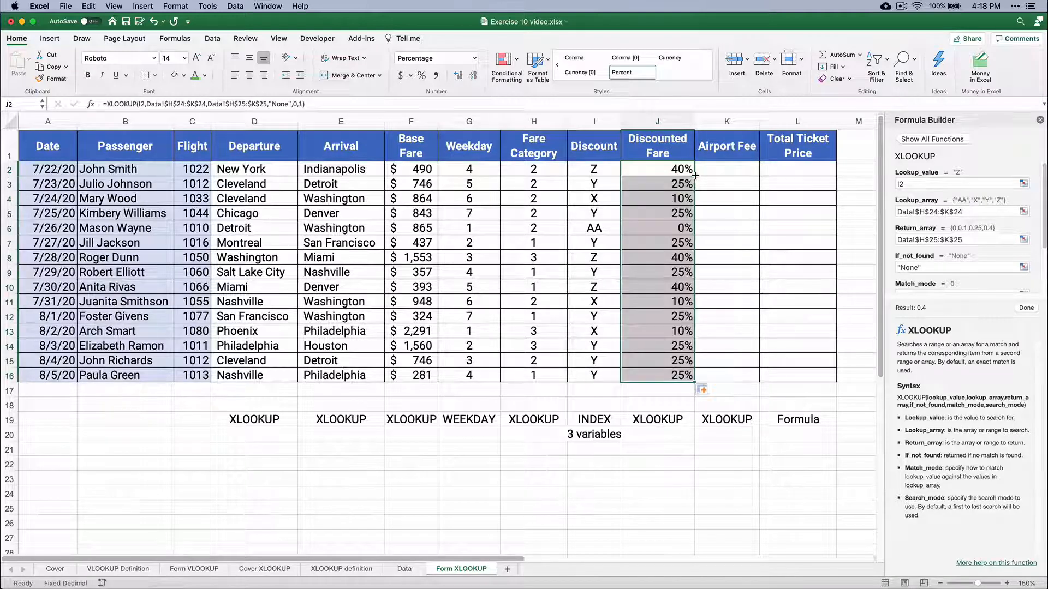
click(668, 186)
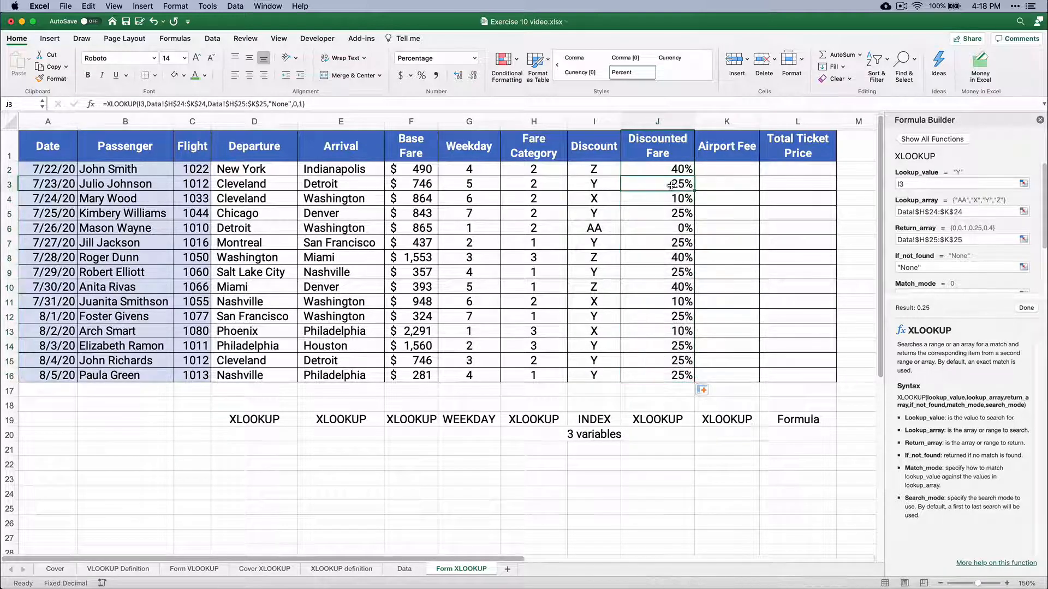
click(654, 201)
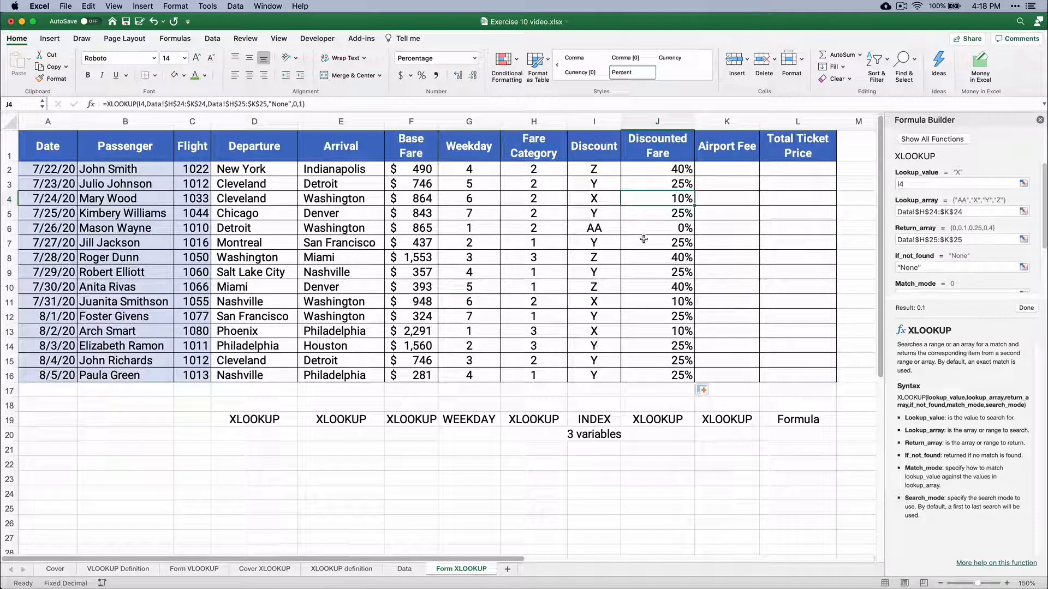
click(640, 228)
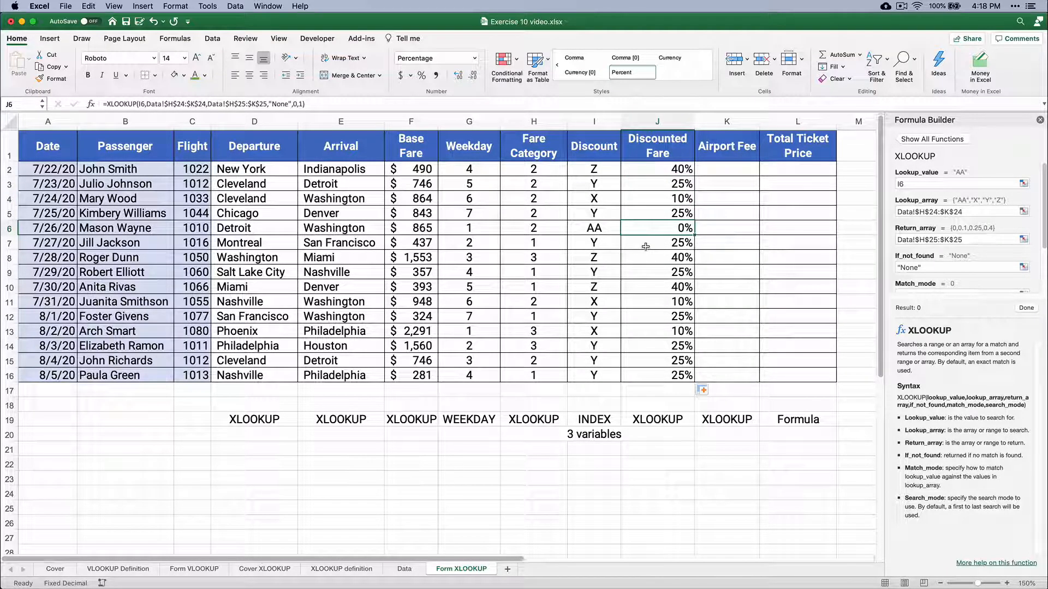
Change the J2 formula to subtract the lookup result from one, as (1-XLOOKUP(...)), and fill it down to J16
click(660, 169)
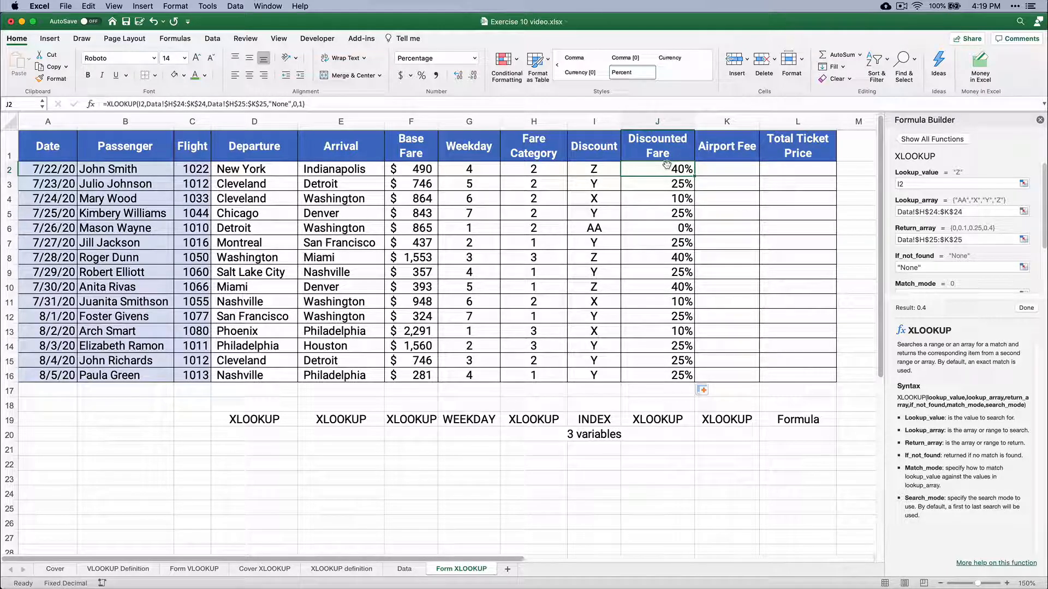
click(107, 104)
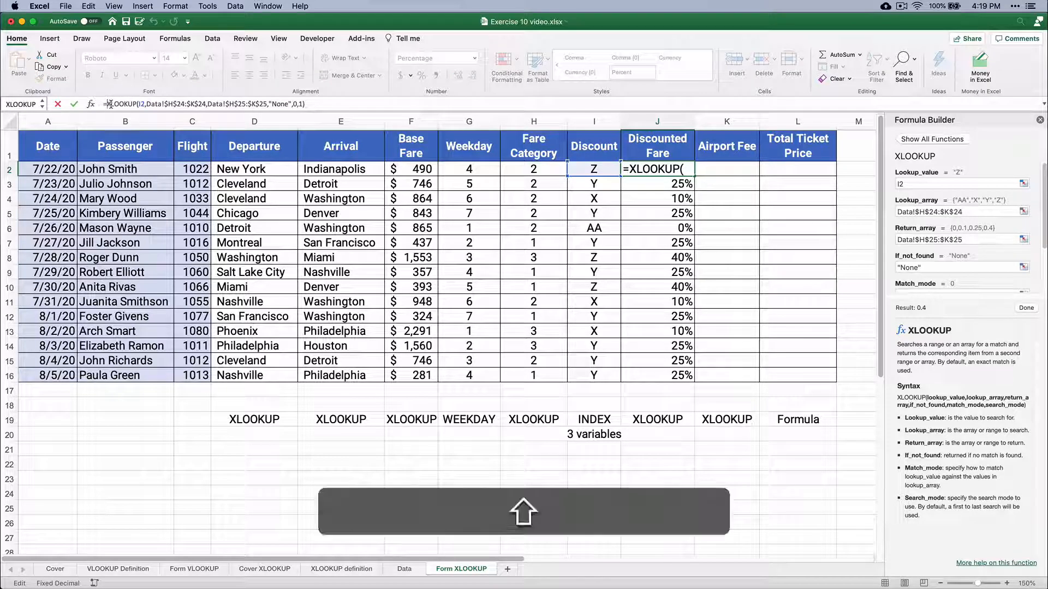
text(()
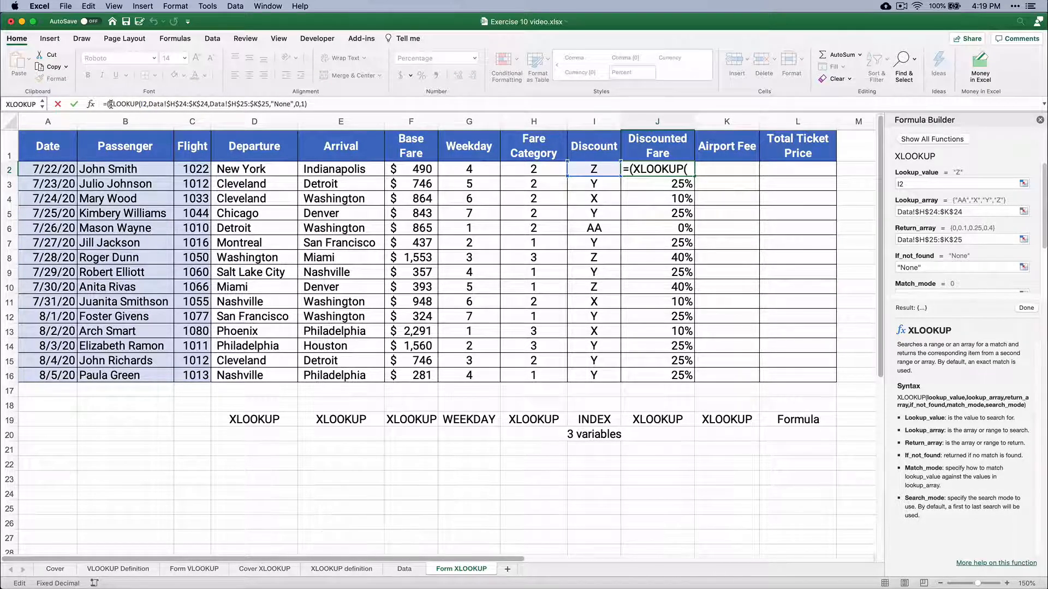
text(1-)
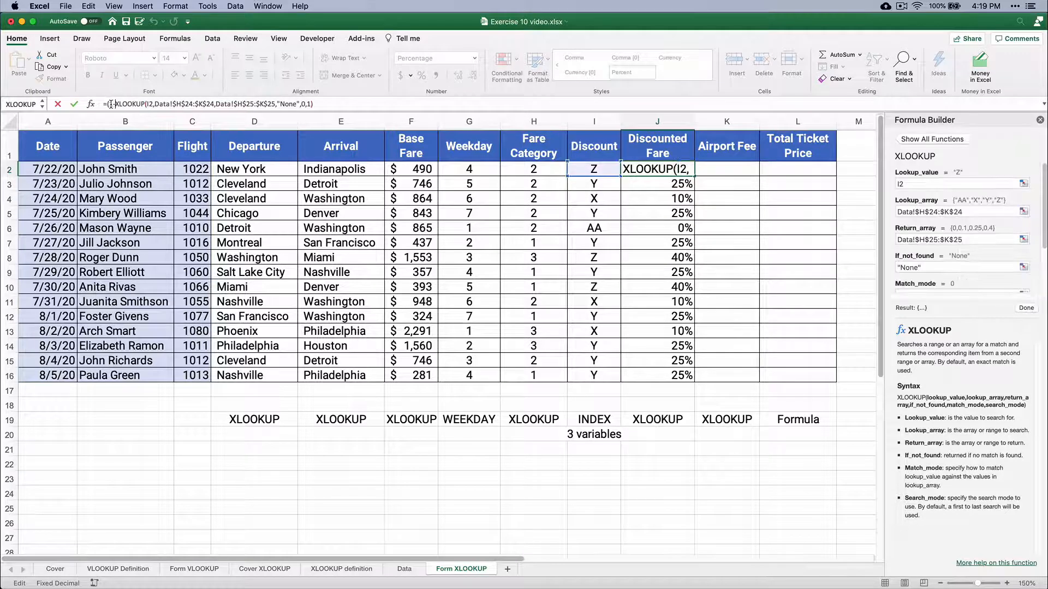
click(321, 104)
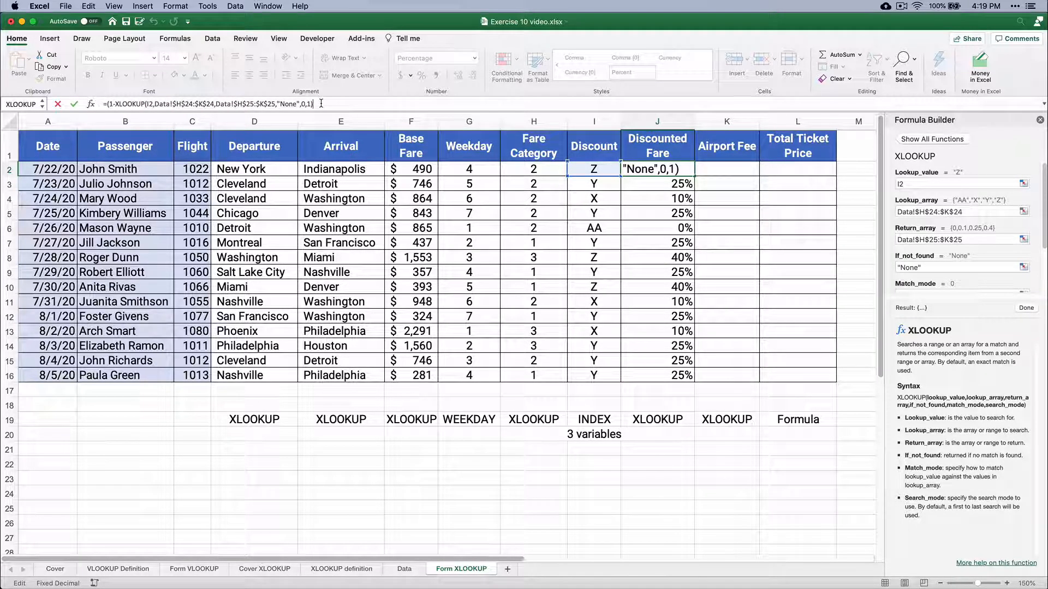
text())
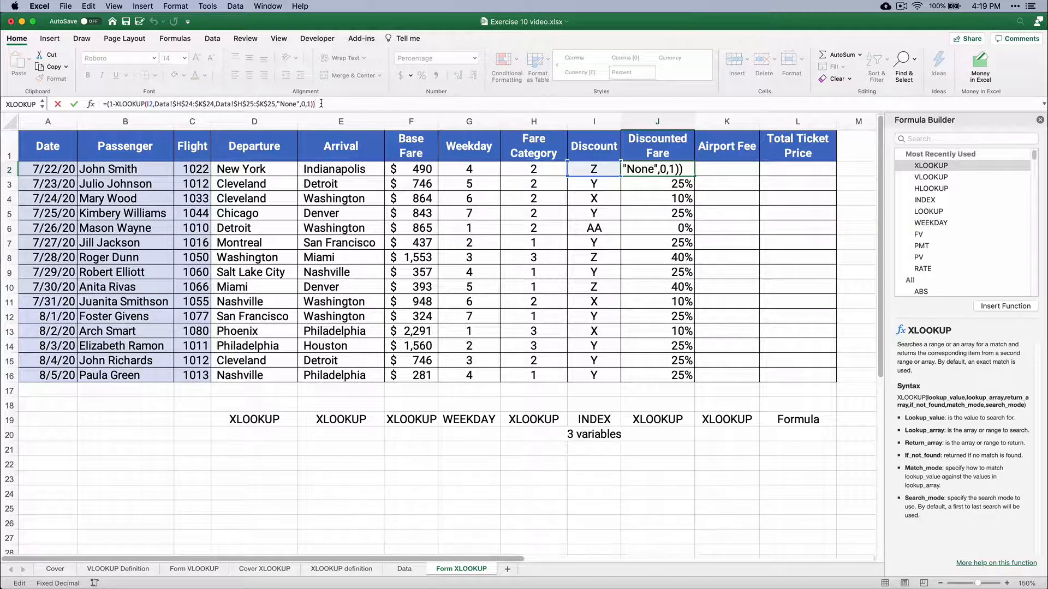
key(Return)
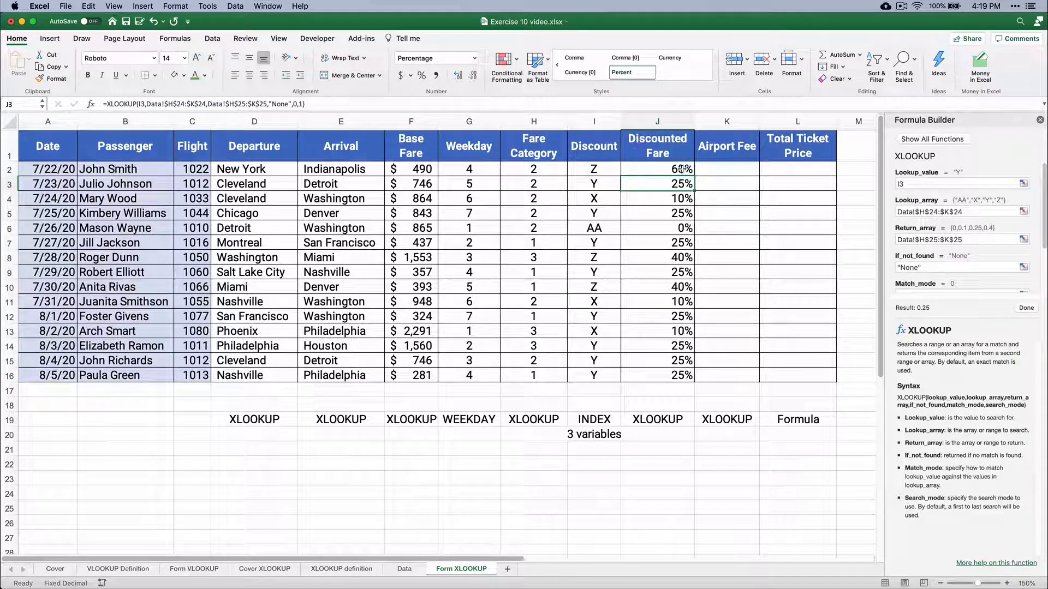
click(682, 169)
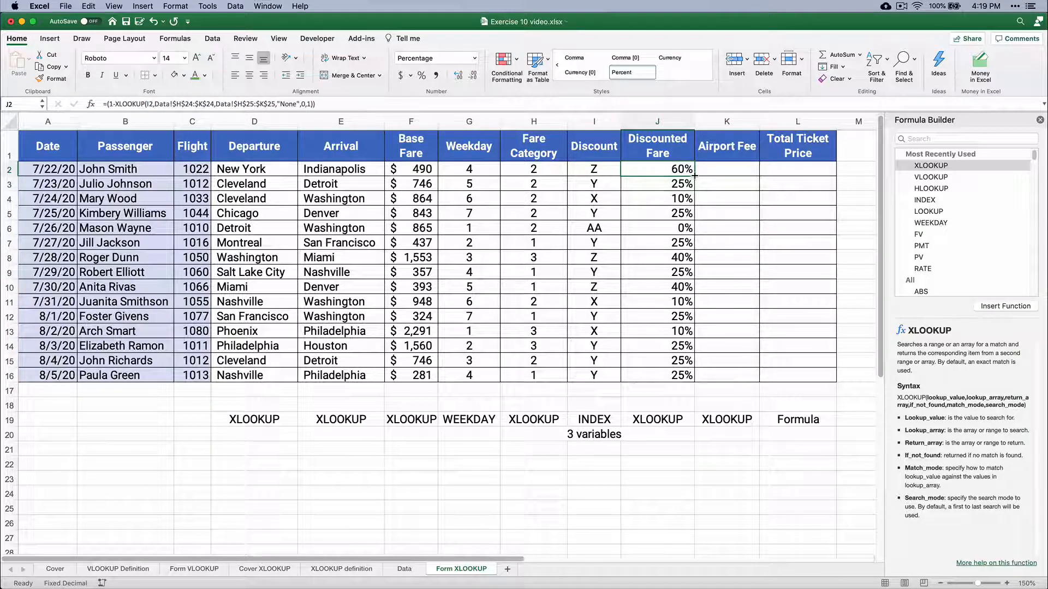
double_click(694, 176)
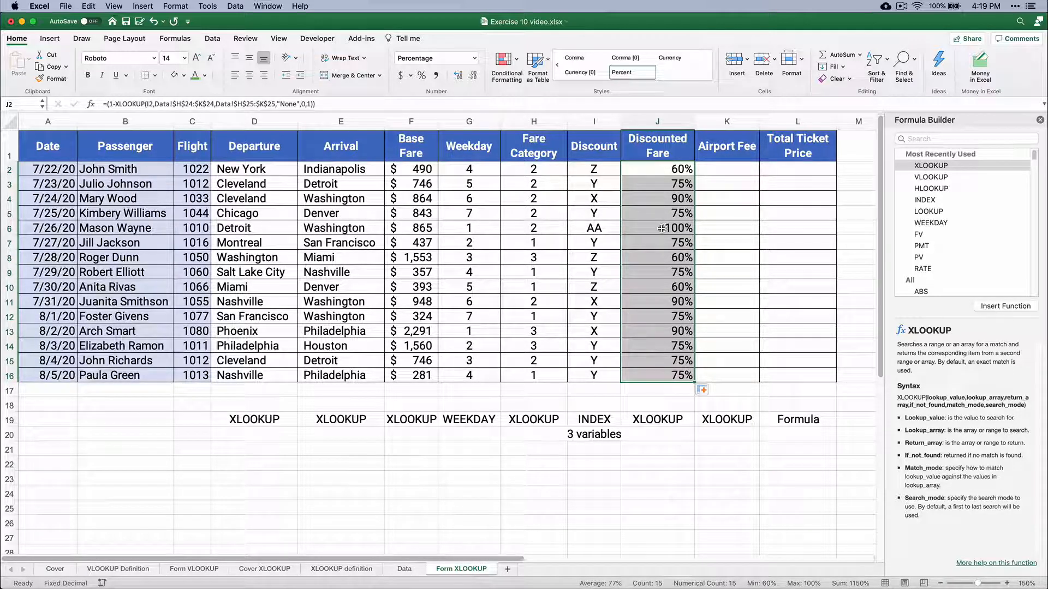
Multiply the parenthesised expression in J2 by the base fare in F2
click(659, 173)
click(358, 103)
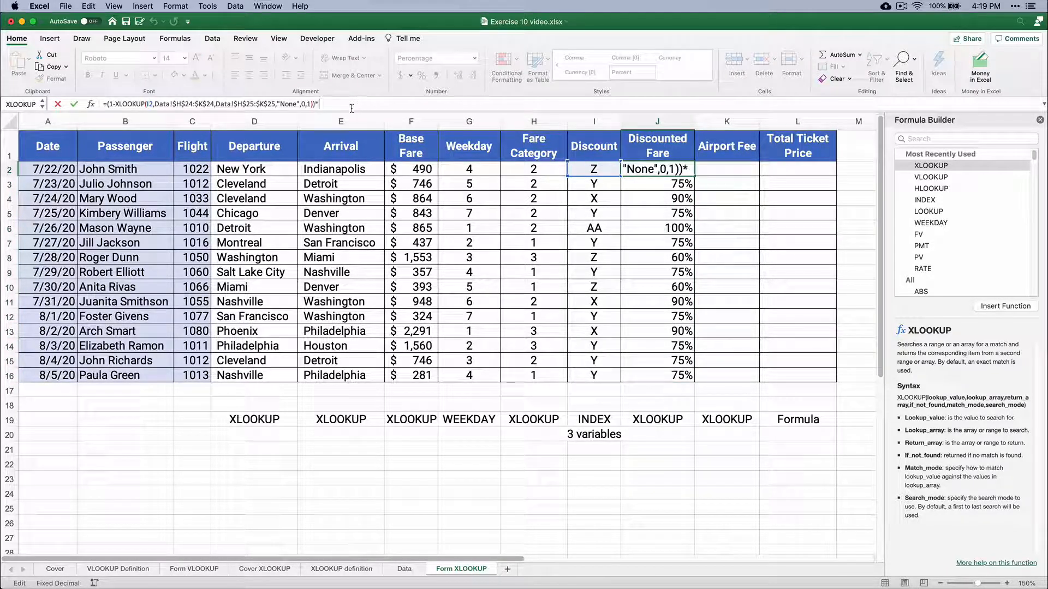
click(404, 169)
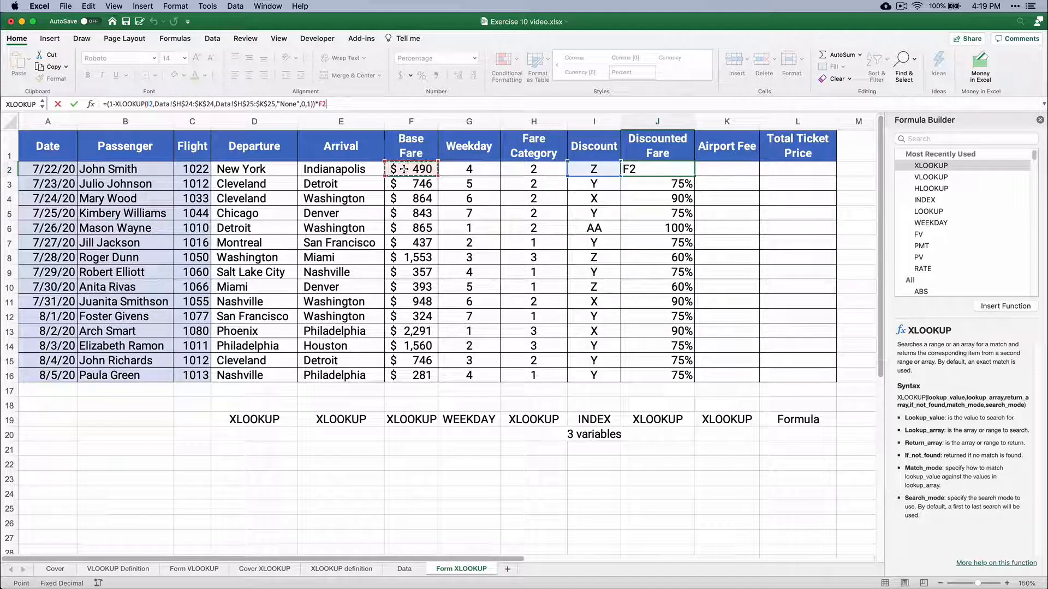
key(Return)
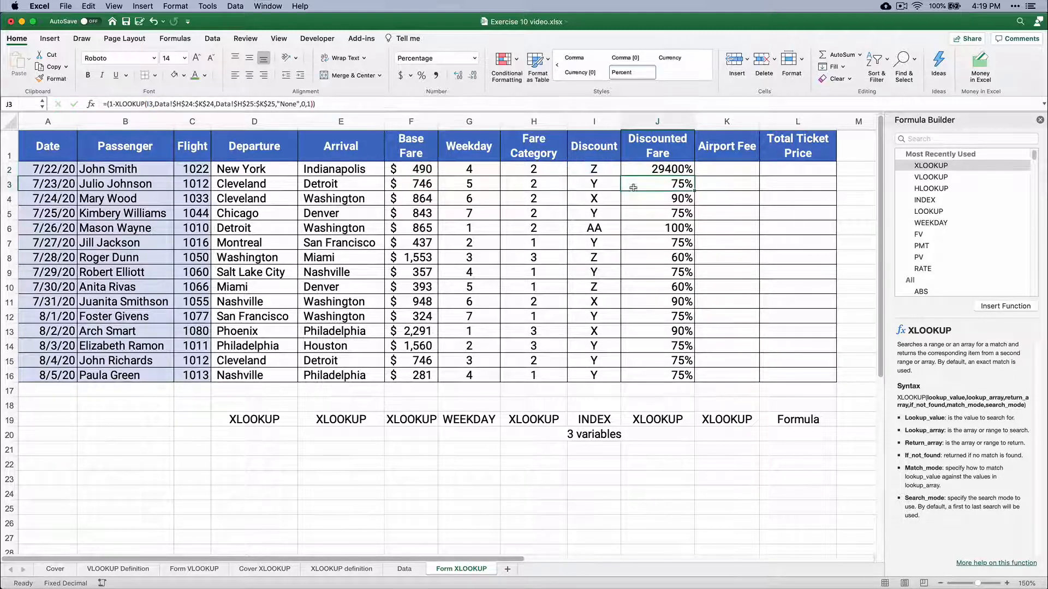
Format J2 as dollar accounting with no decimal places and fill the Discounted Fare formula down to J16
click(650, 169)
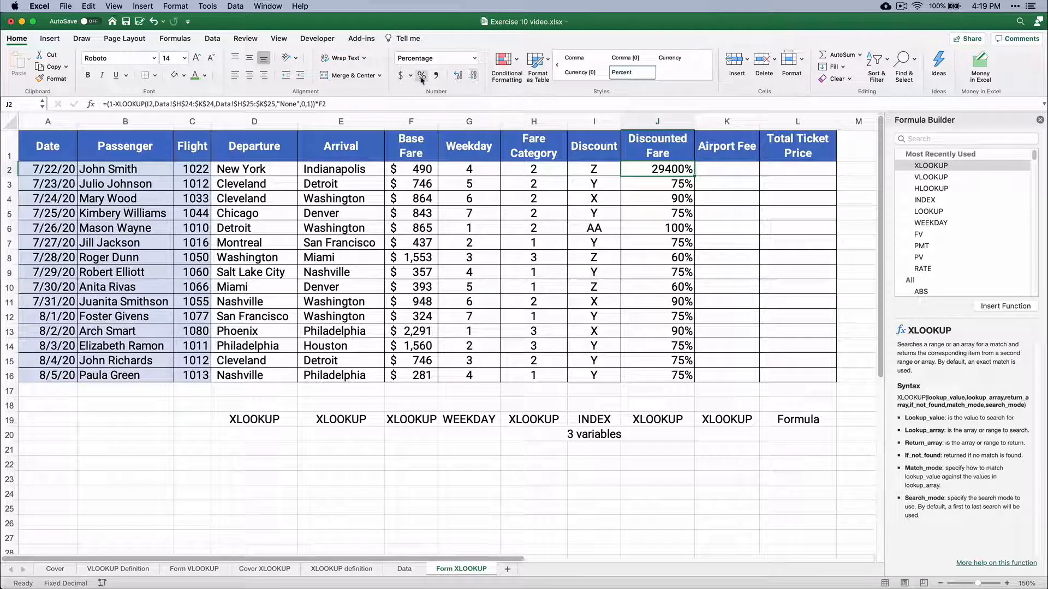
click(404, 77)
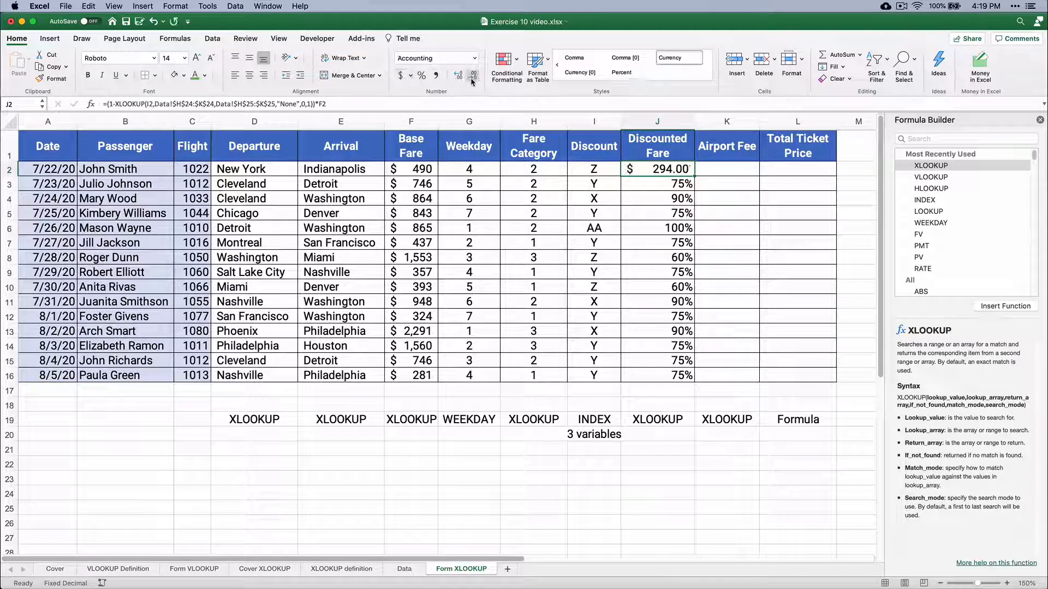
click(473, 76)
click(473, 75)
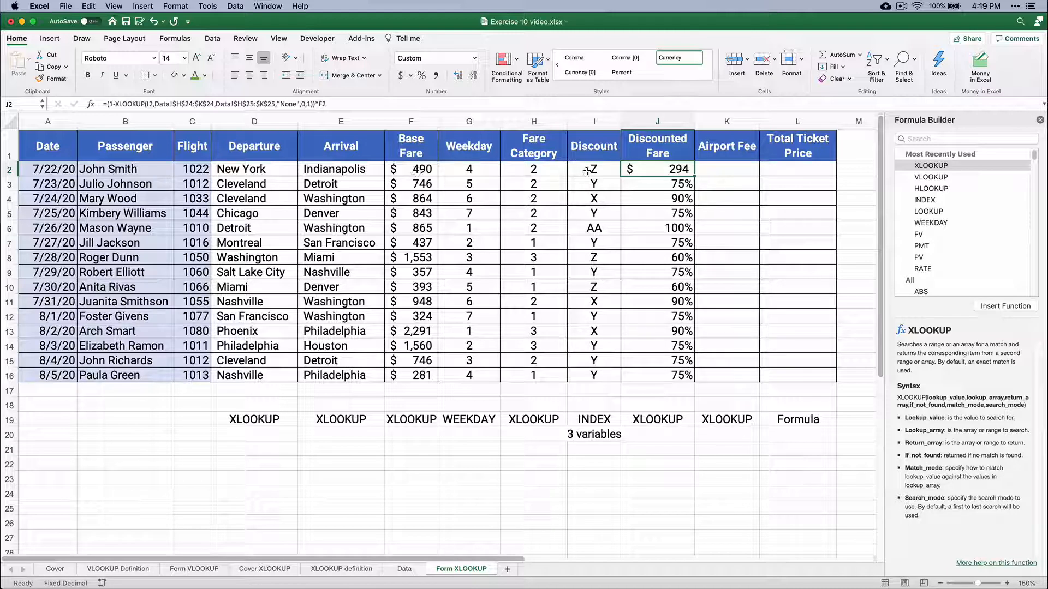
double_click(693, 175)
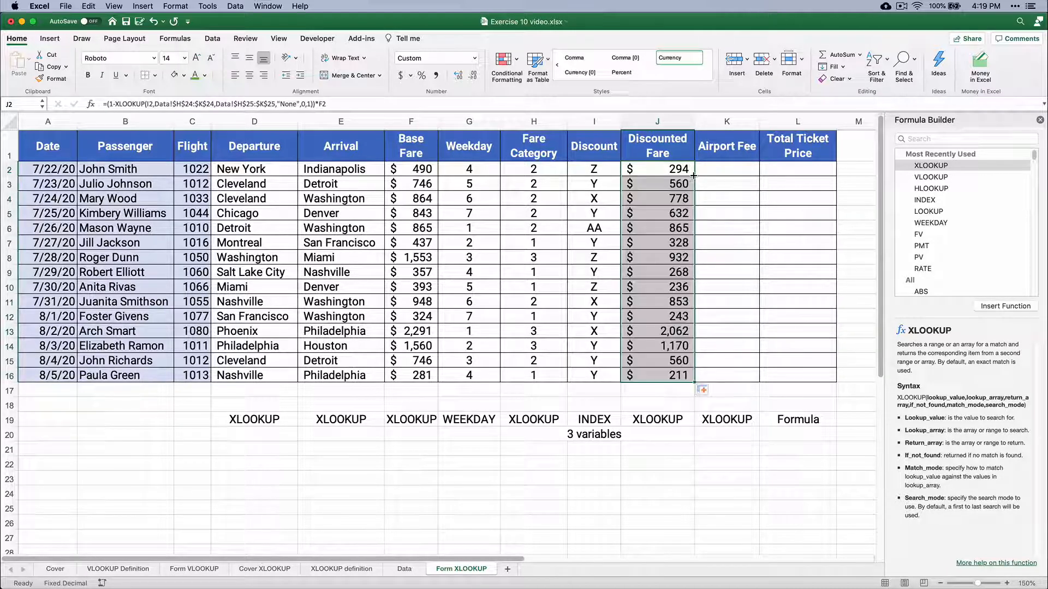
Select K2 for the airport fee and review the Ticket Price and Airport Fees columns, H2:H9 and I2:I9, on the Data sheet
click(719, 175)
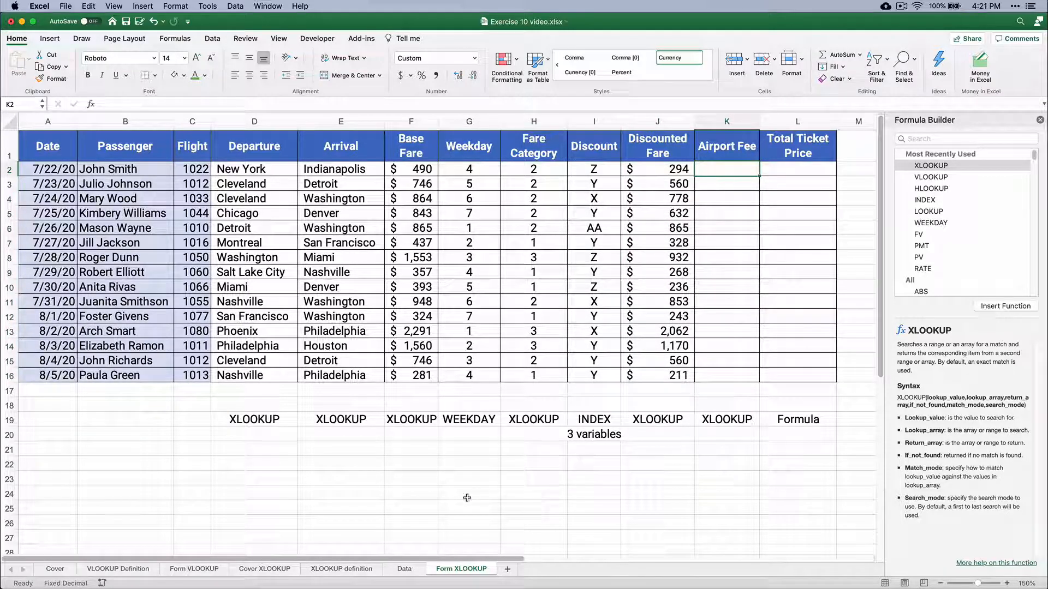
click(403, 569)
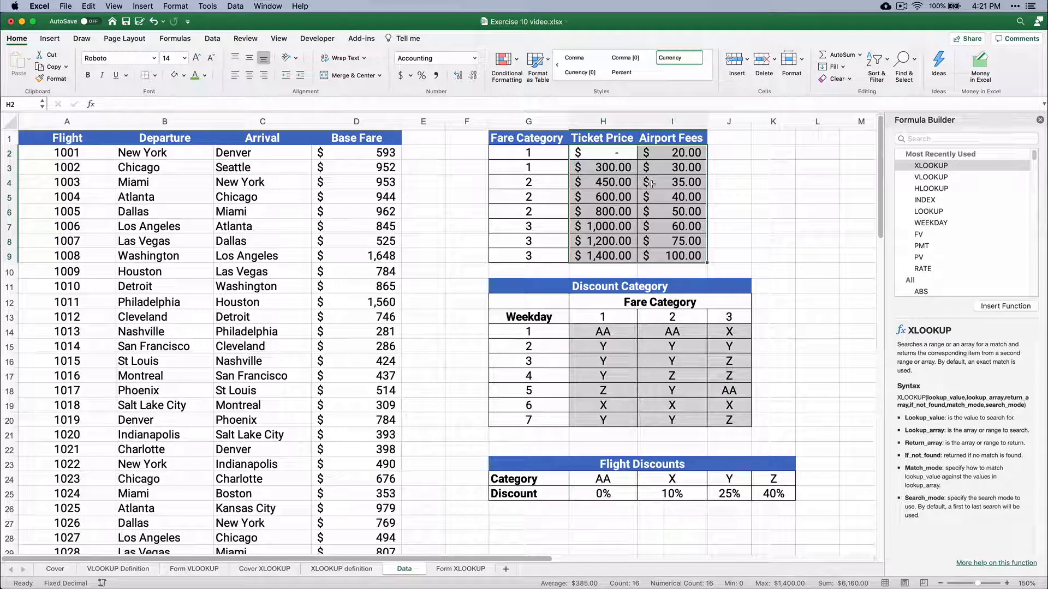
click(613, 158)
drag(613, 158, 608, 255)
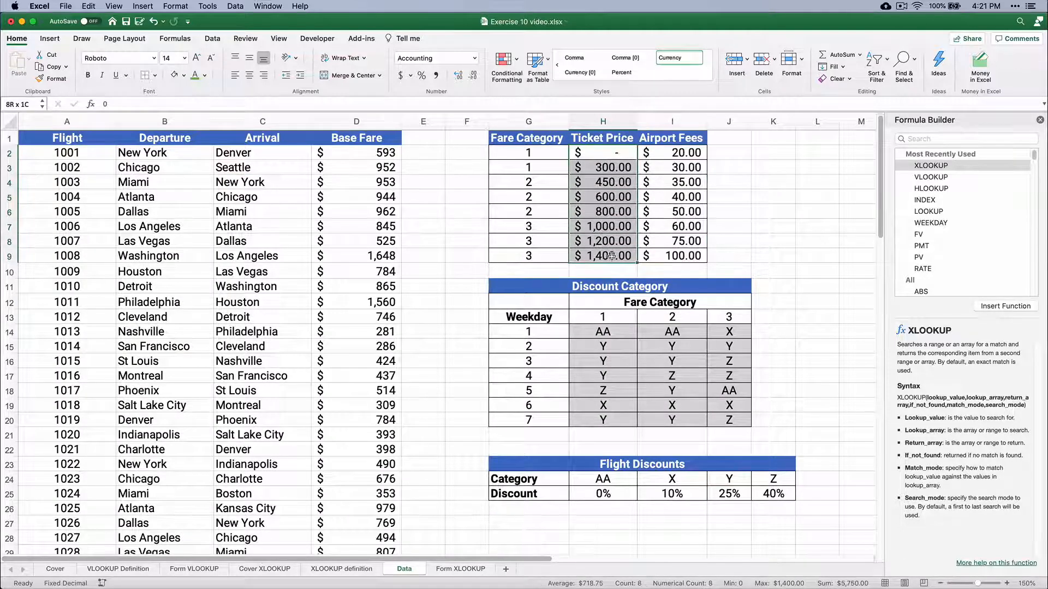
drag(666, 149, 668, 254)
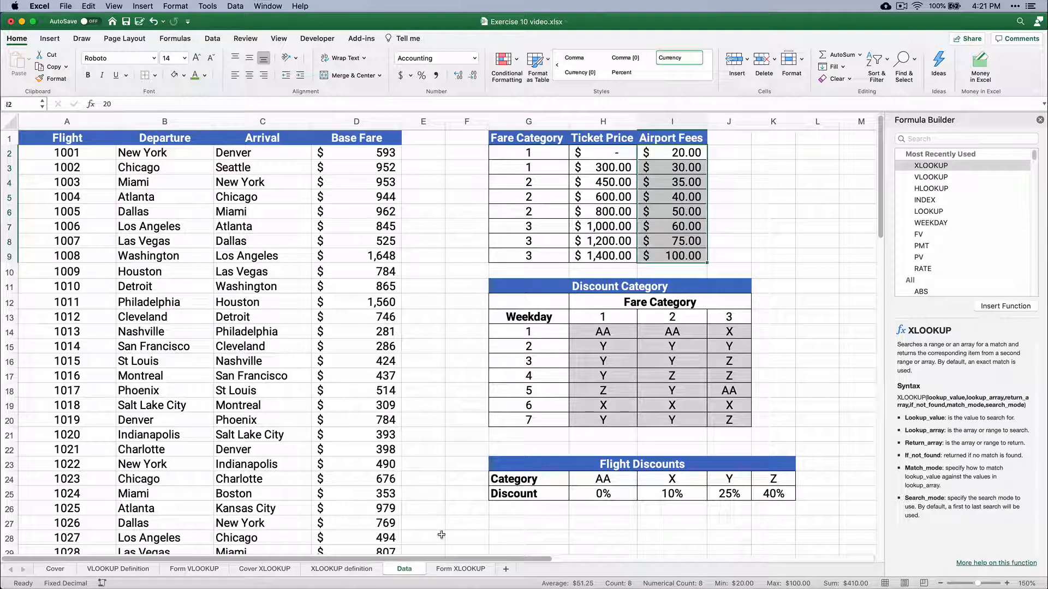
click(451, 572)
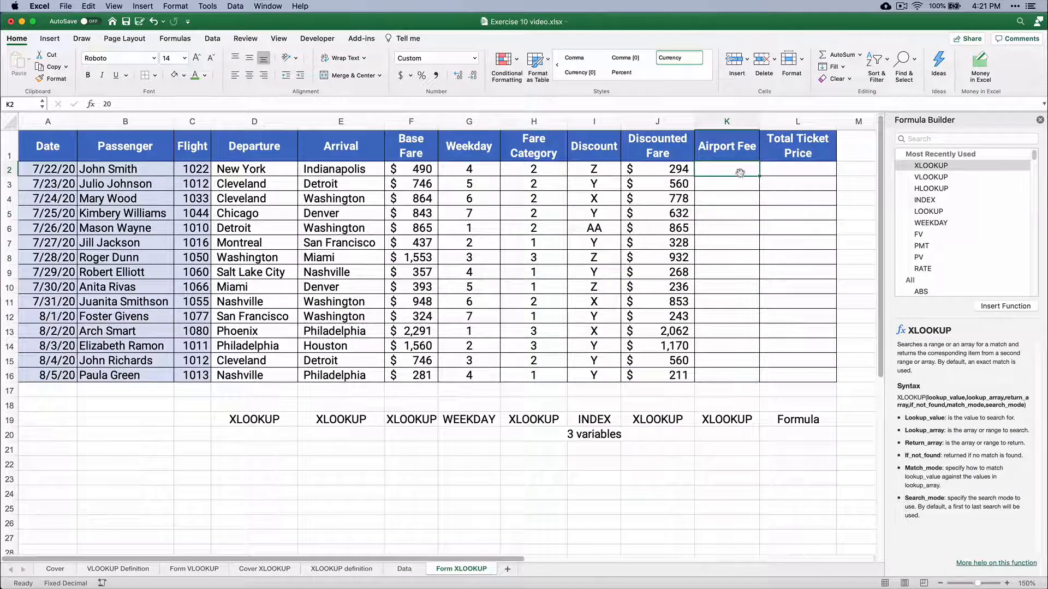
Start an XLOOKUP in K2 with J2 as lookup value and the absolute range Data!$H$2:$H$9 as lookup array
double_click(920, 165)
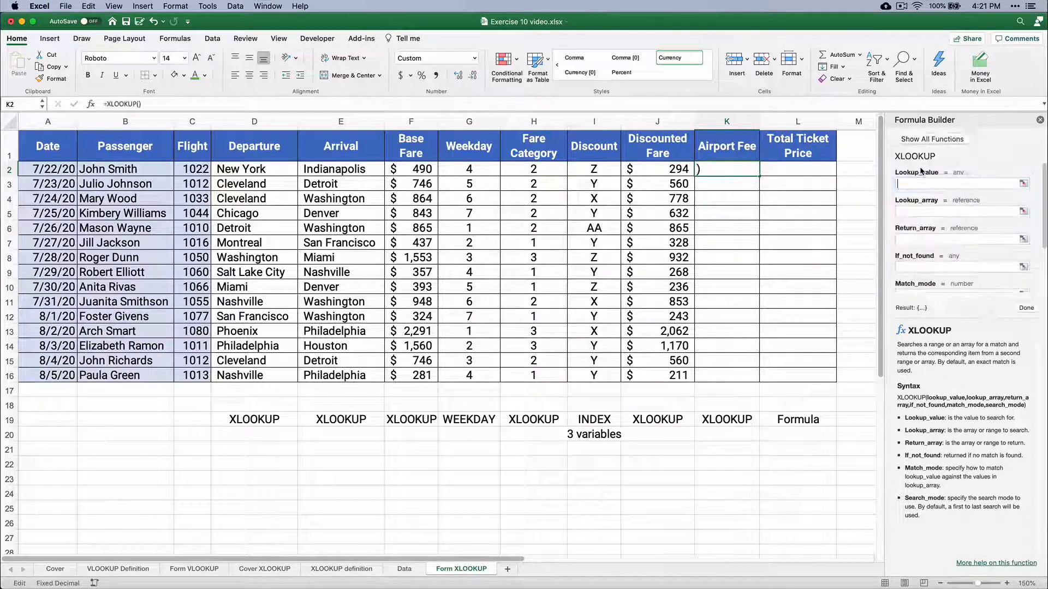
click(661, 172)
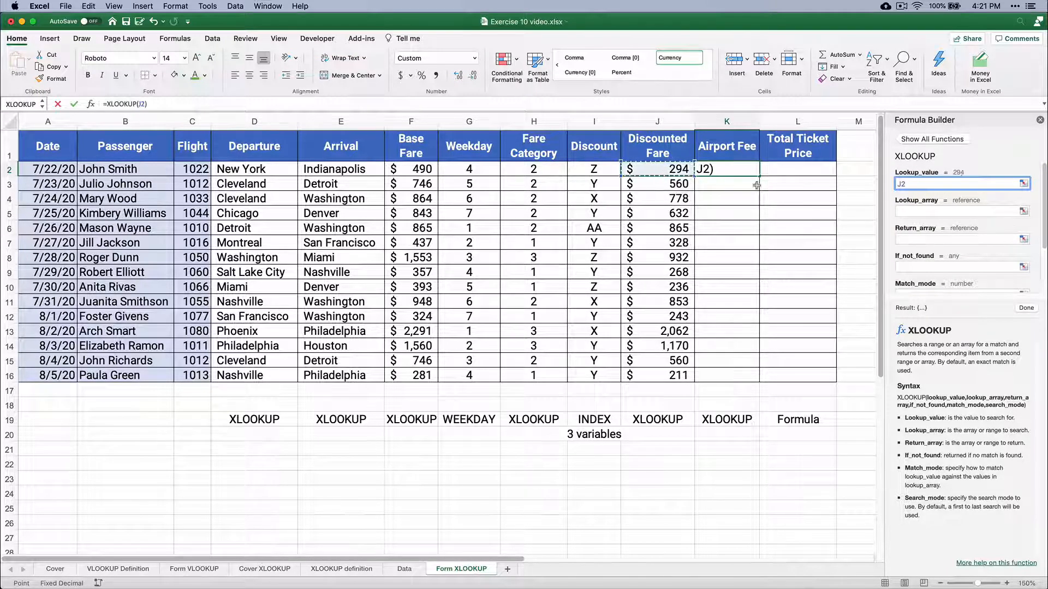
click(922, 212)
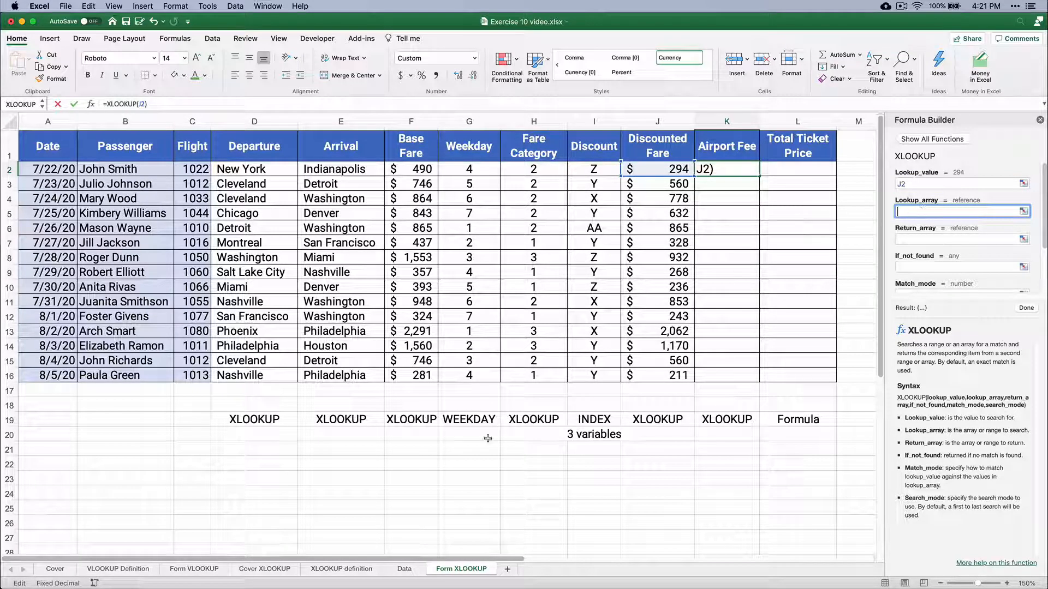
click(403, 569)
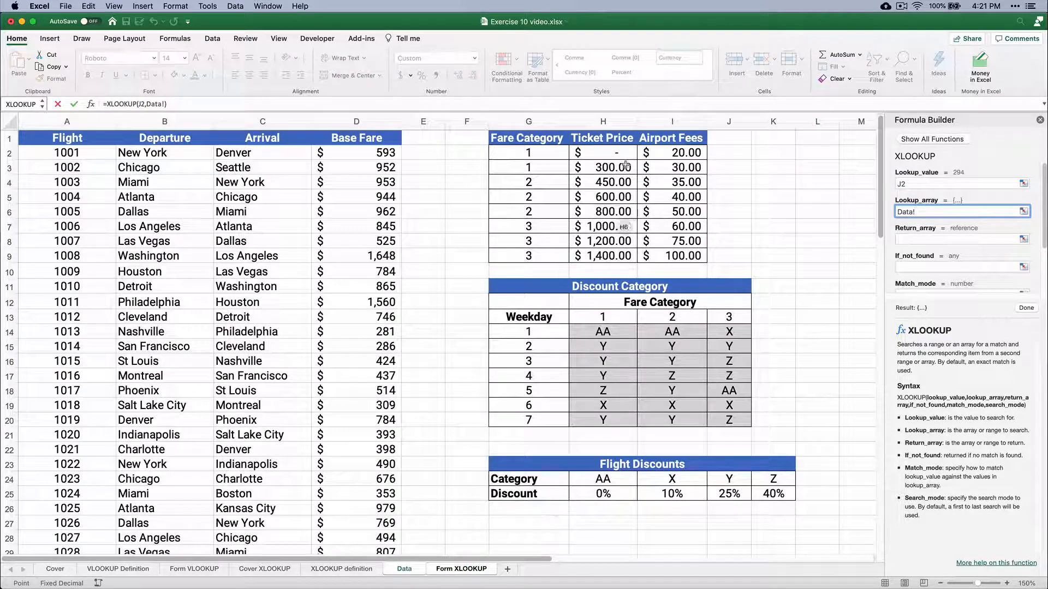
click(614, 153)
drag(615, 164, 615, 256)
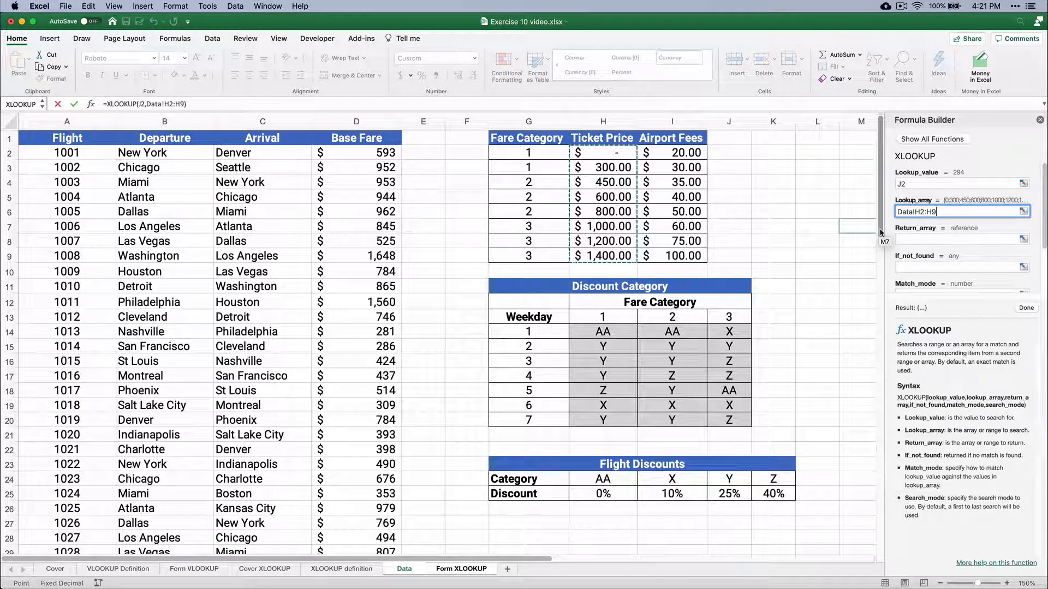
key(F4)
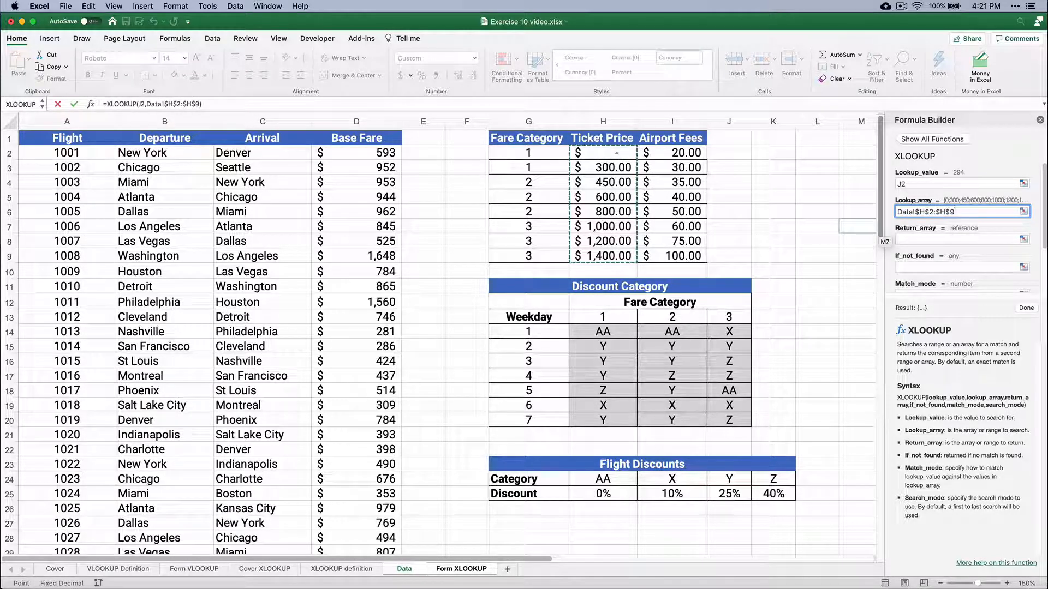
Set the return array of the K2 XLOOKUP to the absolute airport fees range Data!$I$2:$I$9
click(902, 240)
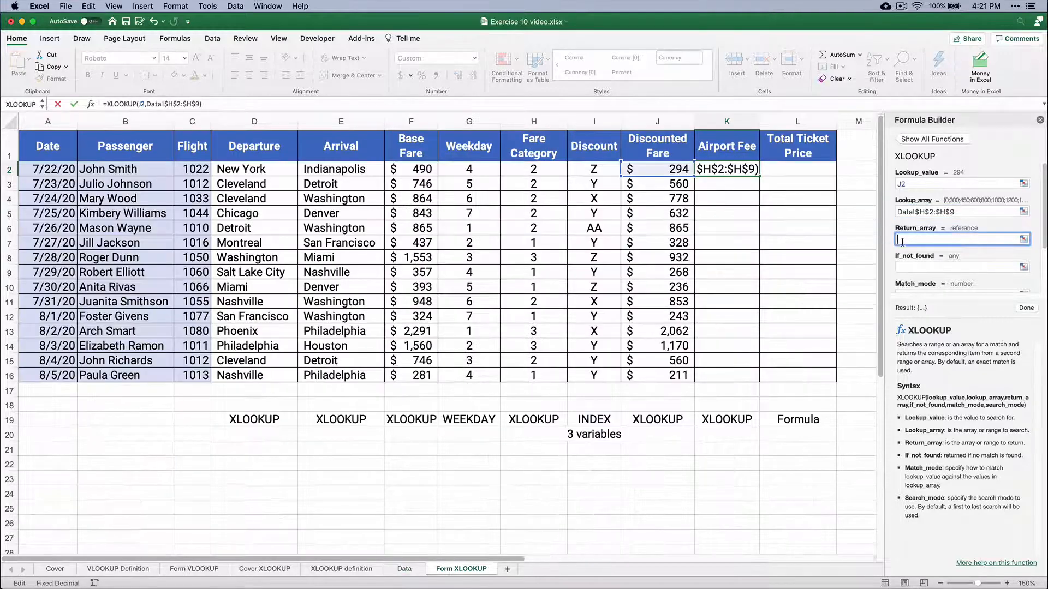
click(404, 569)
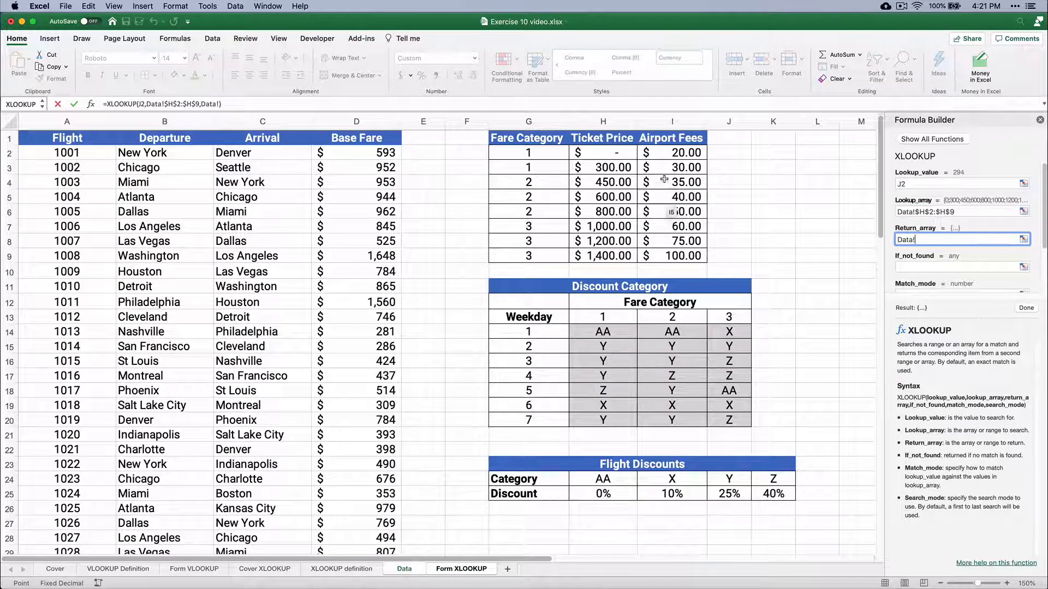
drag(664, 158, 675, 253)
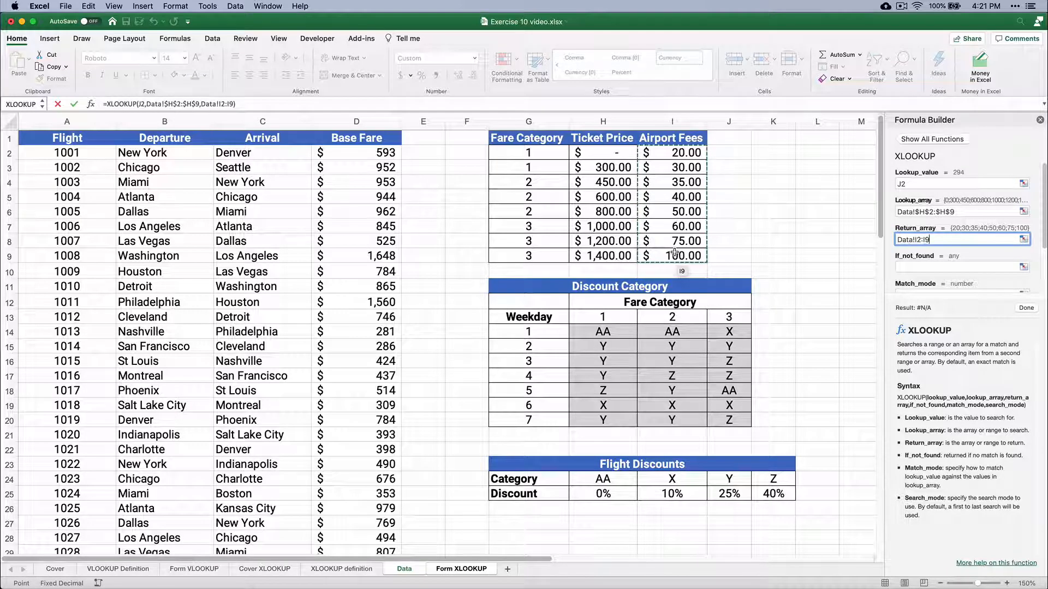
key(super+t)
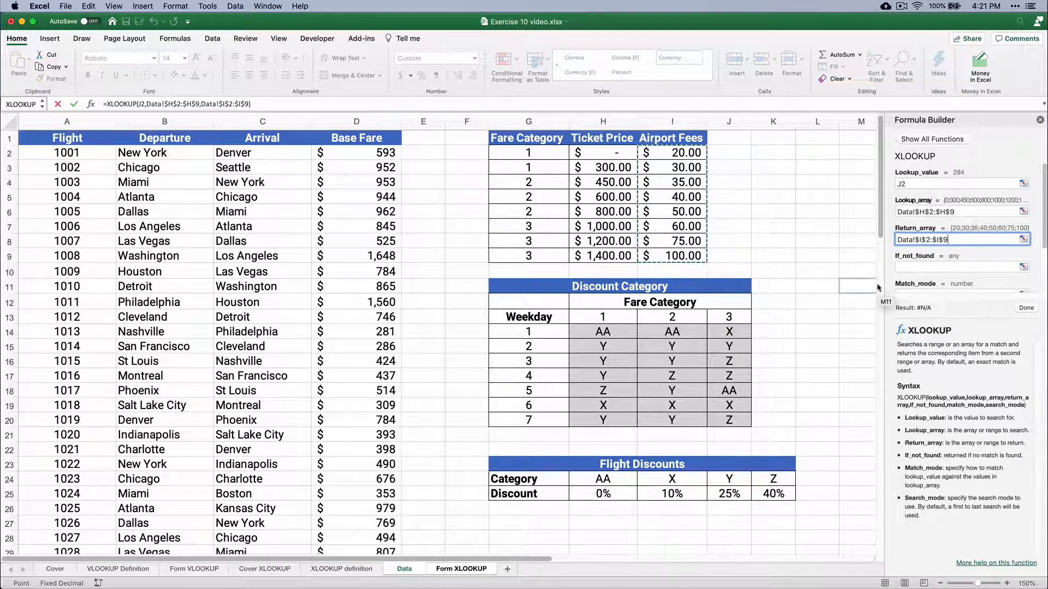
Set the if-not-found argument of the K2 XLOOKUP to None
click(907, 267)
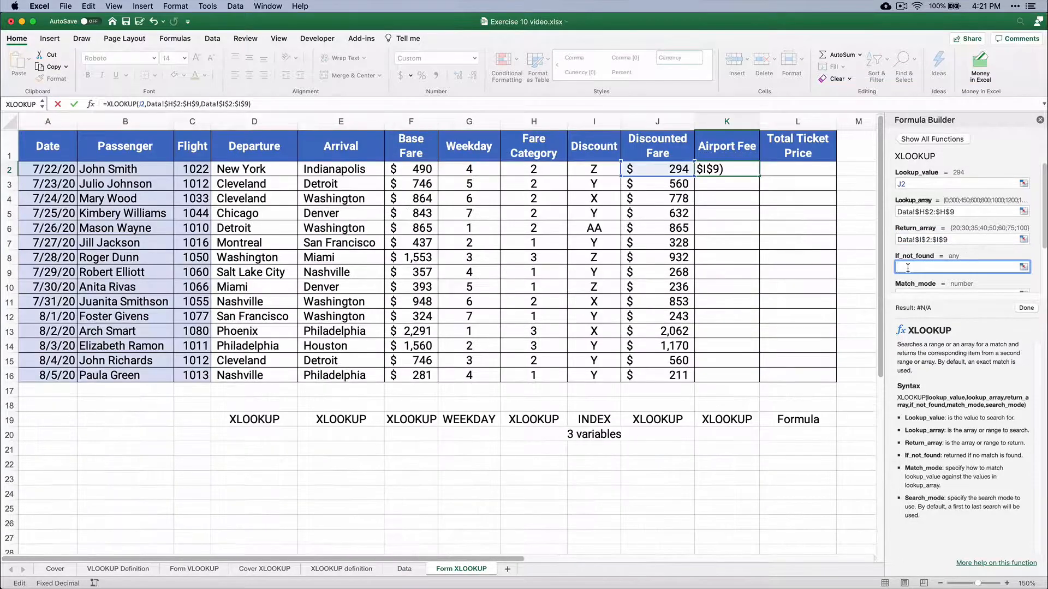
text(non)
key(BackSpace)
key(BackSpace)
key(shift+BackSpace)
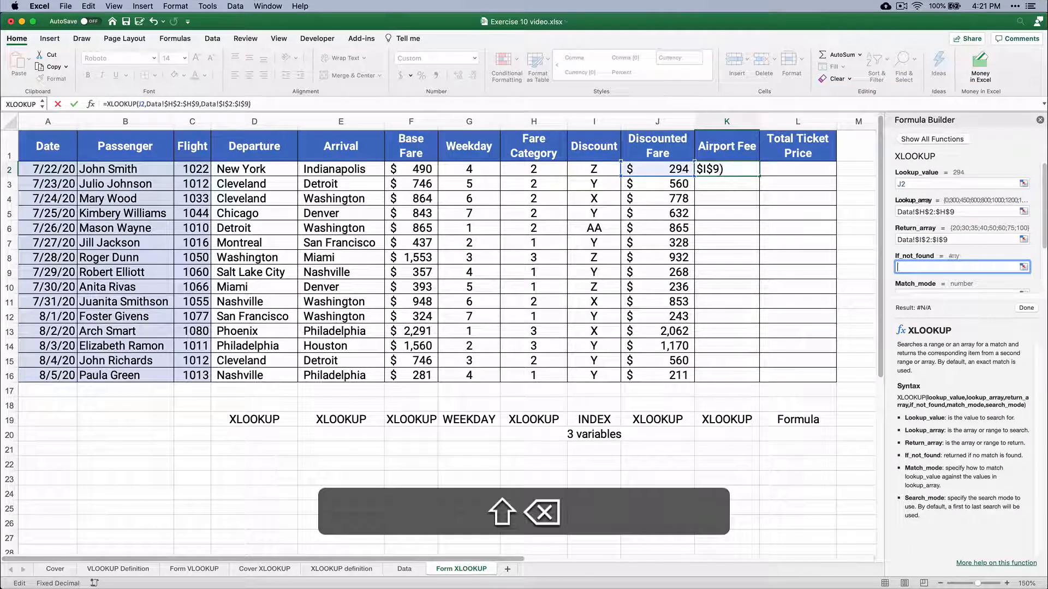
text(None)
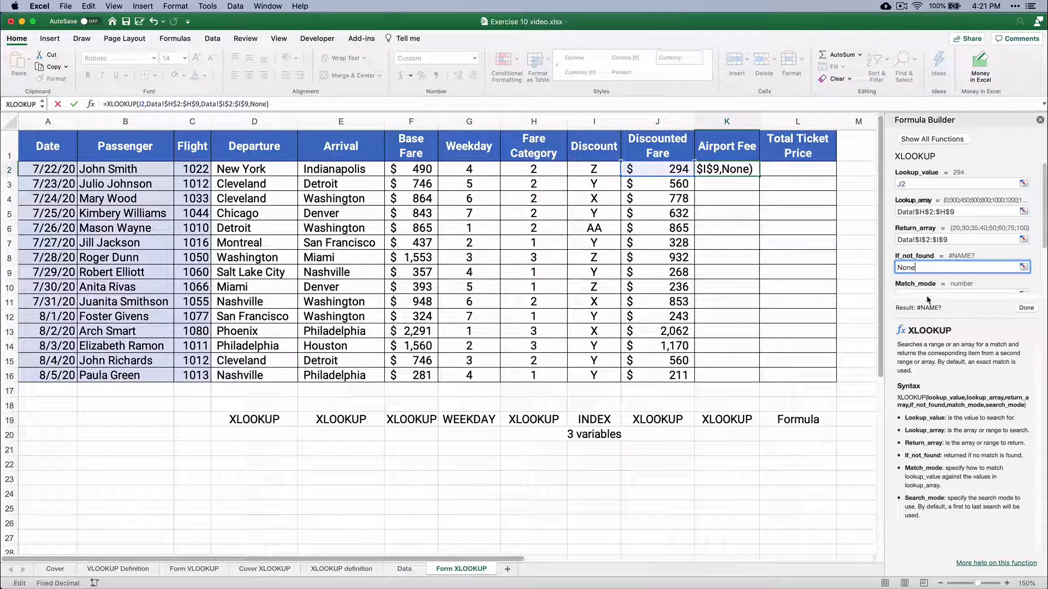
scroll(938, 236, down, 2)
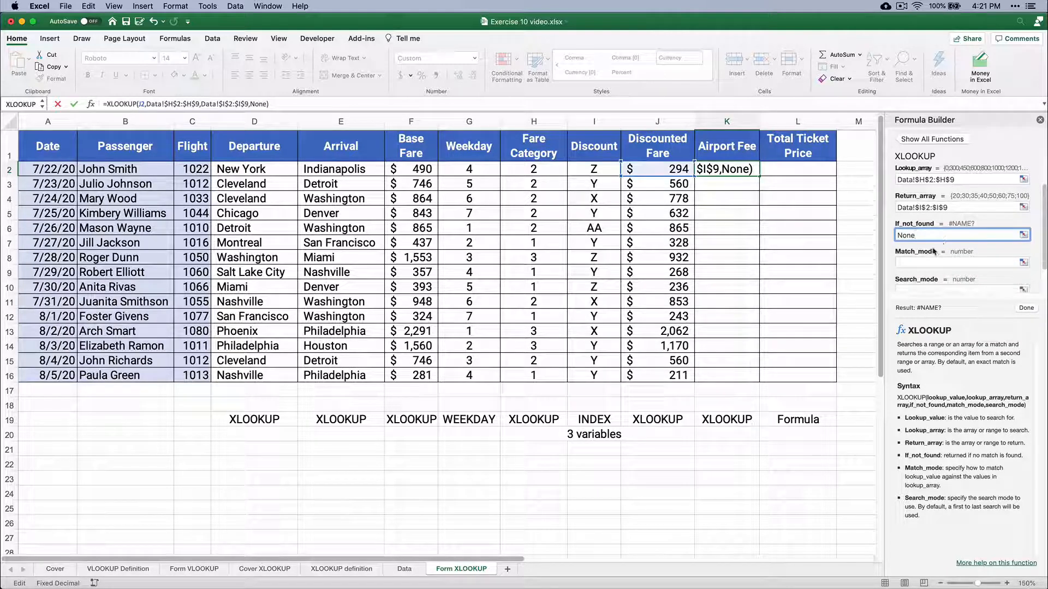
click(922, 260)
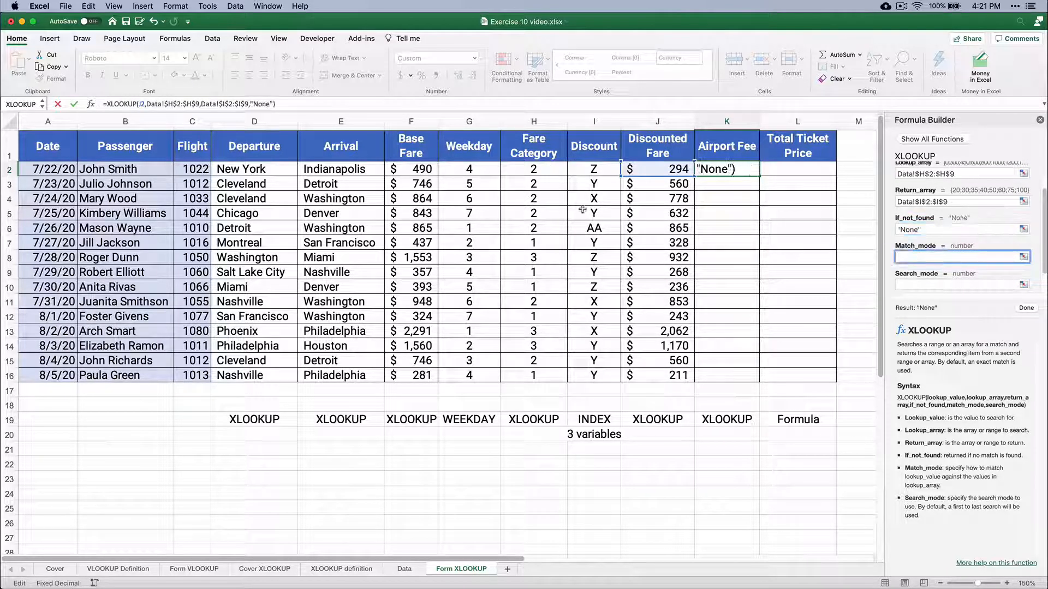
Complete the K2 XLOOKUP with match mode -1 (exact match or next smaller item) and search mode 1, and fill it down to K16
click(289, 106)
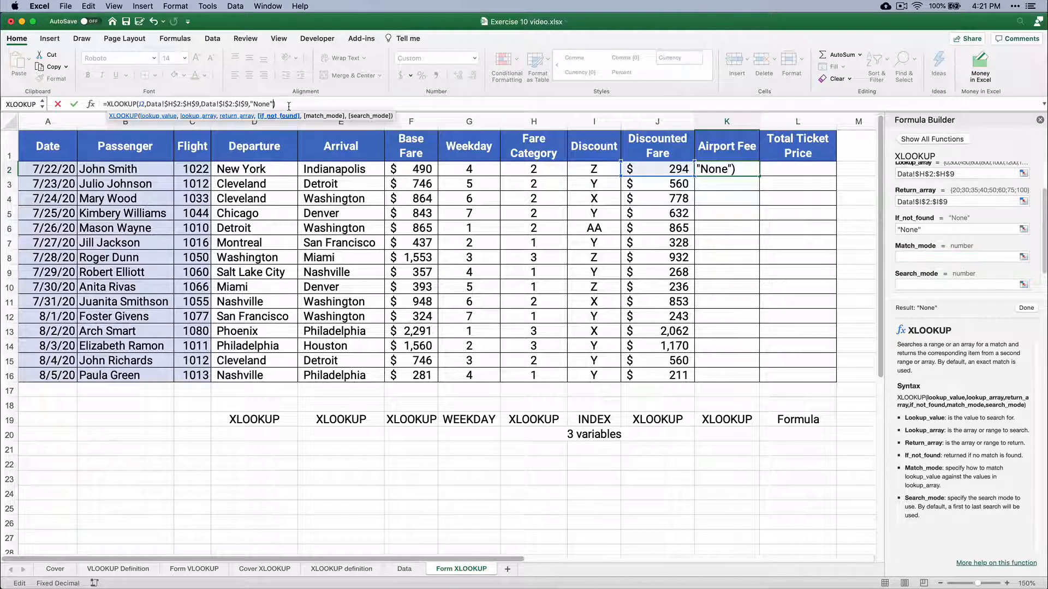
text(,)
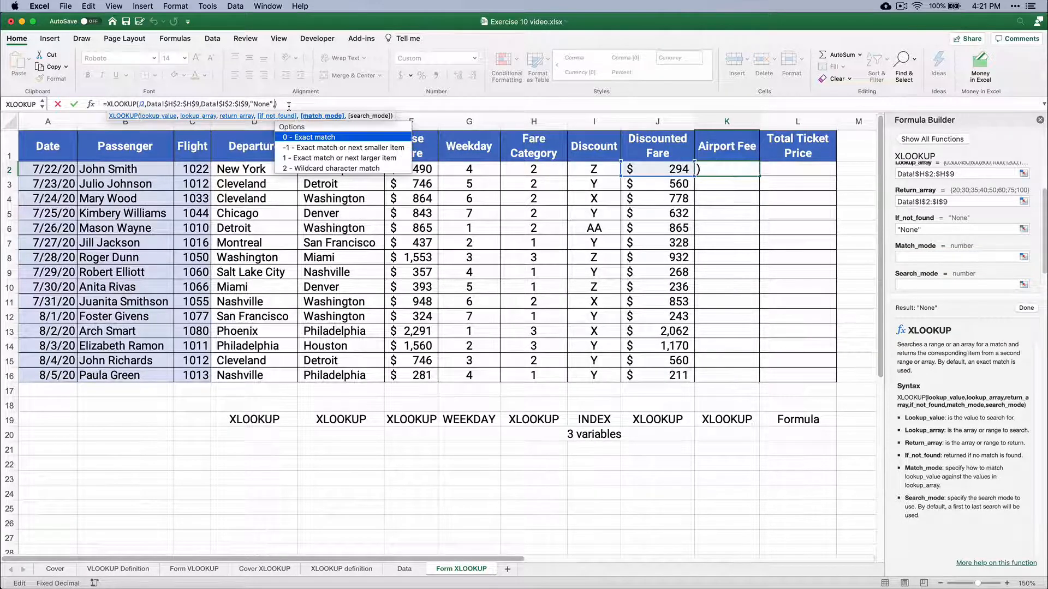
double_click(318, 148)
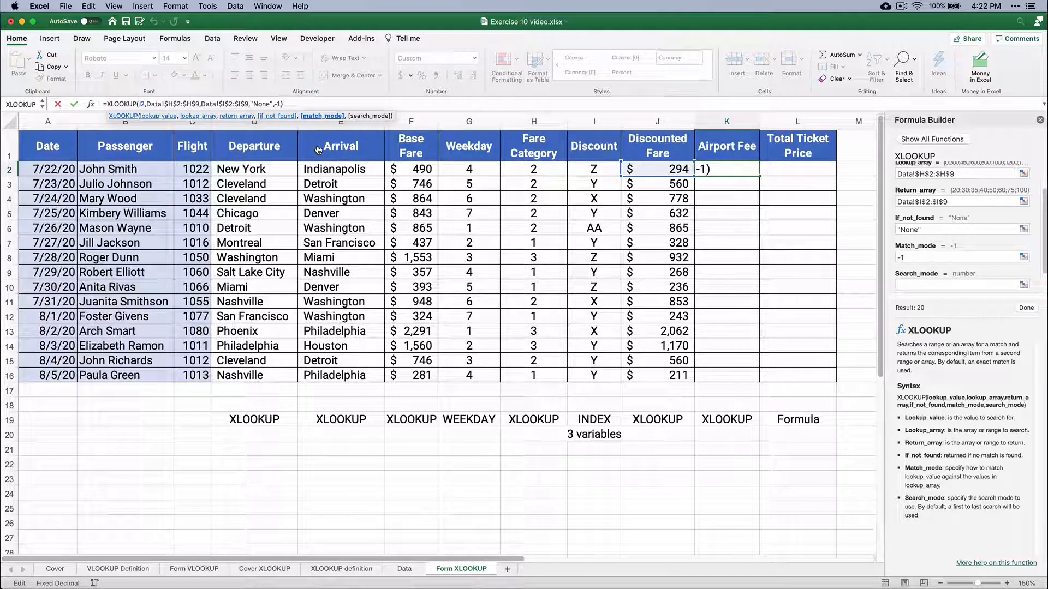
text(,)
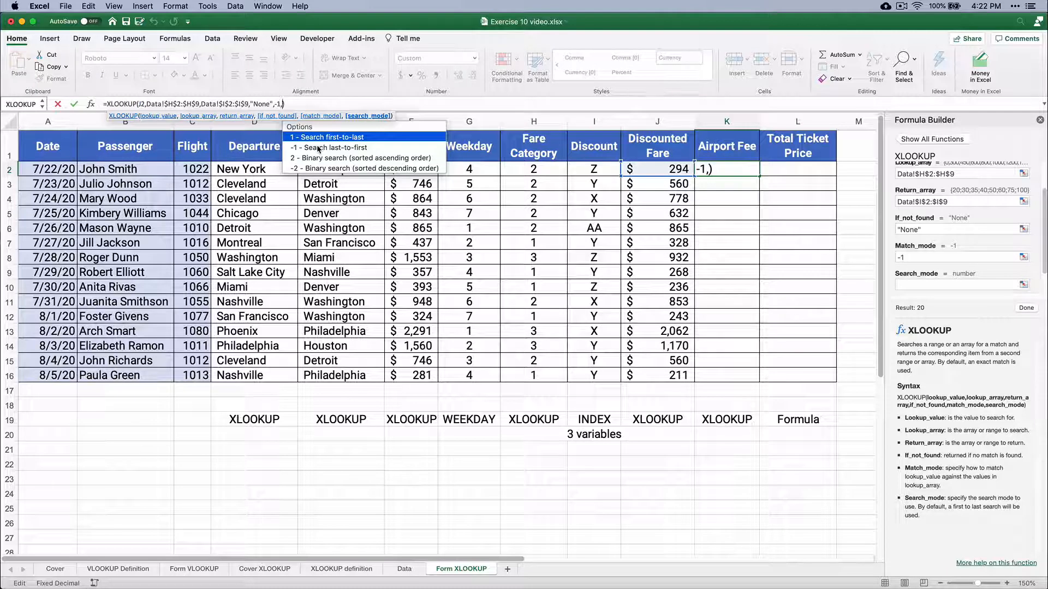
text(1))
key(Return)
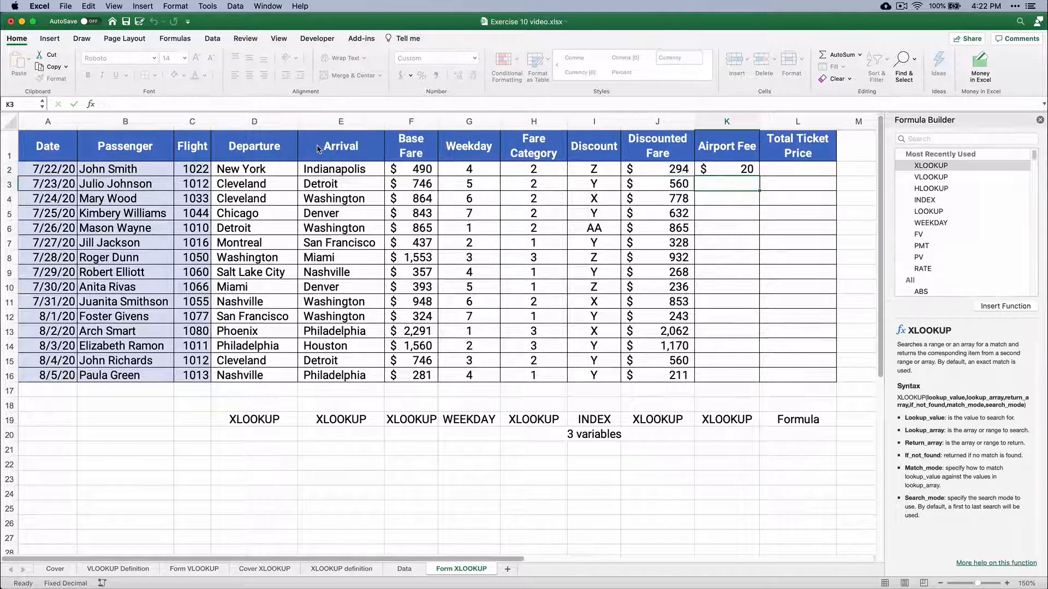
click(729, 172)
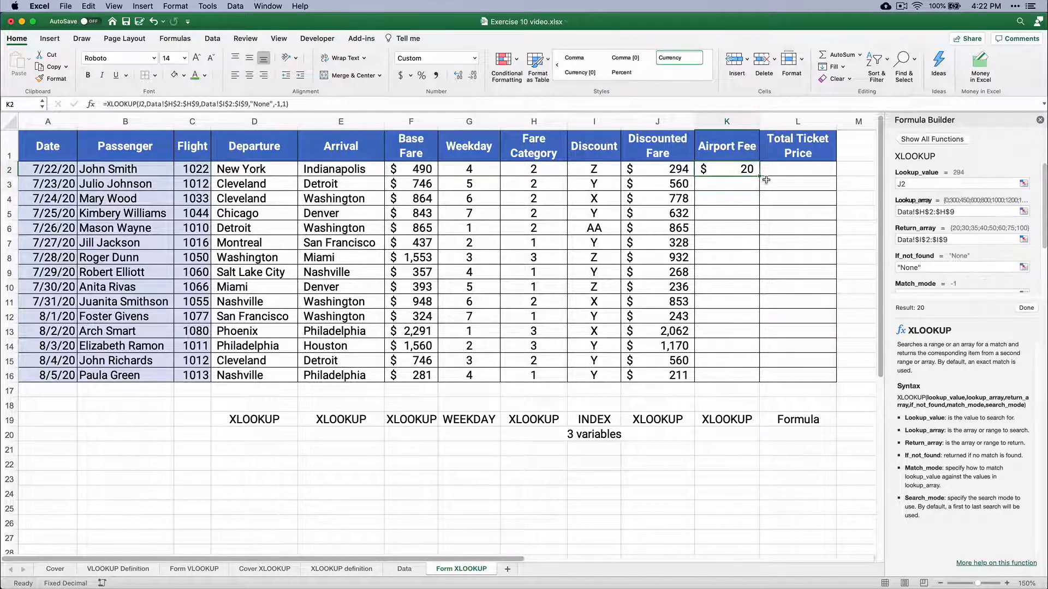
double_click(760, 175)
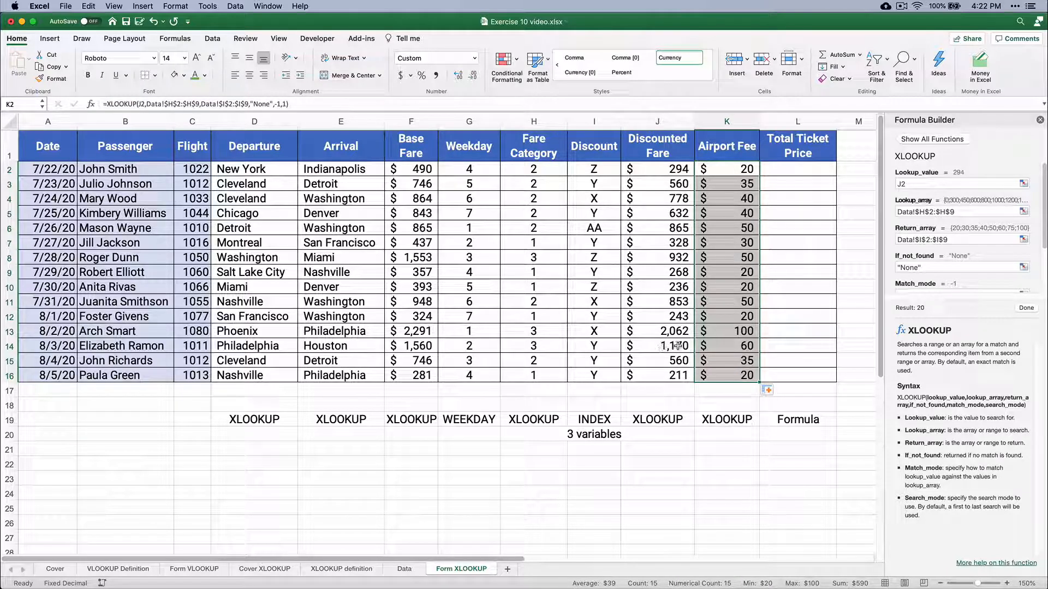
Check the airport fees for the discounted fares in J13 and J14 against the Ticket Price and Airport Fees brackets on the Data sheet
click(655, 335)
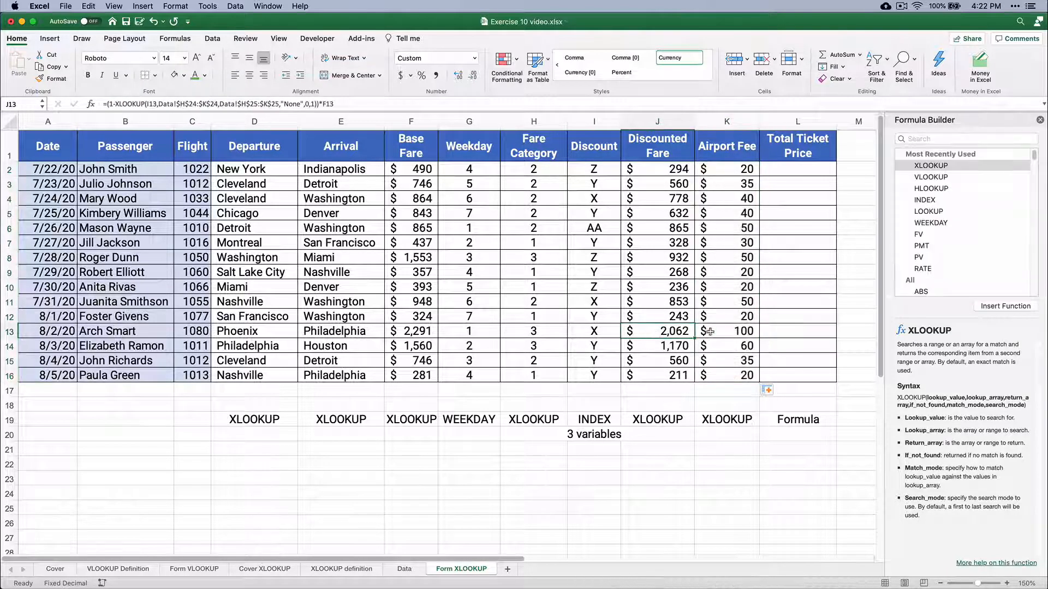
click(404, 569)
click(593, 252)
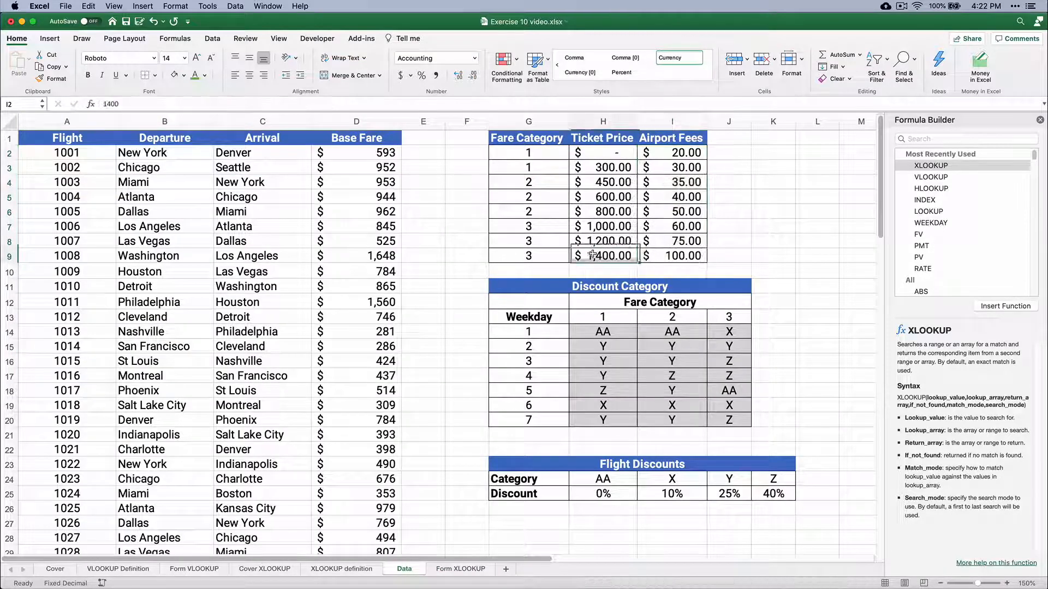
click(671, 256)
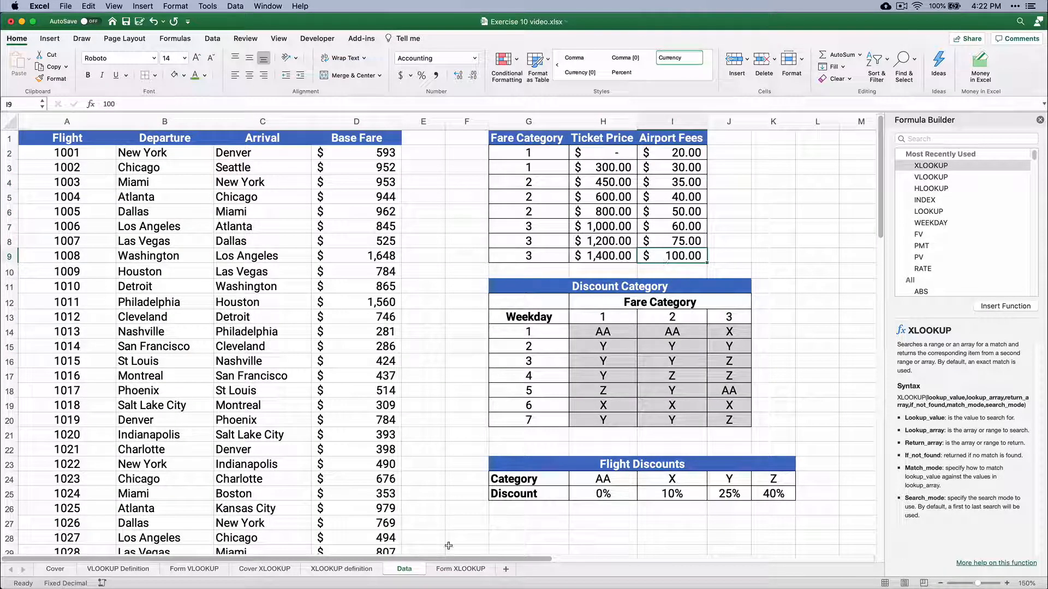
click(463, 569)
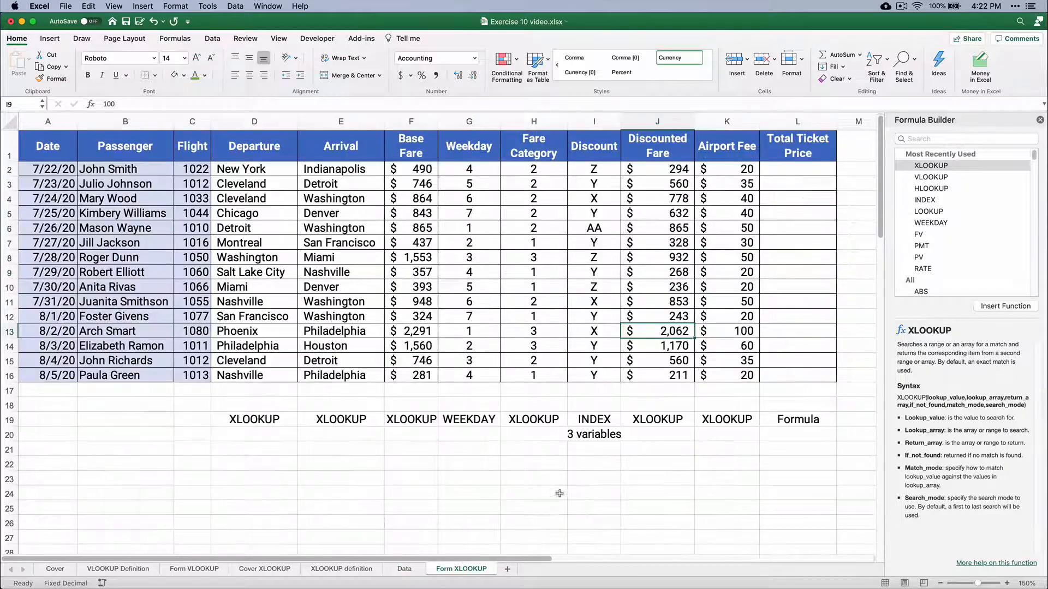
click(668, 348)
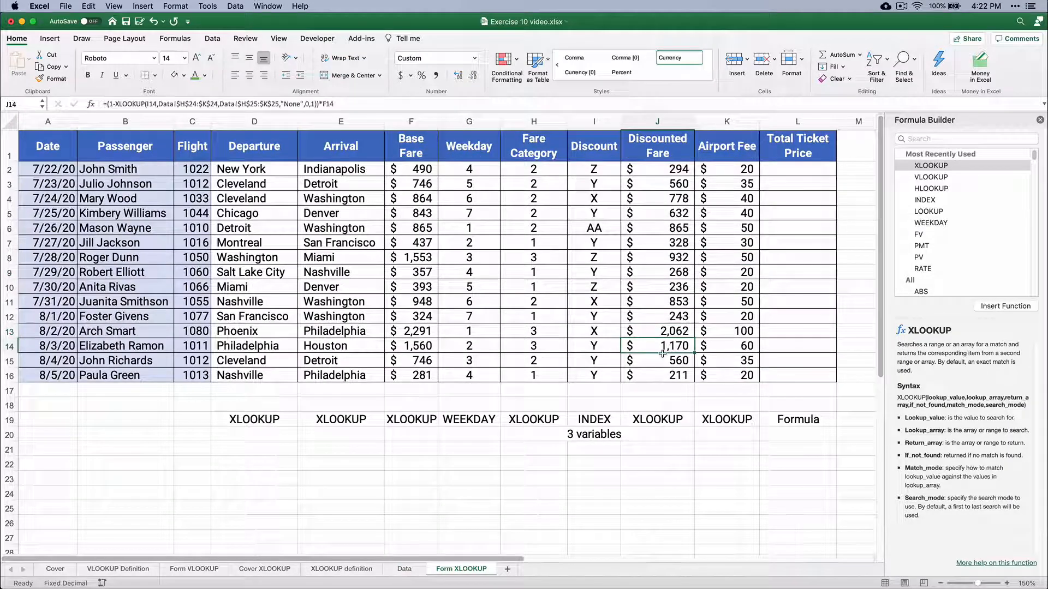
click(404, 569)
click(606, 241)
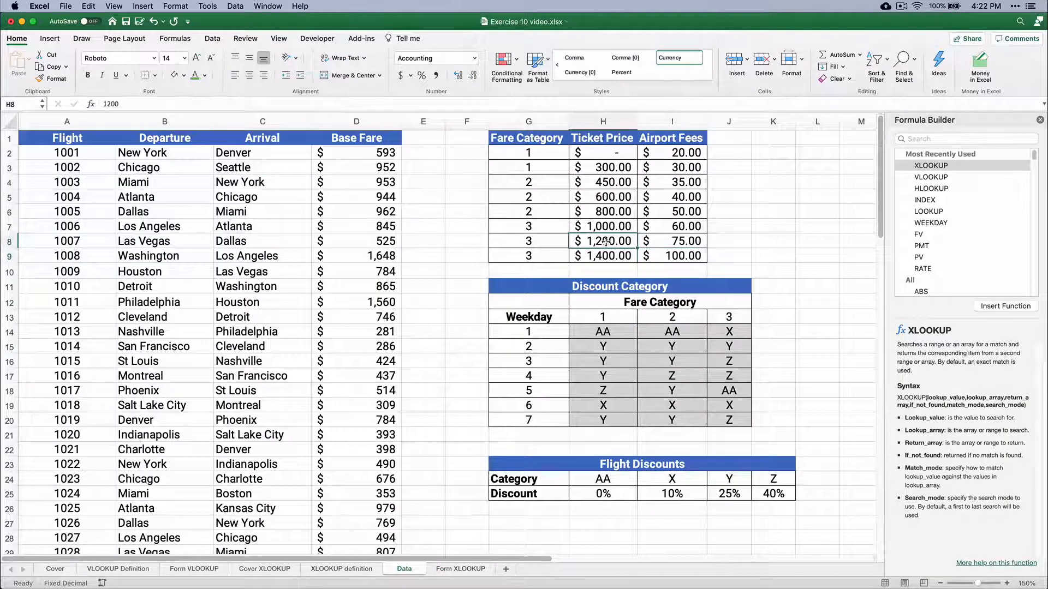
drag(605, 226, 675, 226)
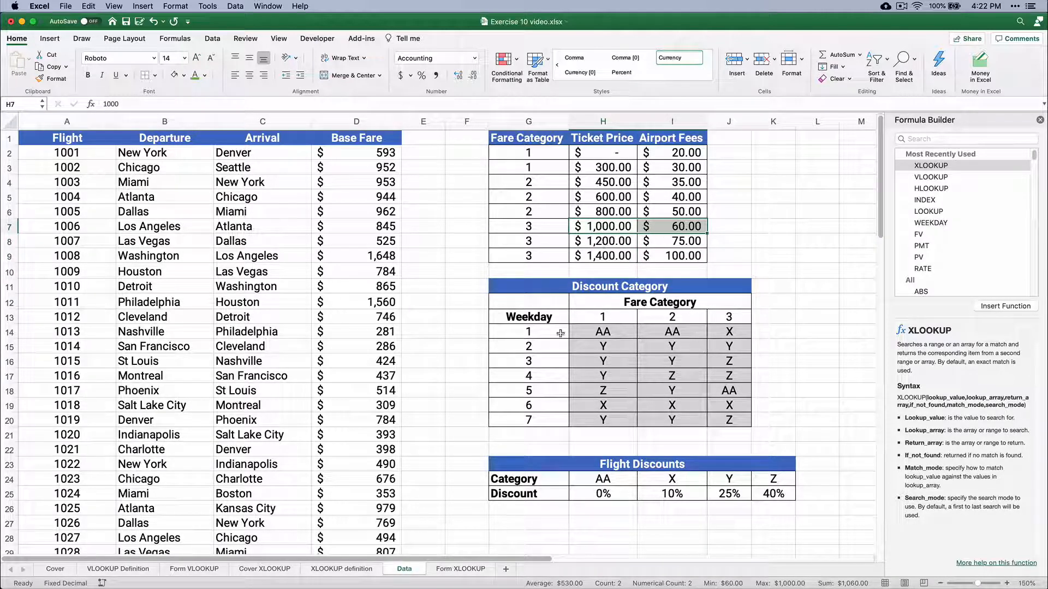
click(457, 569)
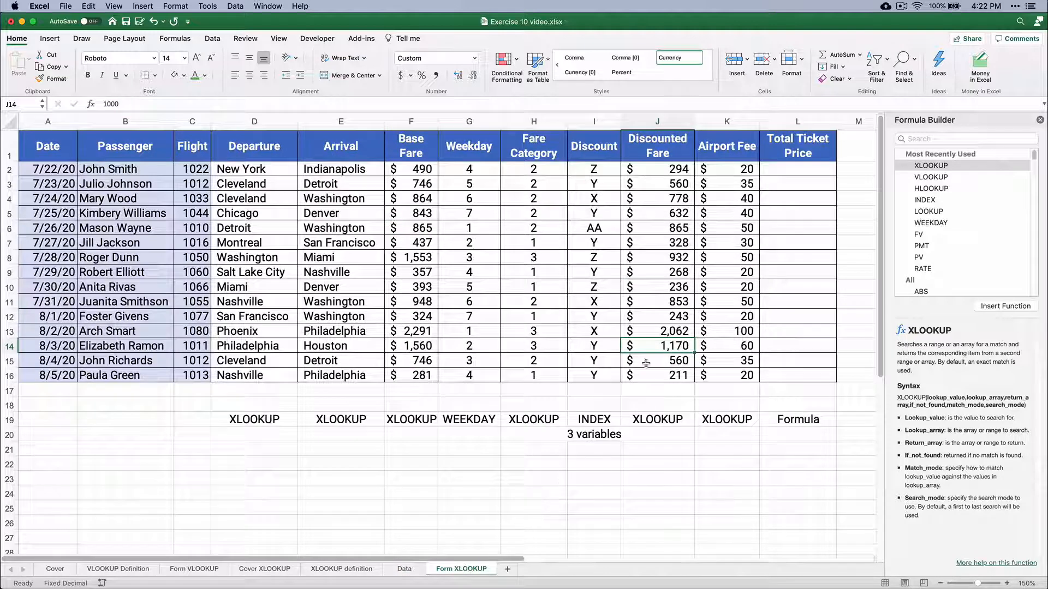
Calculate the total ticket price in L2 with the formula =J2+K2 and fill it down to L16
click(742, 346)
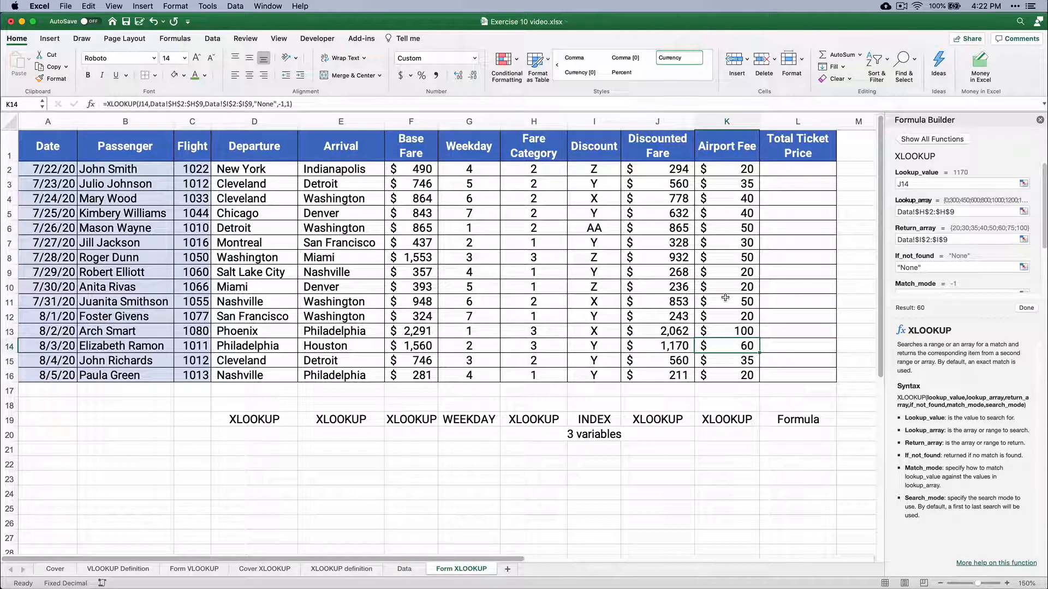
click(784, 168)
text(=)
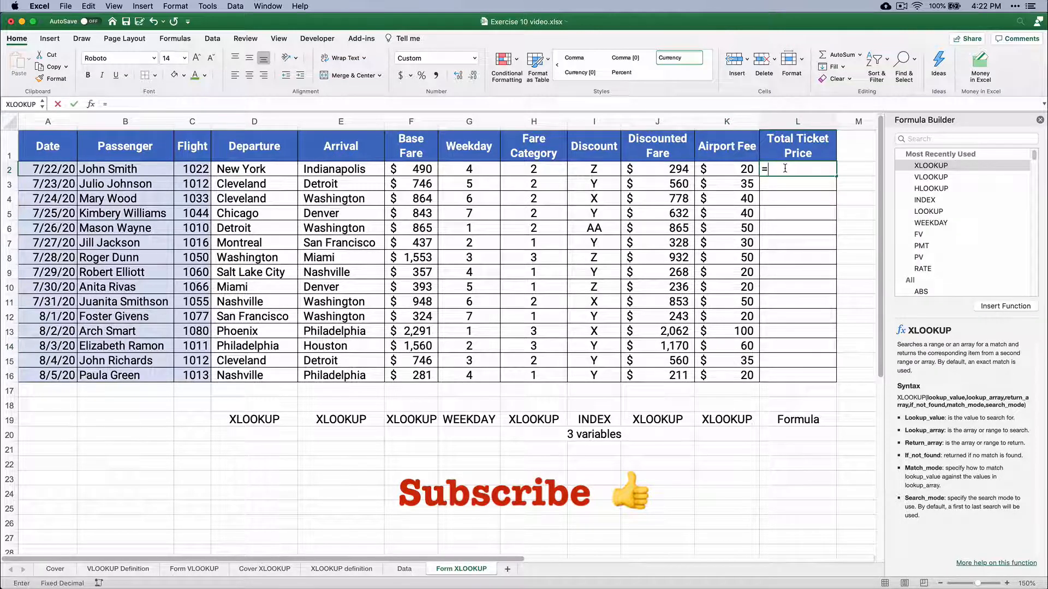
key(Left)
key(Left)
text(+)
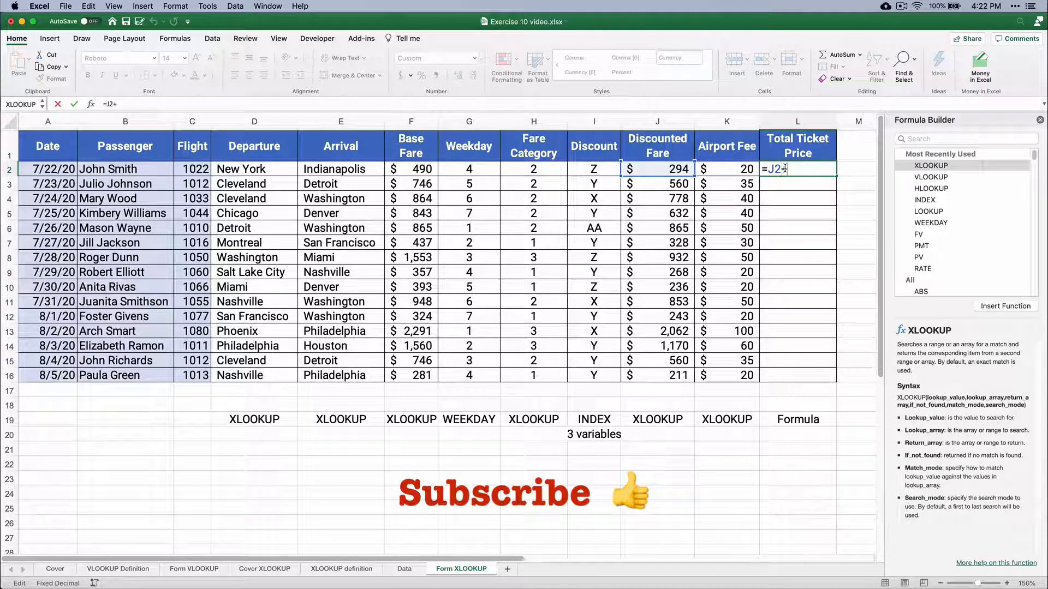
click(740, 169)
key(Return)
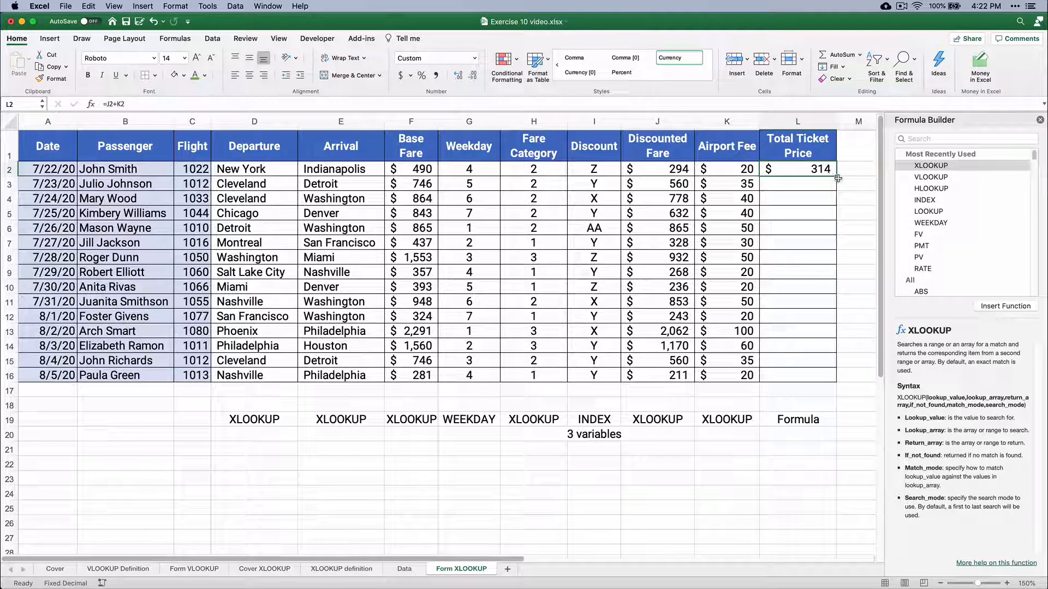
double_click(835, 176)
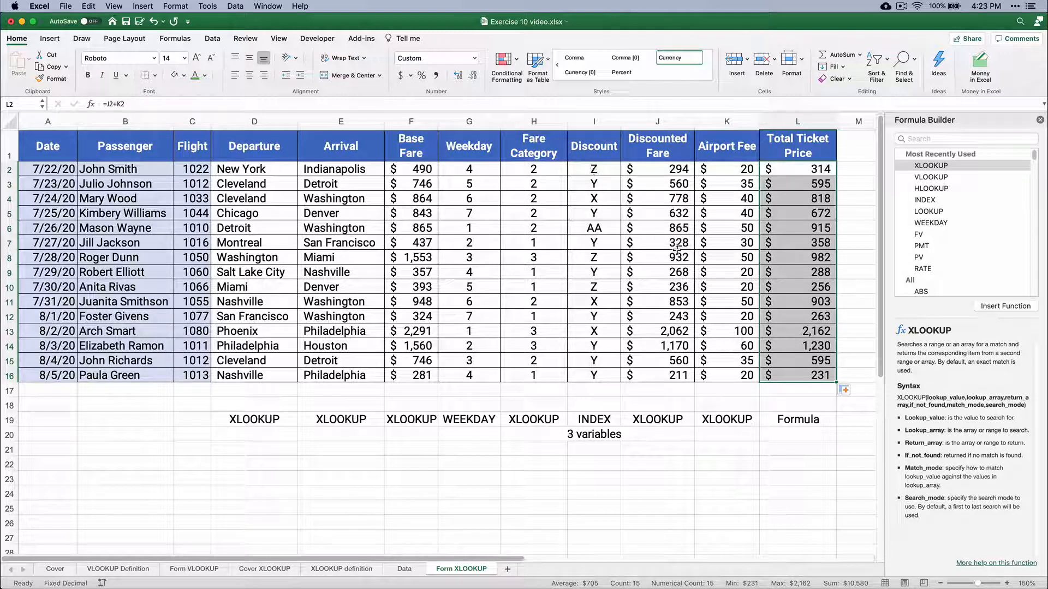
drag(800, 167, 822, 376)
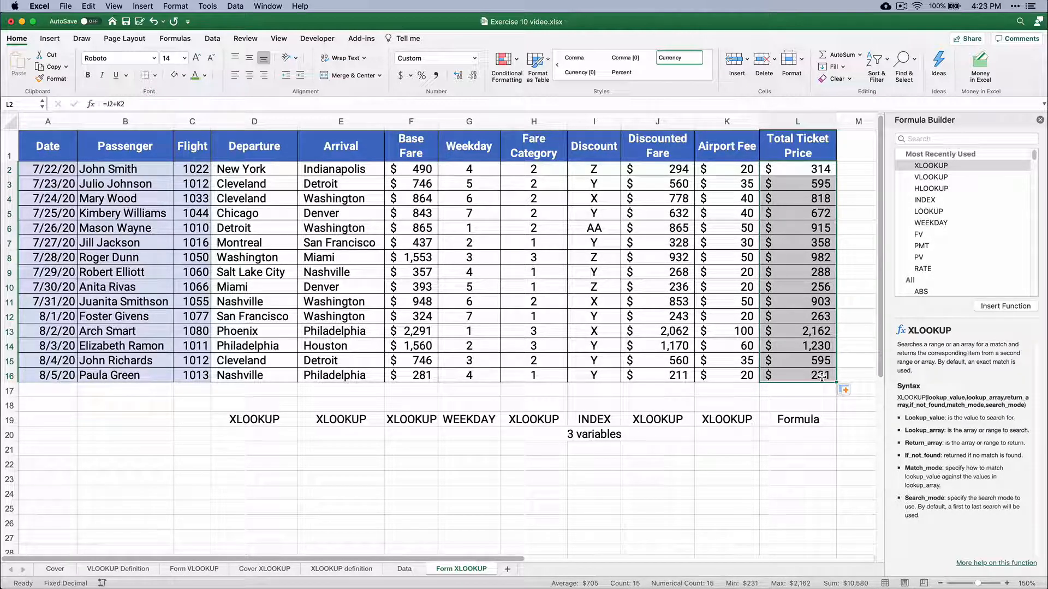
key(shift+super+2)
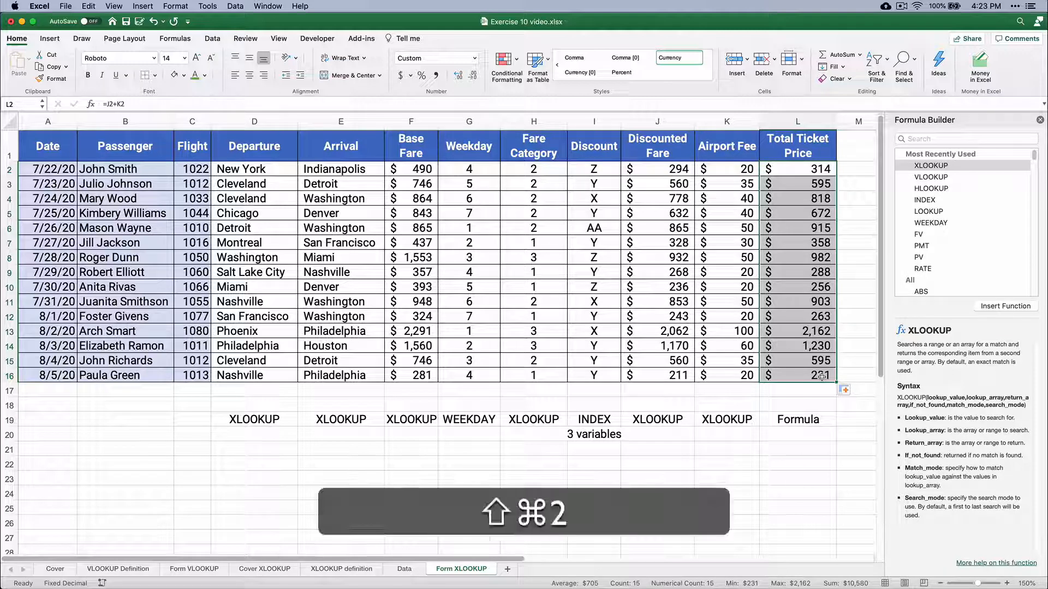